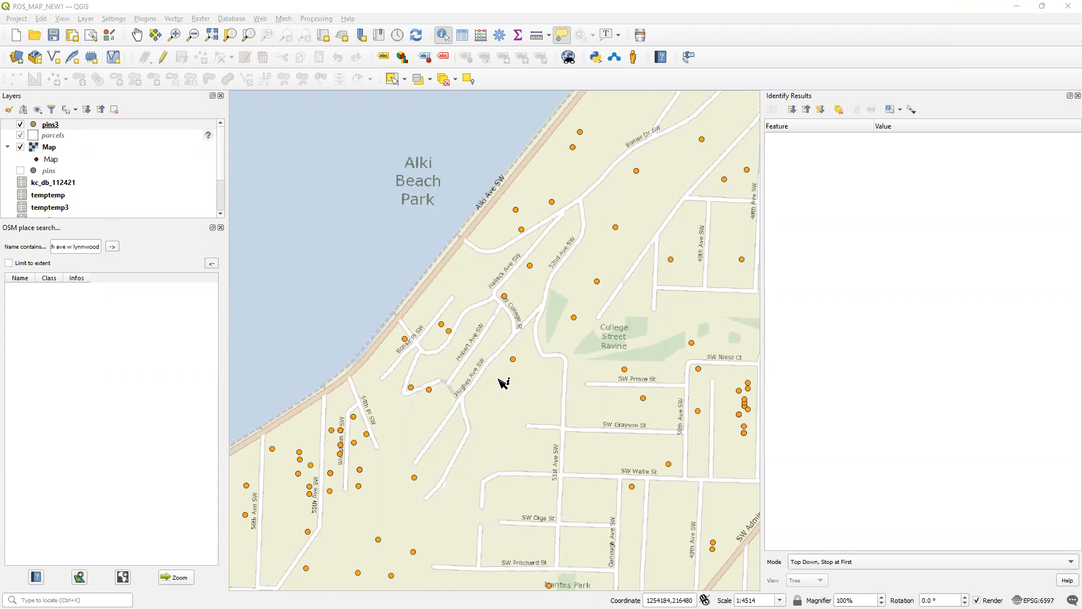
- Examine the spread of pins3 points on the map from Alki Beach Park to the Youngstown area
{"action": "scroll", "coordinate": [500, 381], "scroll_direction": "down", "scroll_amount": 1}
{"action": "left_click_drag", "start_coordinate": [536, 411], "coordinate": [474, 304]}
{"action": "scroll", "coordinate": [459, 333], "scroll_direction": "down", "scroll_amount": 1}
{"action": "left_click_drag", "start_coordinate": [599, 367], "coordinate": [418, 265]}
{"action": "scroll", "coordinate": [486, 298], "scroll_direction": "up", "scroll_amount": 1}
{"action": "scroll", "coordinate": [526, 317], "scroll_direction": "up", "scroll_amount": 1}
{"action": "left_click_drag", "start_coordinate": [587, 326], "coordinate": [520, 358]}
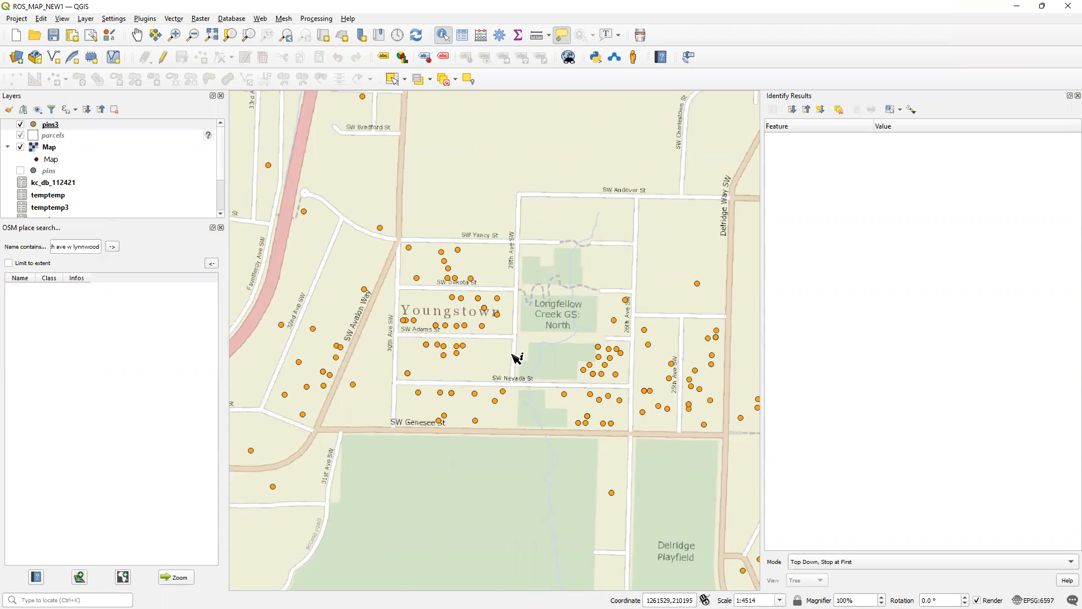
- Open the attribute table of the parcels layer listed below PARCEL CENTROIDS and maximize its window
{"action": "scroll", "coordinate": [220, 169], "scroll_direction": "down", "scroll_amount": 2}
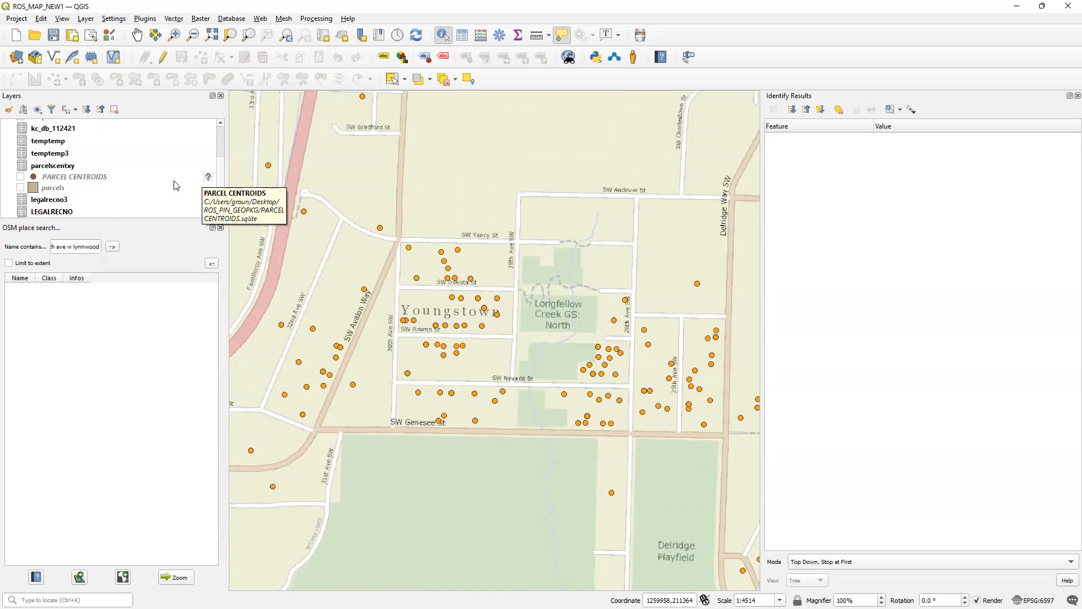
{"action": "right_click", "coordinate": [59, 190]}
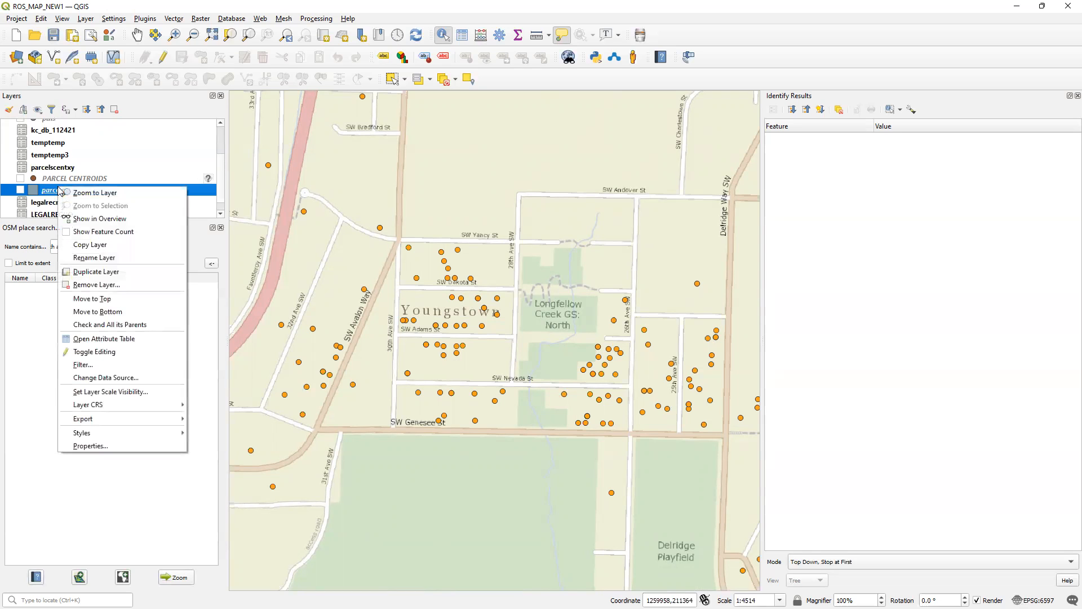
{"action": "left_click", "coordinate": [108, 340]}
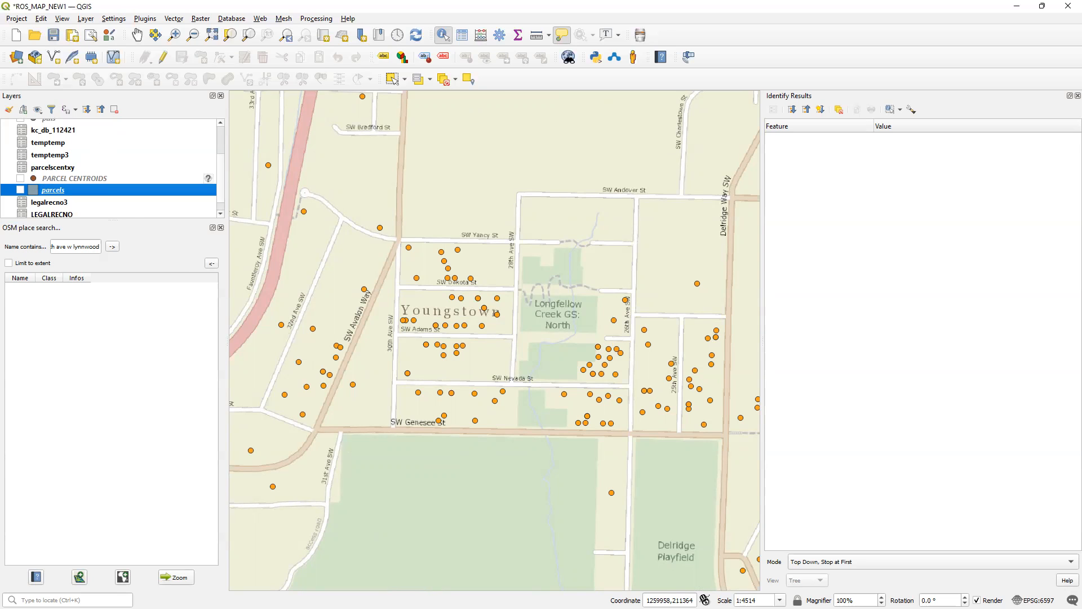
{"action": "key", "text": "F6"}
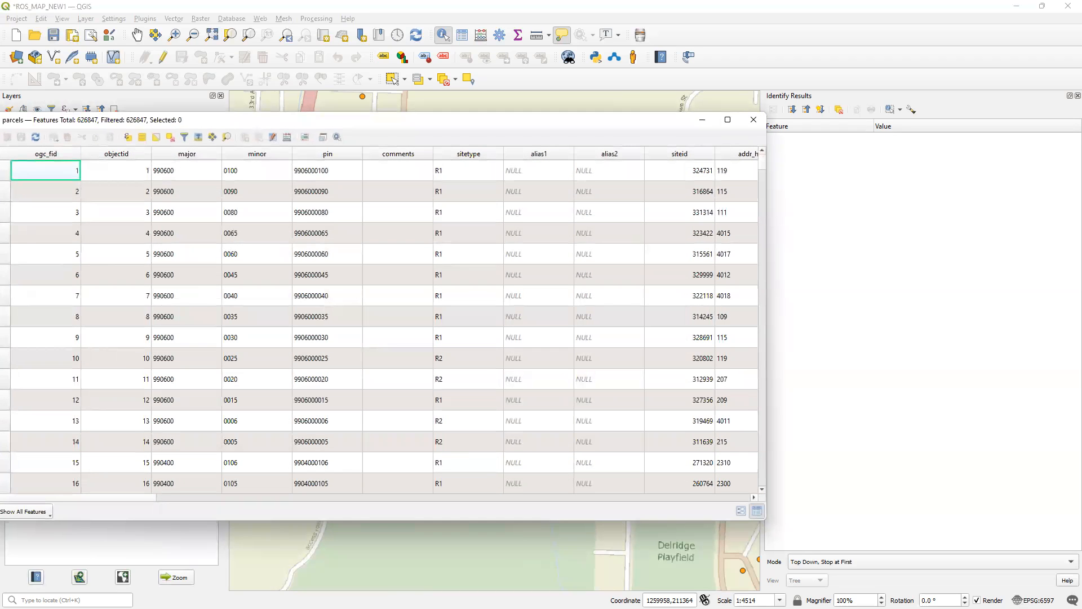
{"action": "double_click", "coordinate": [327, 119]}
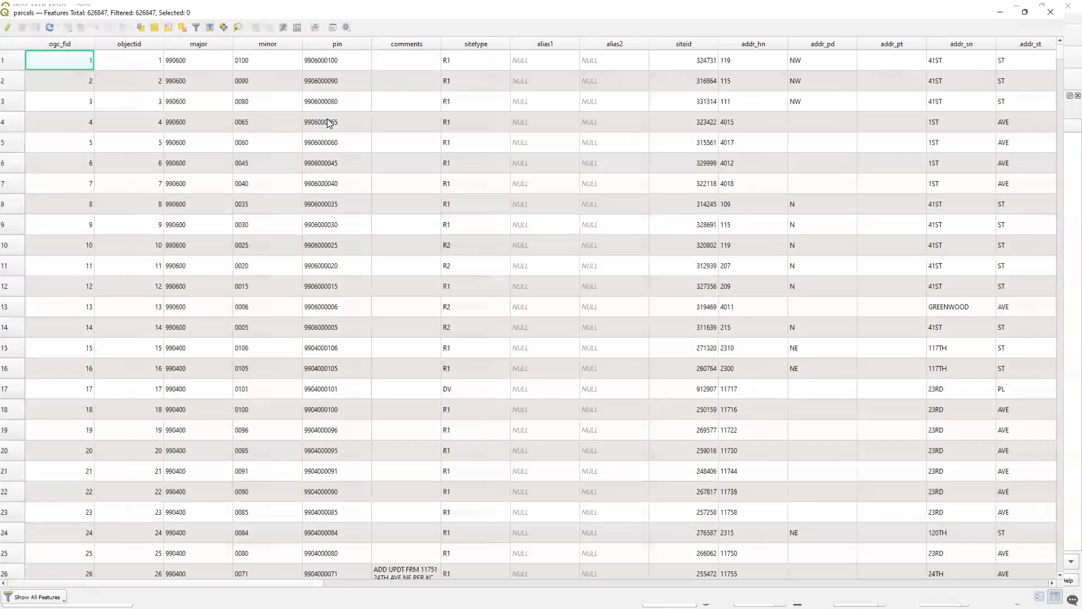
- Examine the plat_name, plat_lot and plat_block values across the parcels records
{"action": "left_click_drag", "start_coordinate": [236, 587], "coordinate": [704, 586]}
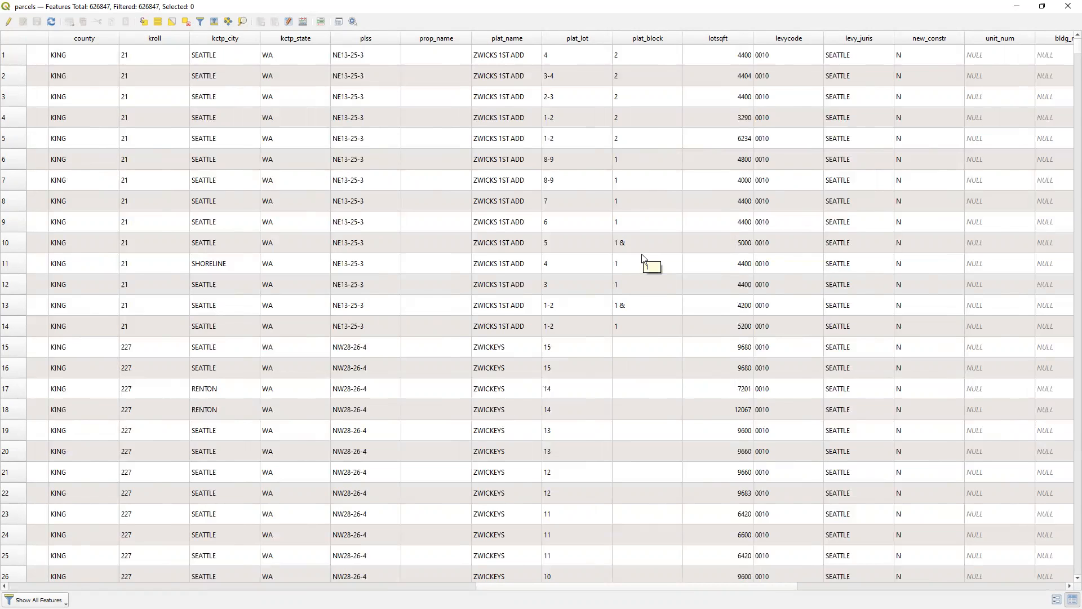
{"action": "scroll", "coordinate": [641, 271], "scroll_direction": "down", "scroll_amount": 12}
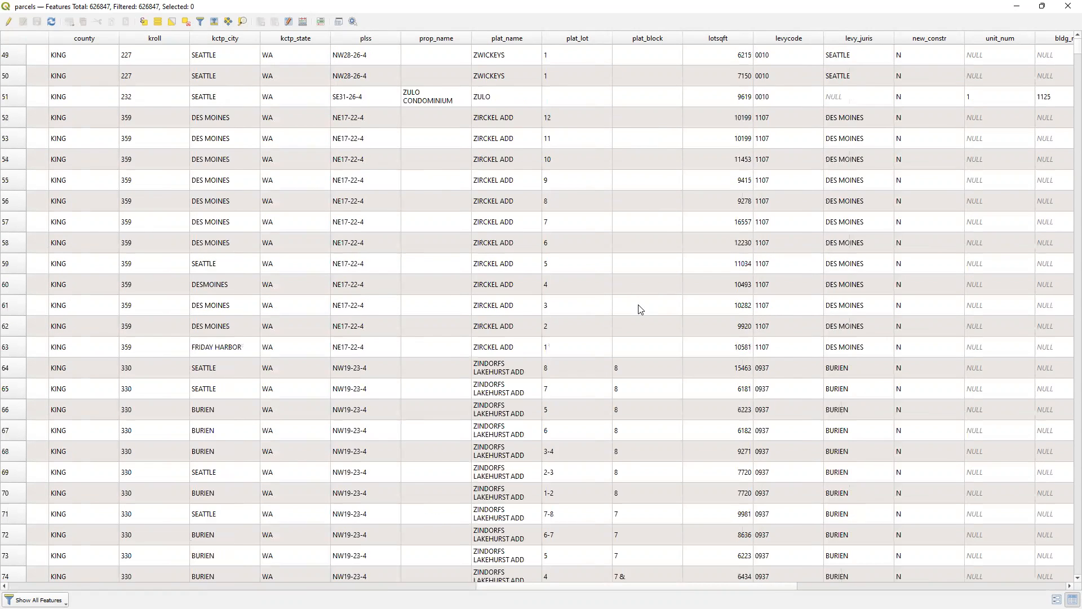
{"action": "scroll", "coordinate": [641, 309], "scroll_direction": "up", "scroll_amount": 7}
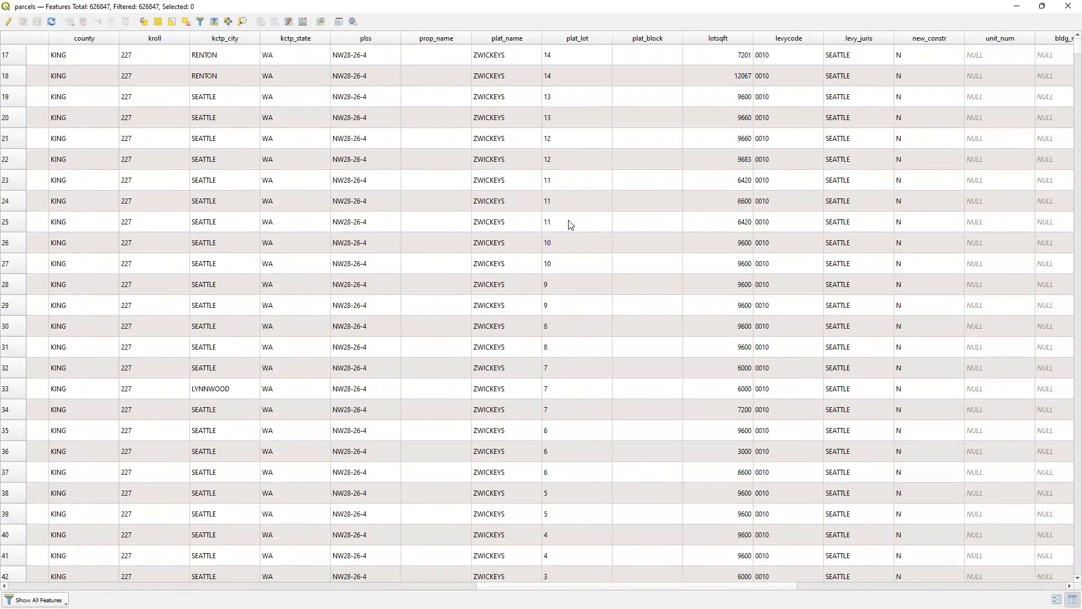
{"action": "scroll", "coordinate": [538, 160], "scroll_direction": "down", "scroll_amount": 8}
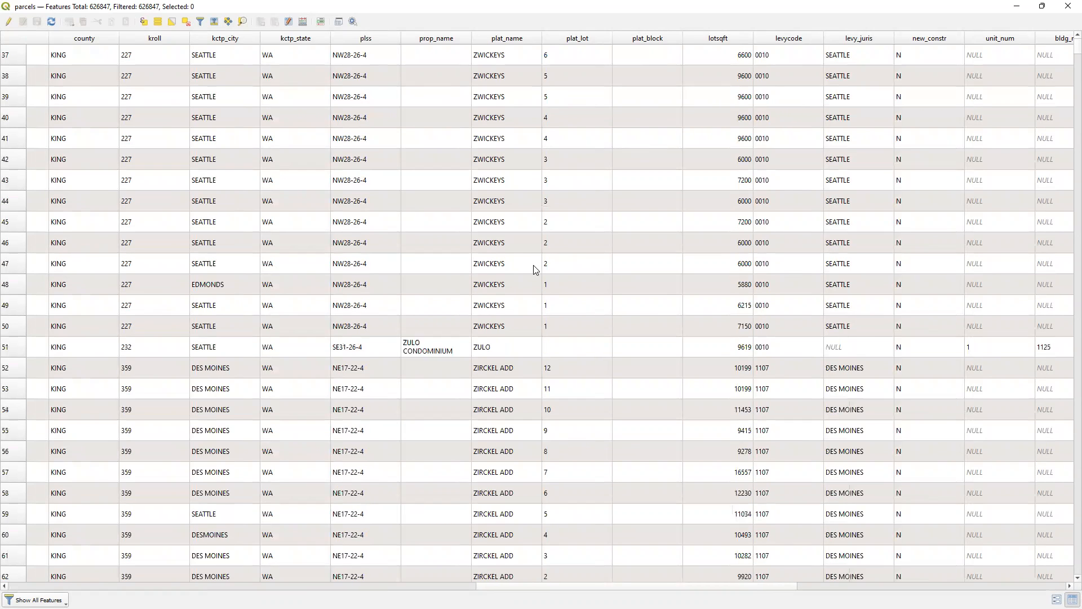
{"action": "scroll", "coordinate": [566, 290], "scroll_direction": "down", "scroll_amount": 3}
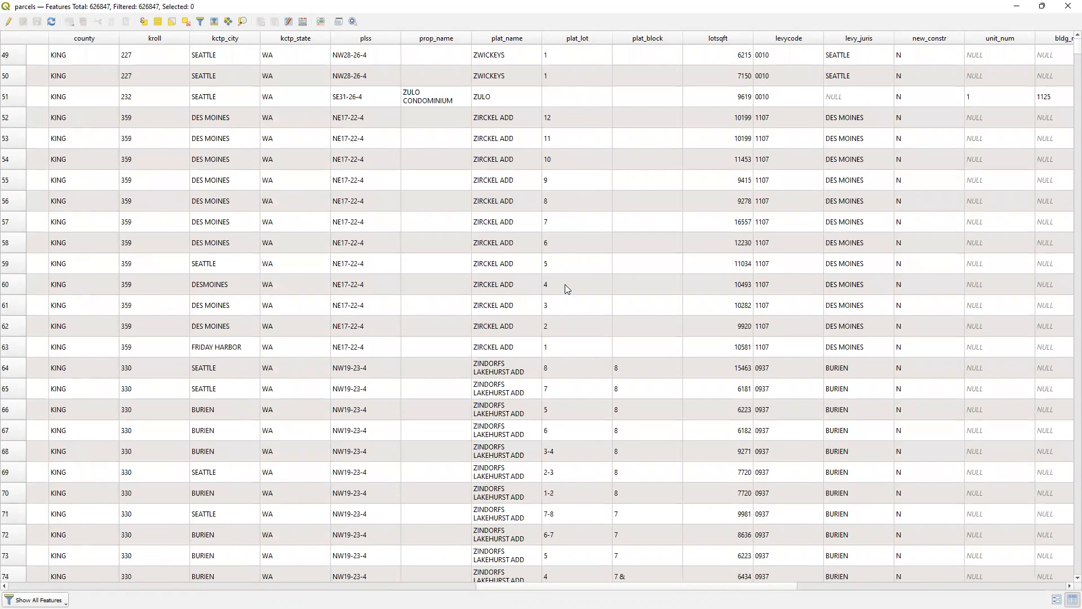
{"action": "scroll", "coordinate": [566, 285], "scroll_direction": "down", "scroll_amount": 17}
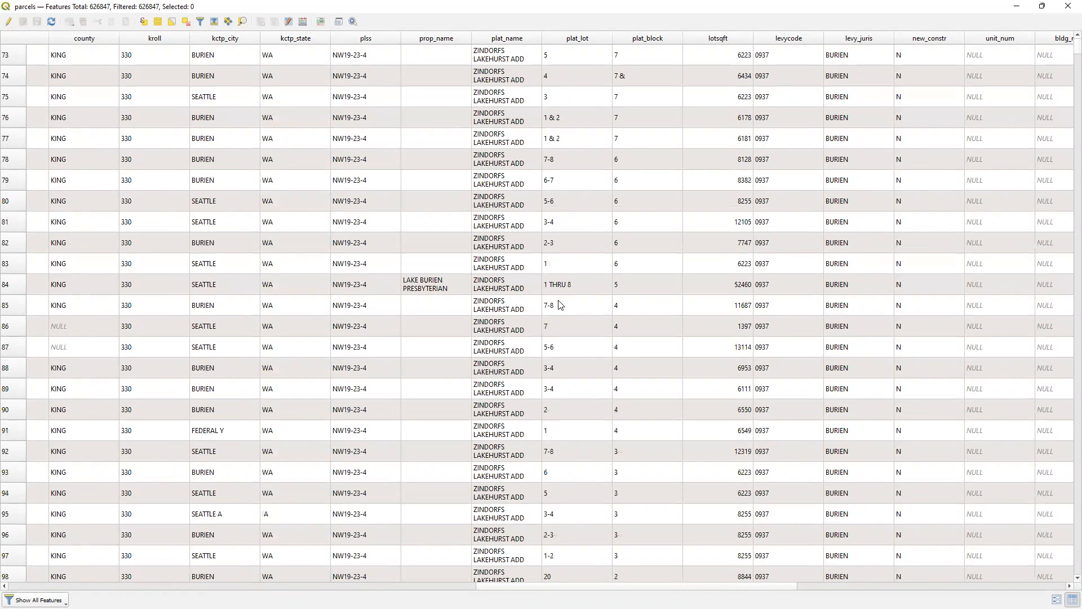
{"action": "scroll", "coordinate": [552, 317], "scroll_direction": "down", "scroll_amount": 4}
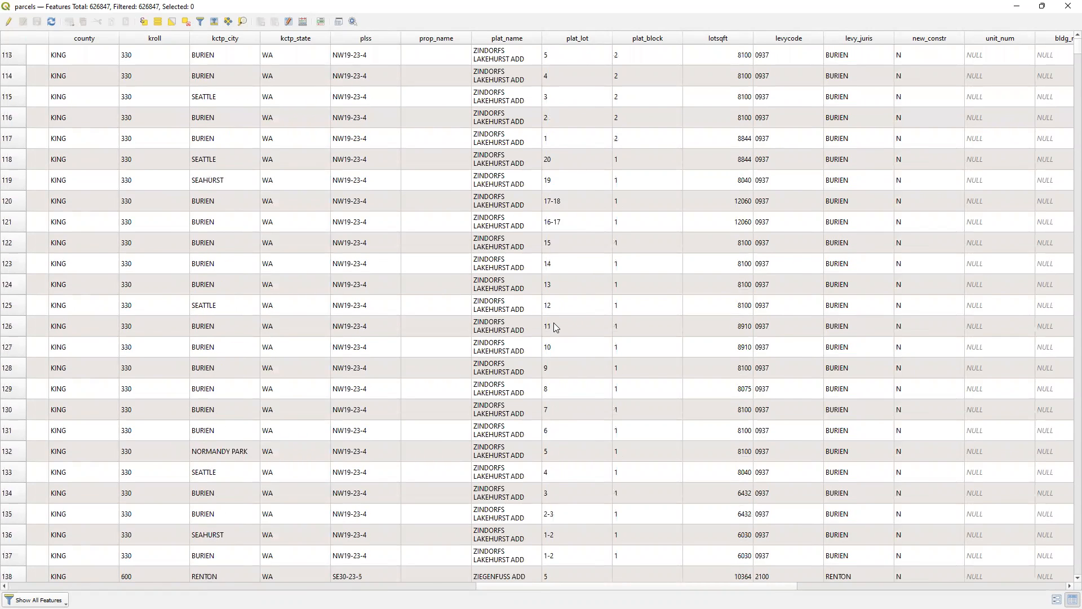
{"action": "scroll", "coordinate": [554, 326], "scroll_direction": "up", "scroll_amount": 16}
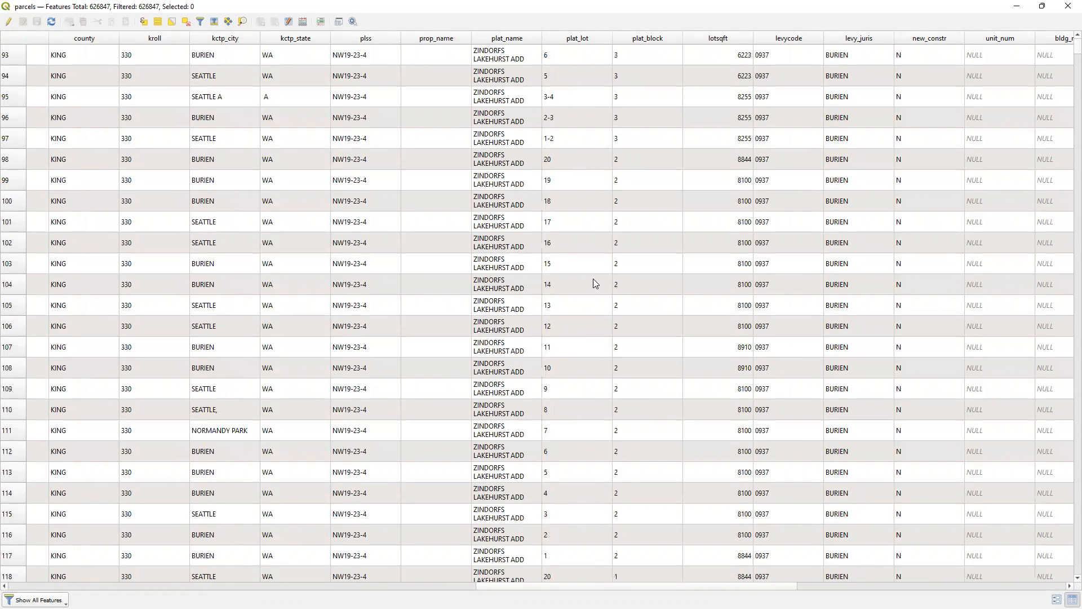
{"action": "scroll", "coordinate": [626, 275], "scroll_direction": "down", "scroll_amount": 20}
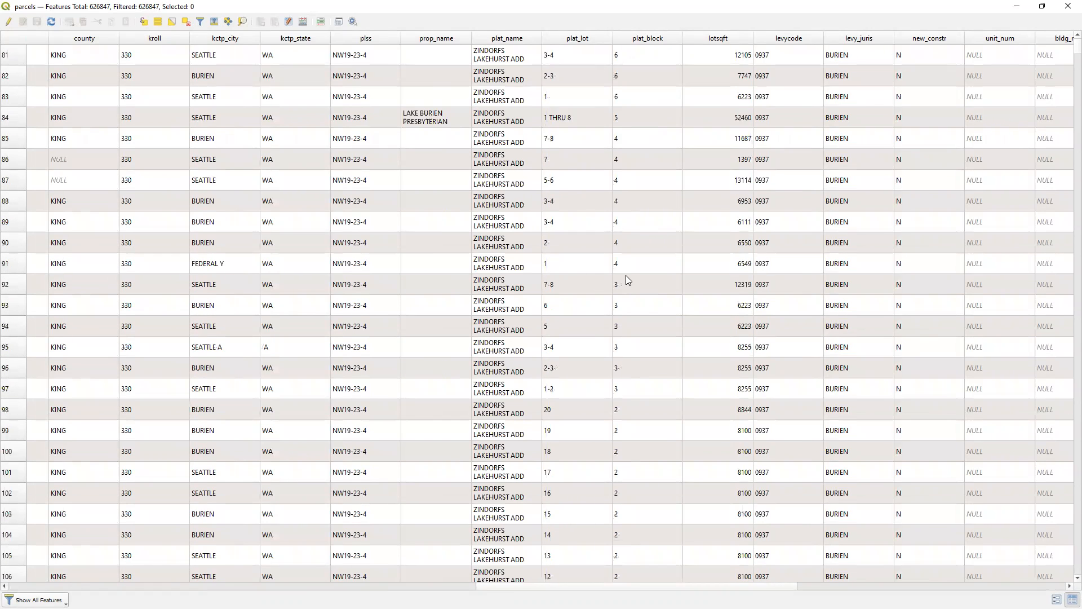
{"action": "scroll", "coordinate": [623, 311], "scroll_direction": "up", "scroll_amount": 4}
{"action": "scroll", "coordinate": [622, 311], "scroll_direction": "down", "scroll_amount": 11}
{"action": "scroll", "coordinate": [620, 315], "scroll_direction": "up", "scroll_amount": 3}
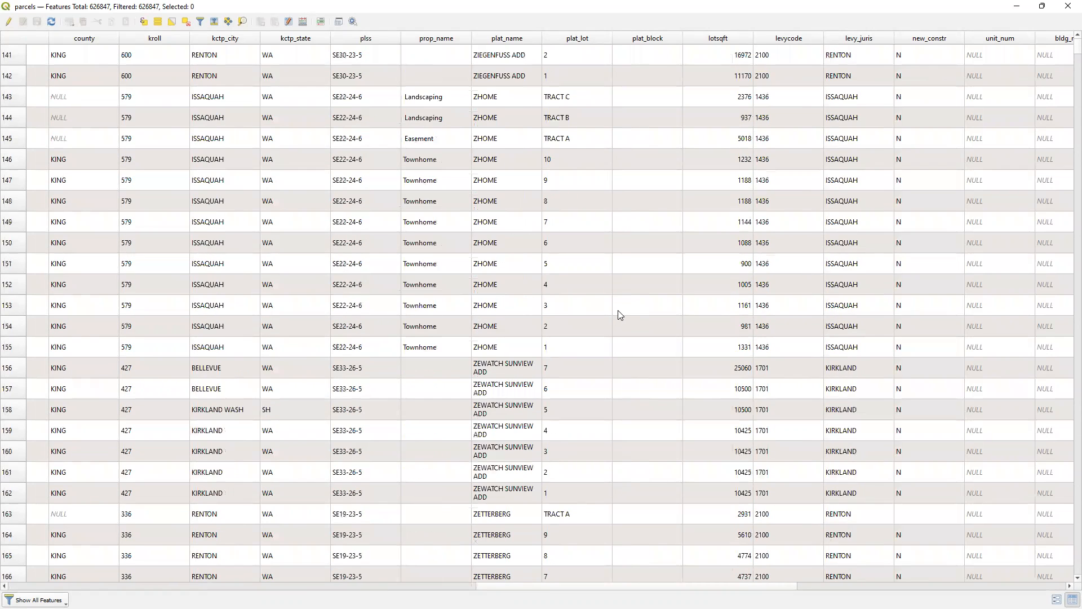
{"action": "scroll", "coordinate": [615, 312], "scroll_direction": "down", "scroll_amount": 5}
{"action": "scroll", "coordinate": [614, 312], "scroll_direction": "up", "scroll_amount": 2}
{"action": "scroll", "coordinate": [604, 317], "scroll_direction": "down", "scroll_amount": 5}
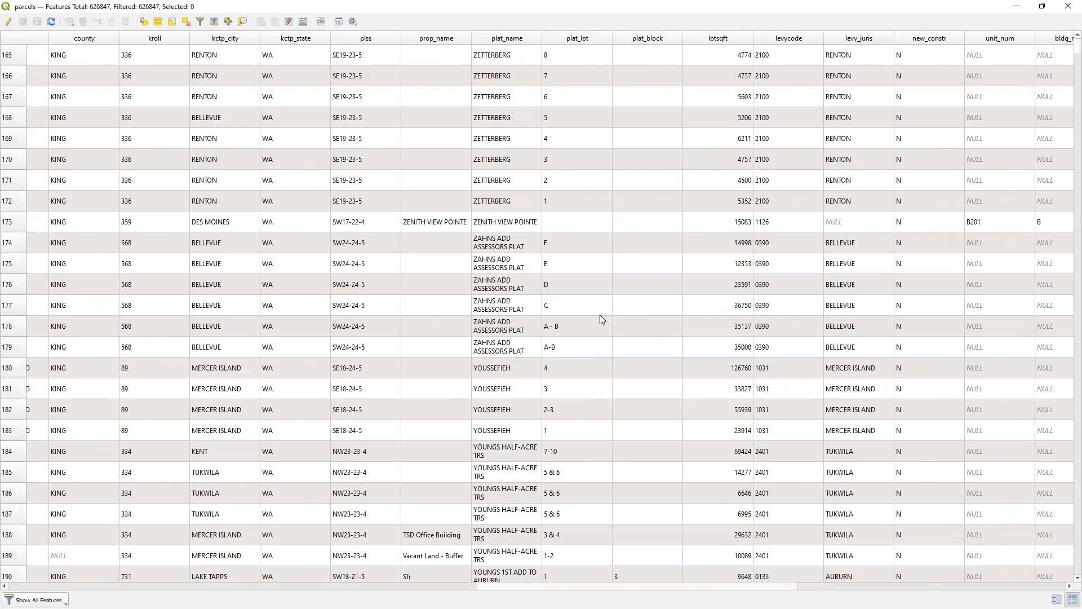
{"action": "scroll", "coordinate": [600, 316], "scroll_direction": "down", "scroll_amount": 7}
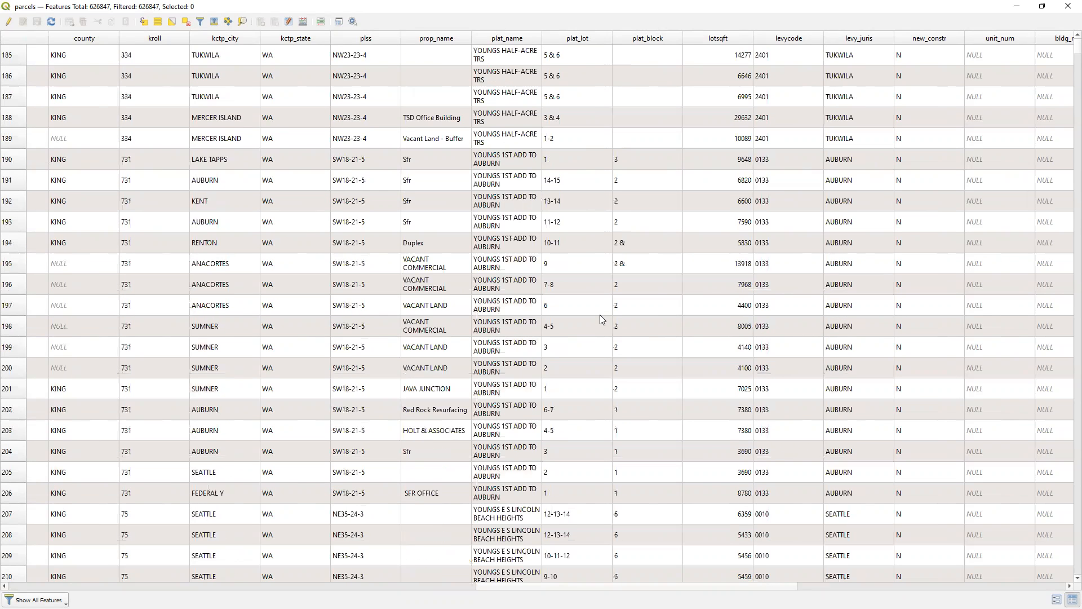
{"action": "scroll", "coordinate": [599, 318], "scroll_direction": "down", "scroll_amount": 19}
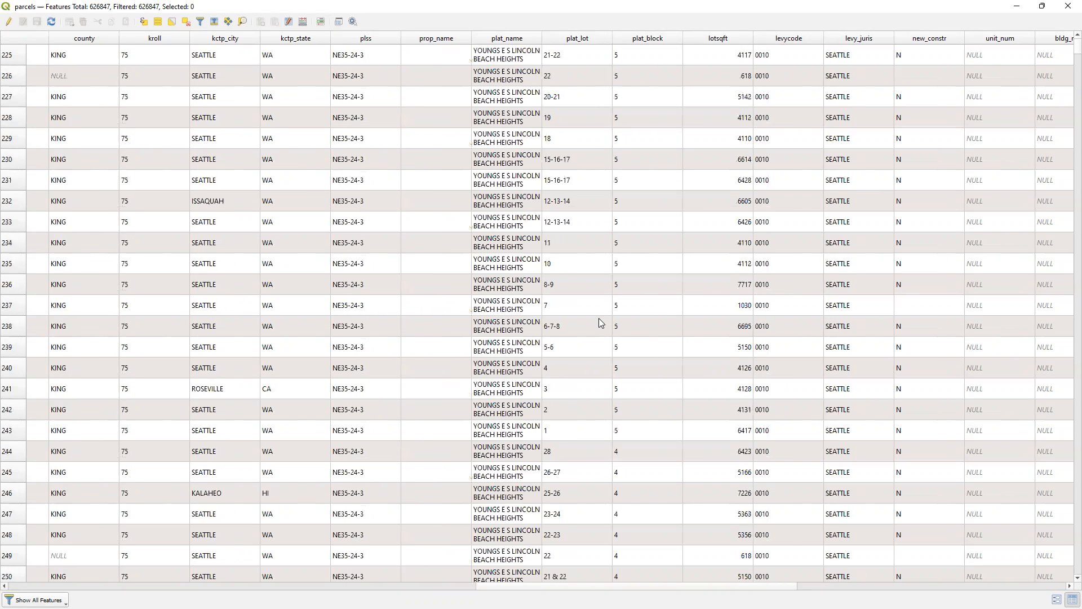
{"action": "scroll", "coordinate": [600, 337], "scroll_direction": "down", "scroll_amount": 20}
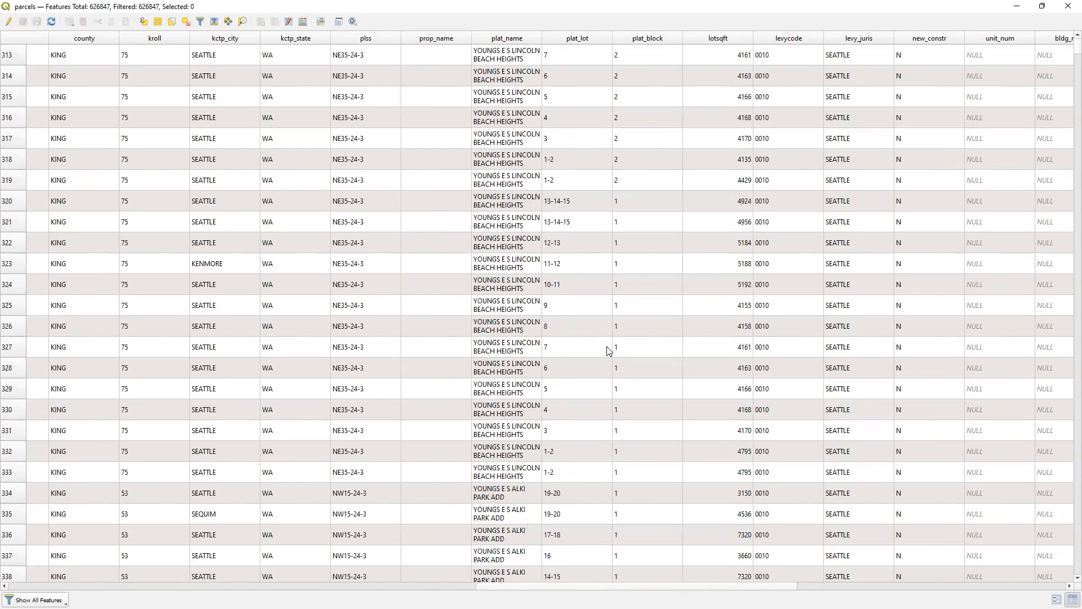
{"action": "scroll", "coordinate": [604, 351], "scroll_direction": "down", "scroll_amount": 20}
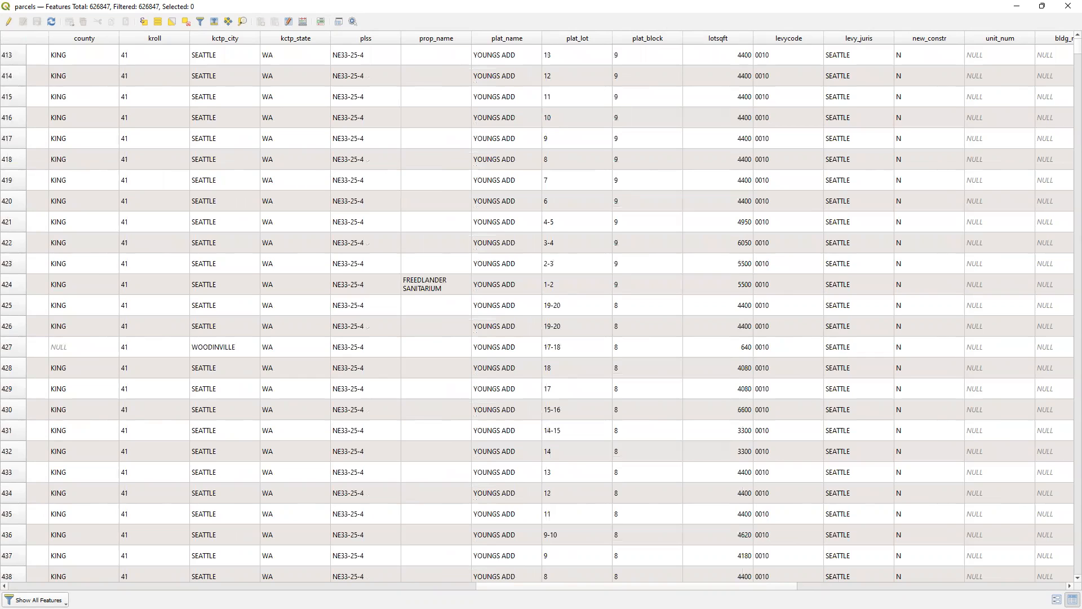
- Return to the main map window, open the pins3 layer's attribute table and maximize it
{"action": "key", "text": "alt+Tab"}
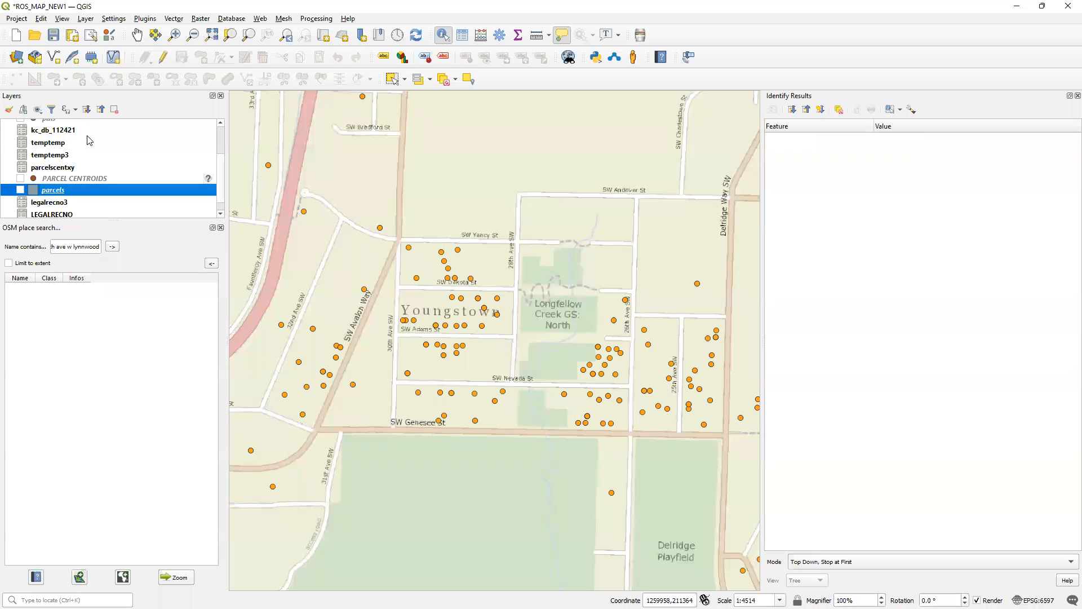
{"action": "scroll", "coordinate": [91, 155], "scroll_direction": "up", "scroll_amount": 2}
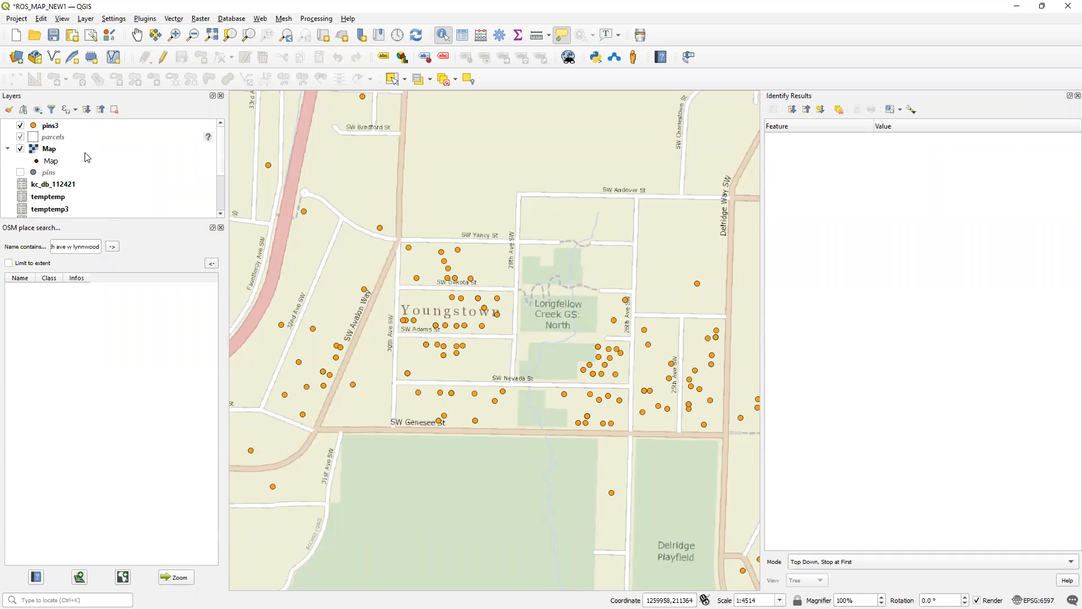
{"action": "right_click", "coordinate": [60, 129]}
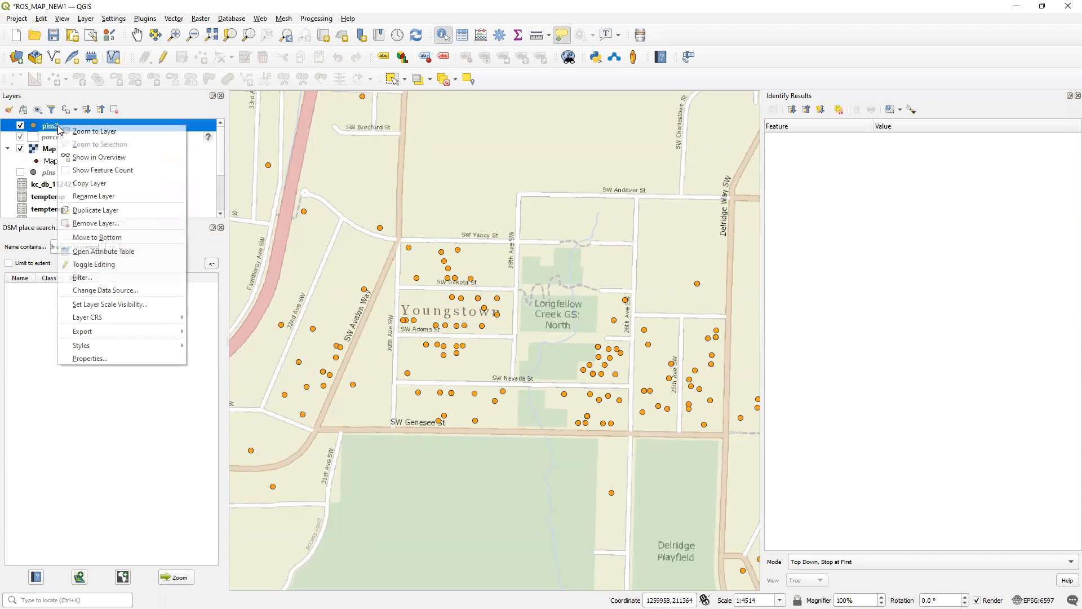
{"action": "left_click", "coordinate": [128, 255]}
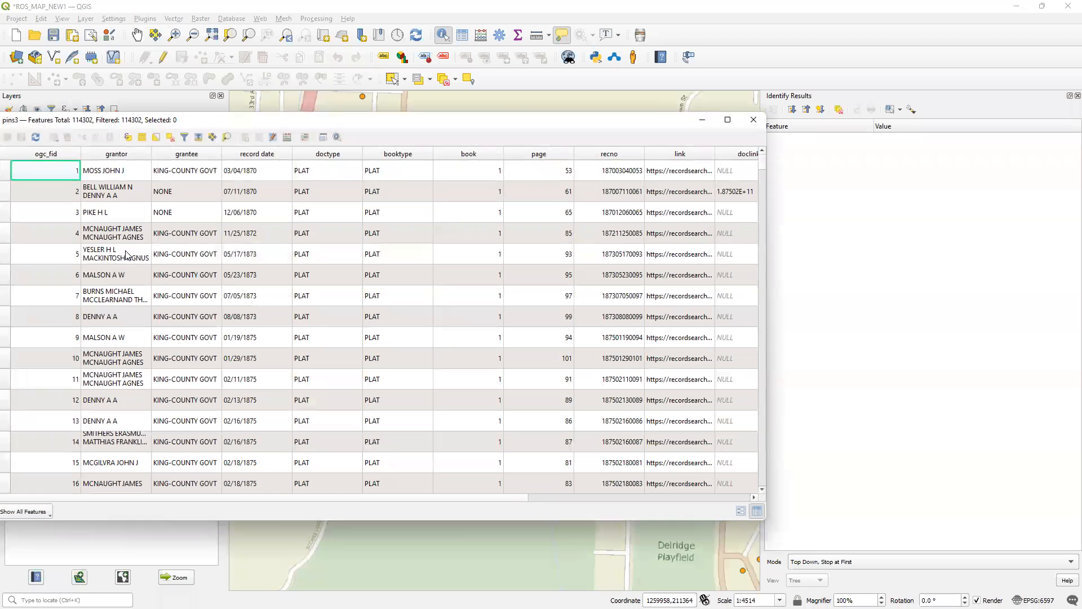
{"action": "left_click", "coordinate": [728, 120]}
- Widen the legal column in the pins3 table so the long legal descriptions are readable
{"action": "left_click_drag", "start_coordinate": [1074, 48], "coordinate": [1068, 260]}
{"action": "left_click_drag", "start_coordinate": [870, 35], "coordinate": [995, 37]}
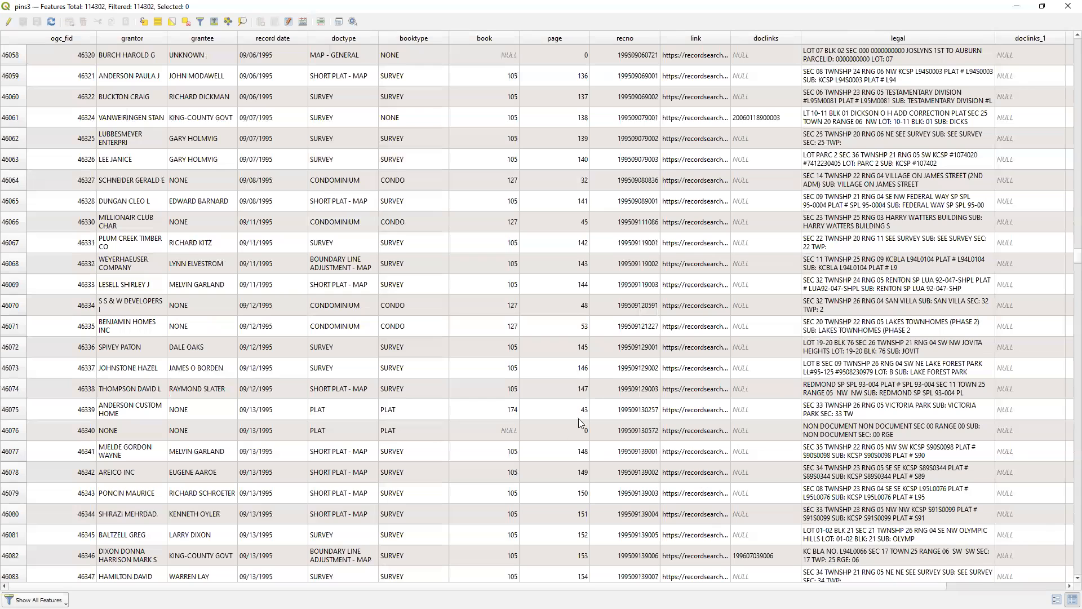
{"action": "scroll", "coordinate": [596, 587], "scroll_direction": "right", "scroll_amount": 3}
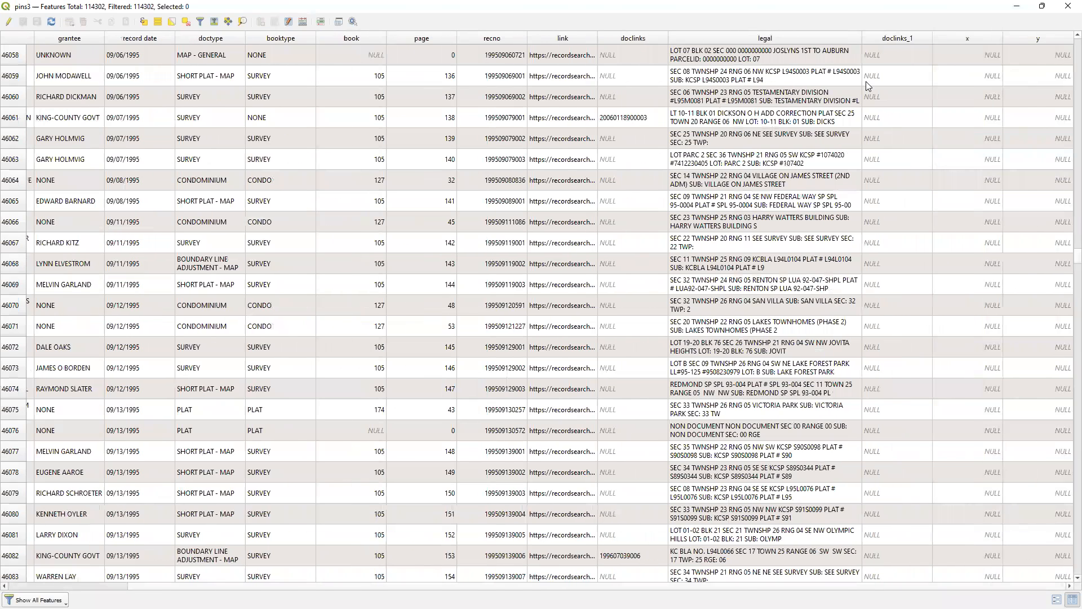
{"action": "left_click_drag", "start_coordinate": [864, 37], "coordinate": [977, 38]}
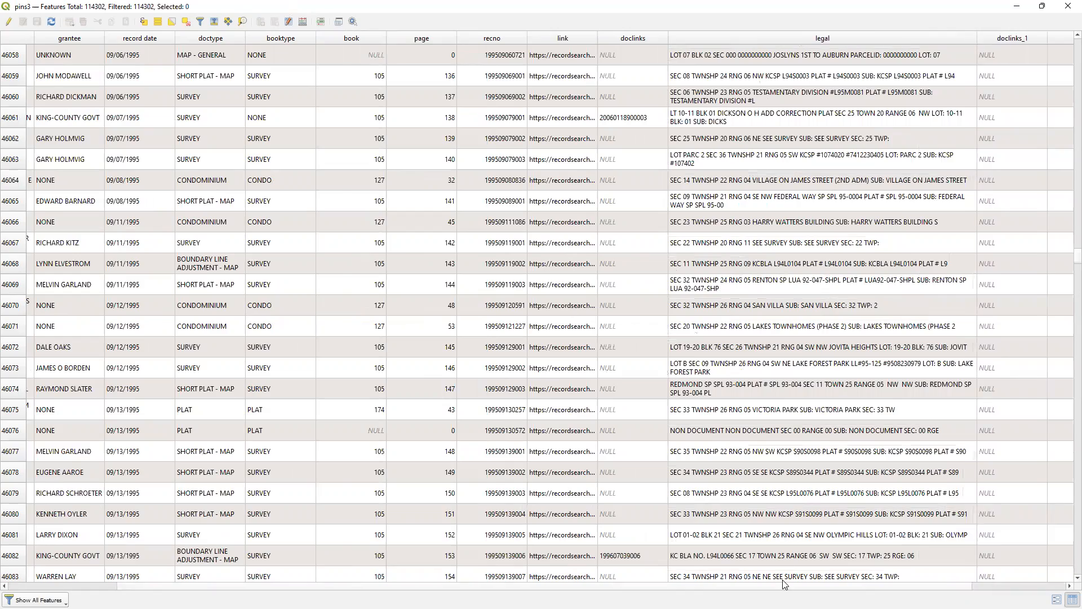
{"action": "scroll", "coordinate": [785, 586], "scroll_direction": "right", "scroll_amount": 2}
- Examine how lot, block, section and subdivision are written in the legal descriptions of the 1995 pins3 records
{"action": "scroll", "coordinate": [821, 513], "scroll_direction": "down", "scroll_amount": 20}
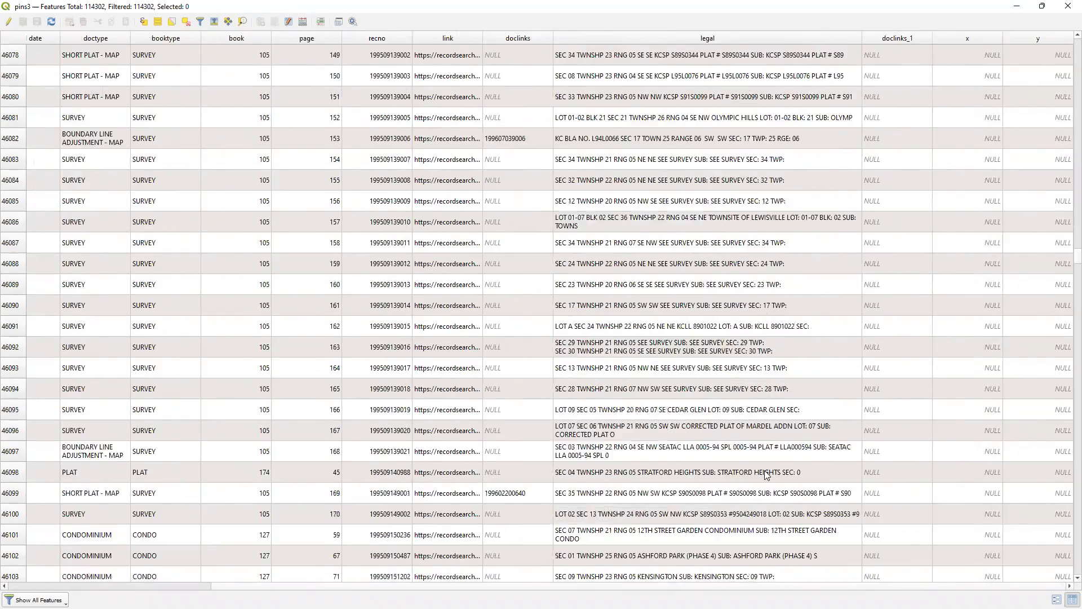
{"action": "scroll", "coordinate": [762, 486], "scroll_direction": "down", "scroll_amount": 7}
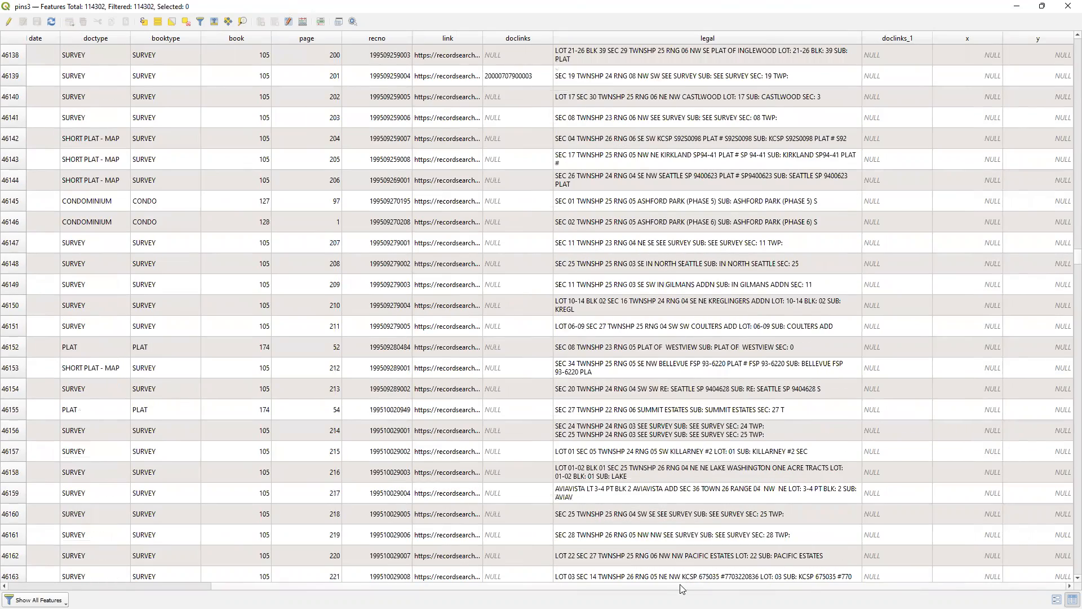
{"action": "scroll", "coordinate": [679, 494], "scroll_direction": "down", "scroll_amount": 7}
{"action": "scroll", "coordinate": [679, 494], "scroll_direction": "down", "scroll_amount": 7}
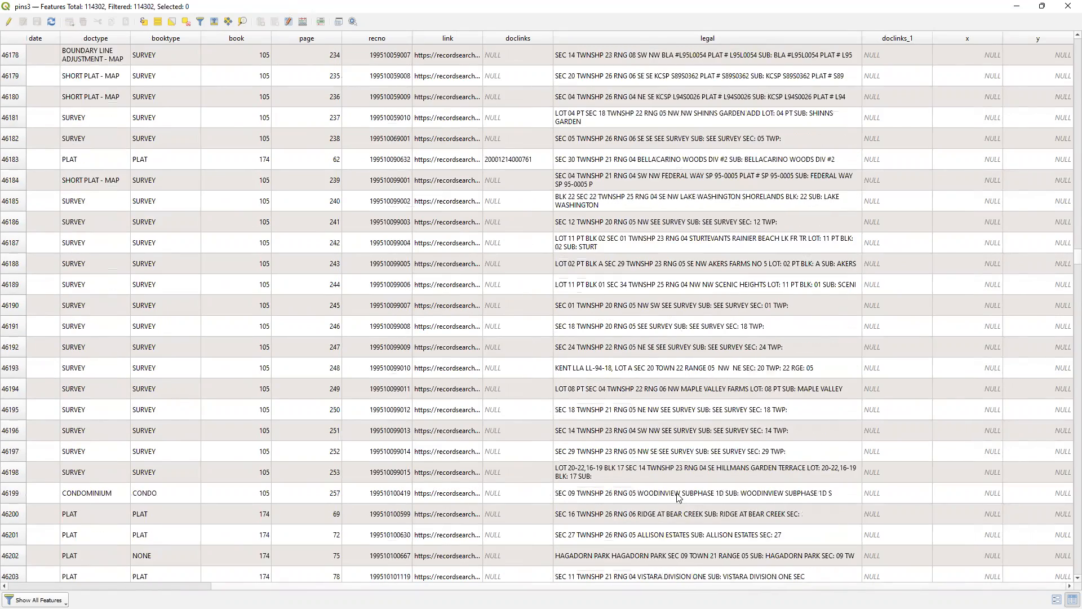
{"action": "scroll", "coordinate": [678, 496], "scroll_direction": "down", "scroll_amount": 4}
{"action": "scroll", "coordinate": [696, 447], "scroll_direction": "down", "scroll_amount": 7}
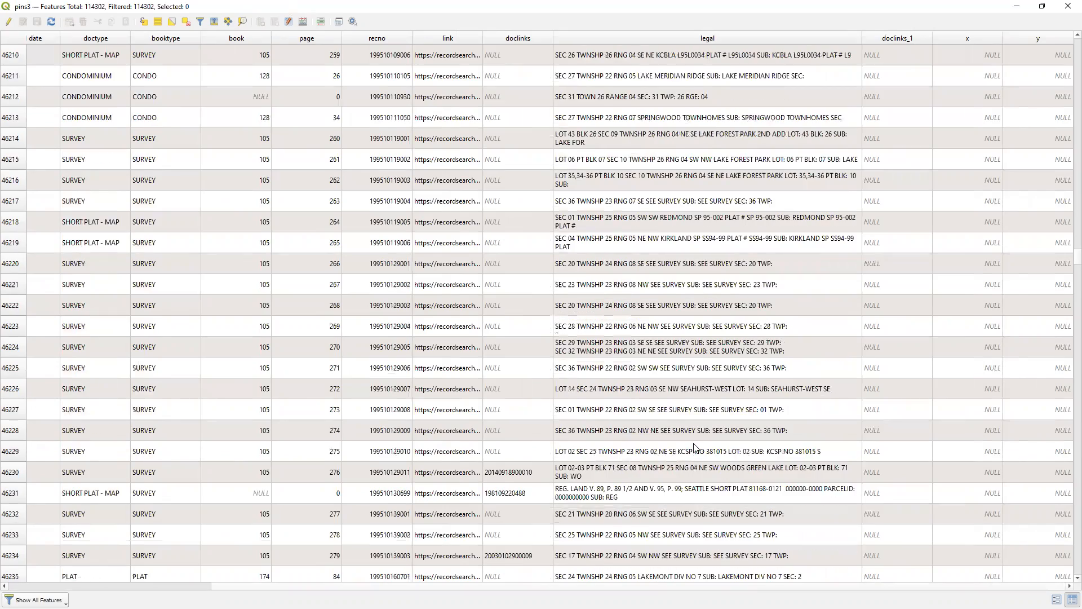
{"action": "scroll", "coordinate": [695, 447], "scroll_direction": "down", "scroll_amount": 20}
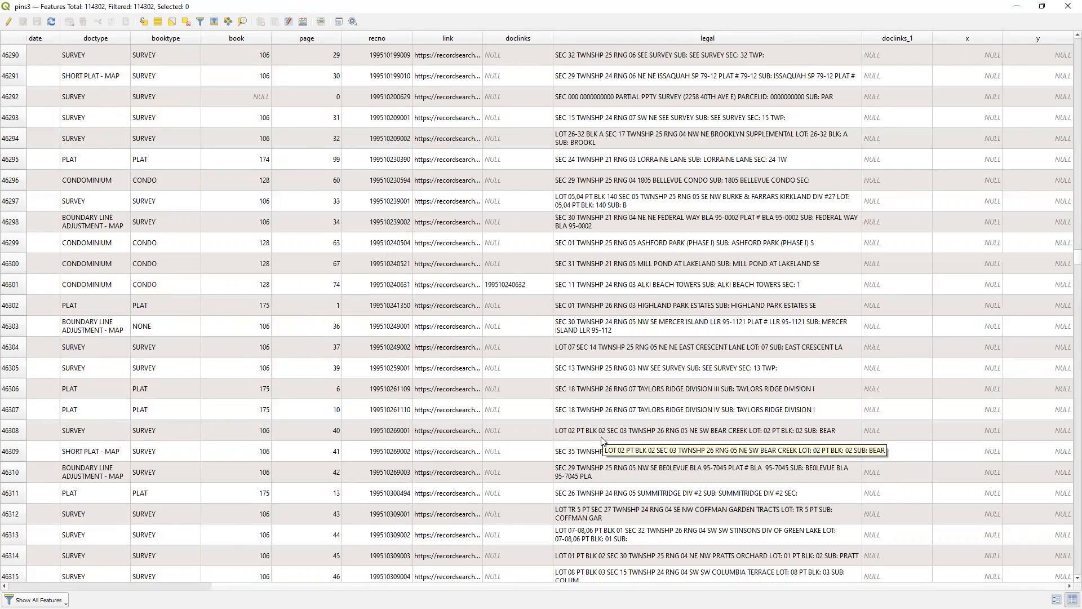
{"action": "scroll", "coordinate": [721, 446], "scroll_direction": "down", "scroll_amount": 4}
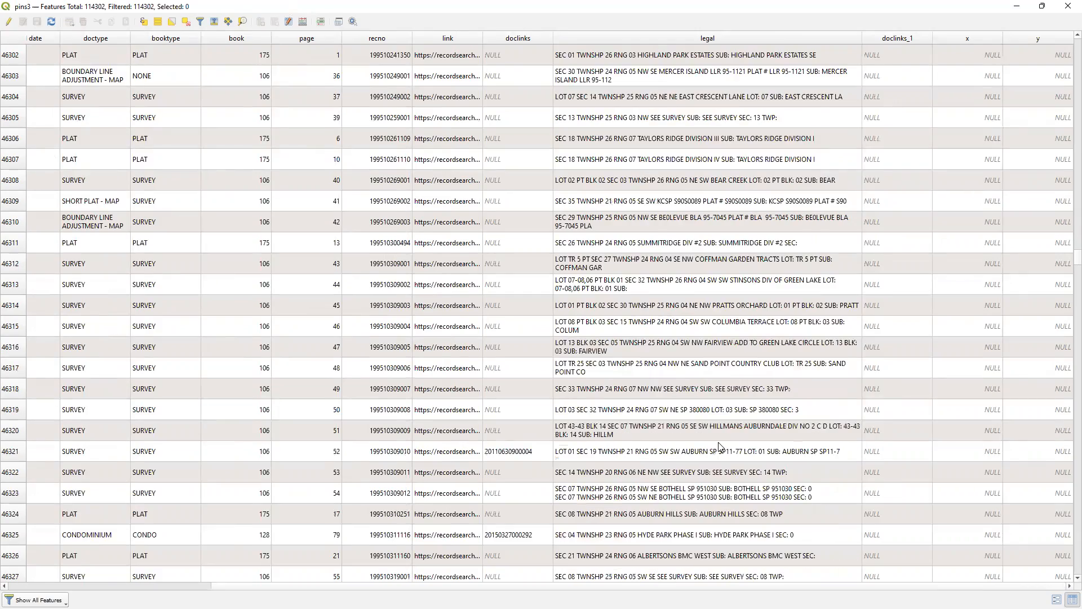
{"action": "scroll", "coordinate": [719, 446], "scroll_direction": "down", "scroll_amount": 20}
{"action": "scroll", "coordinate": [711, 455], "scroll_direction": "down", "scroll_amount": 17}
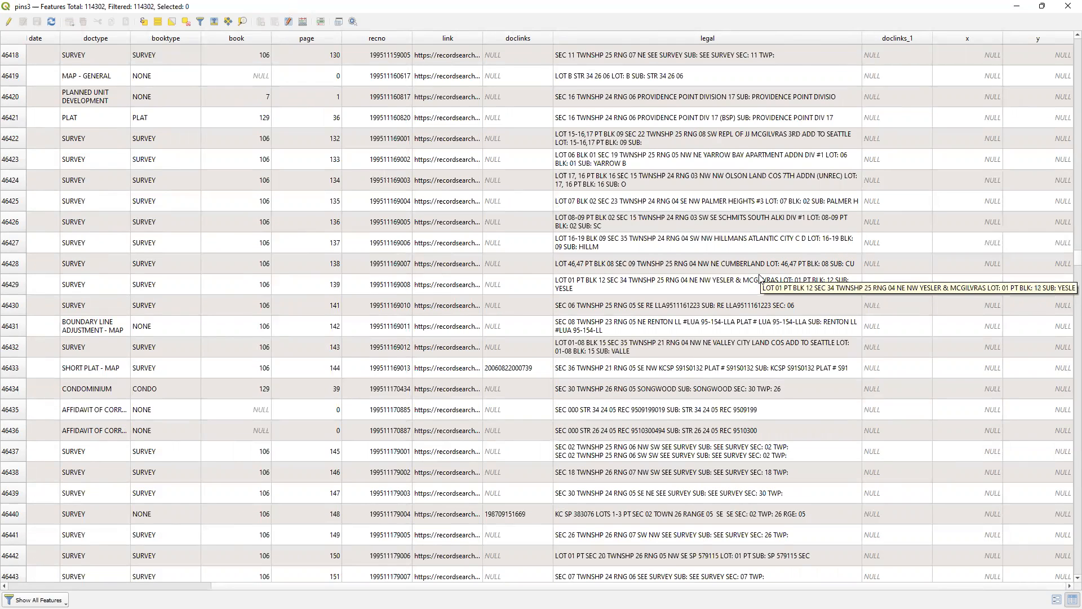
- Examine how lot, block, section and subdivision are written in the legal descriptions of the late 1995 and early 1996 pins3 records
{"action": "scroll", "coordinate": [752, 293], "scroll_direction": "down", "scroll_amount": 20}
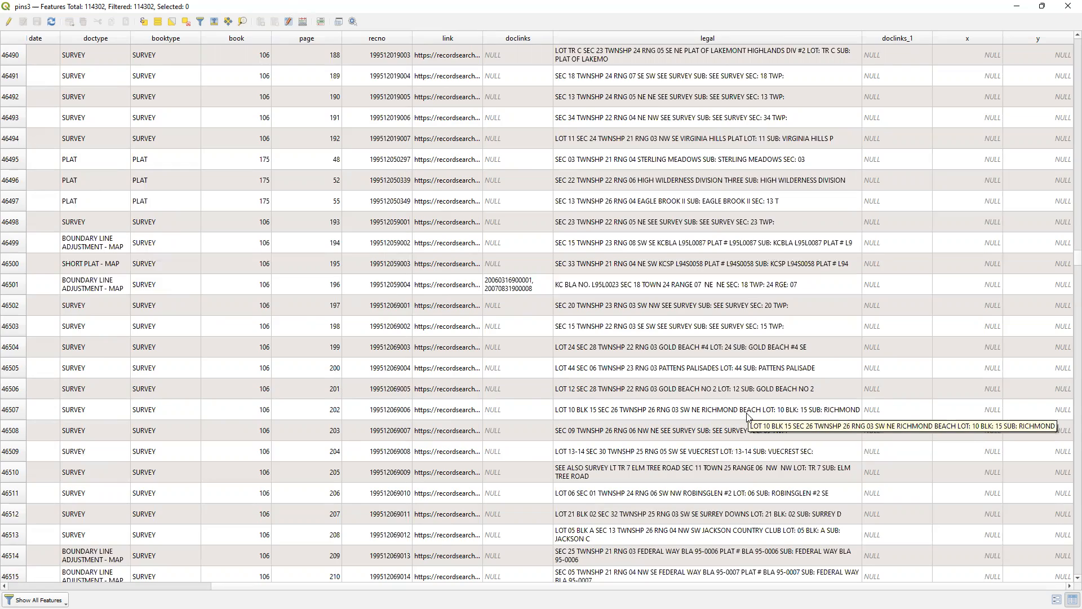
{"action": "scroll", "coordinate": [748, 416], "scroll_direction": "down", "scroll_amount": 20}
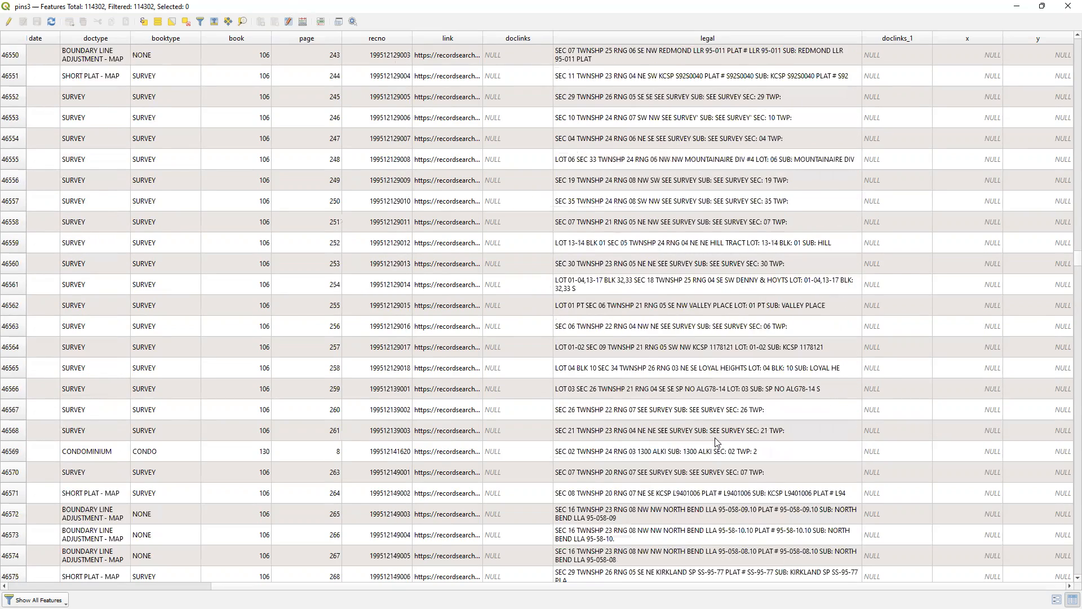
{"action": "scroll", "coordinate": [716, 441], "scroll_direction": "up", "scroll_amount": 3}
{"action": "scroll", "coordinate": [716, 442], "scroll_direction": "down", "scroll_amount": 20}
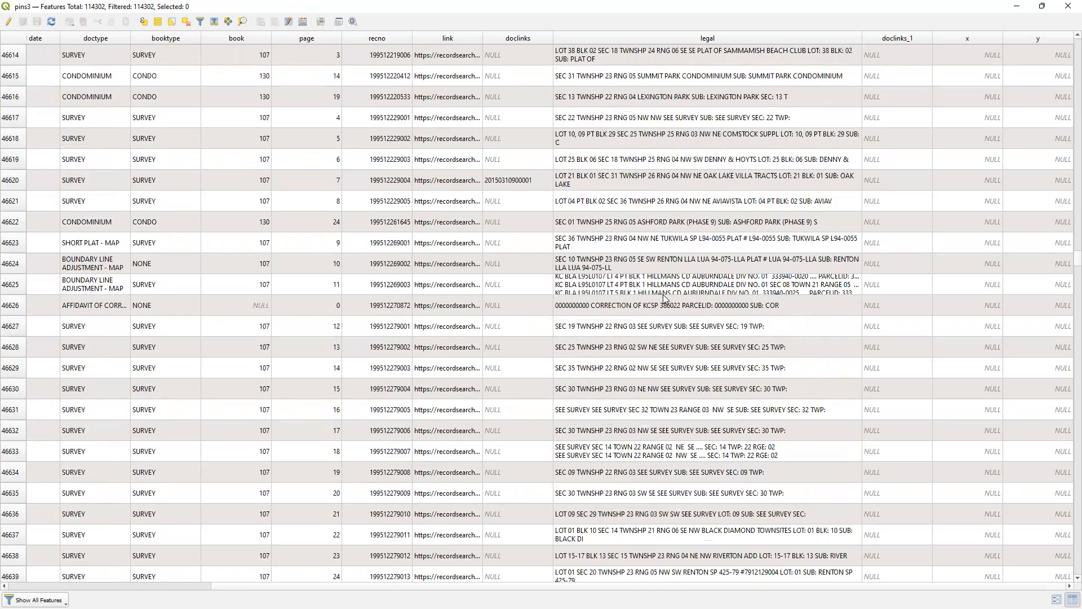
{"action": "scroll", "coordinate": [660, 377], "scroll_direction": "down", "scroll_amount": 7}
{"action": "scroll", "coordinate": [661, 376], "scroll_direction": "down", "scroll_amount": 12}
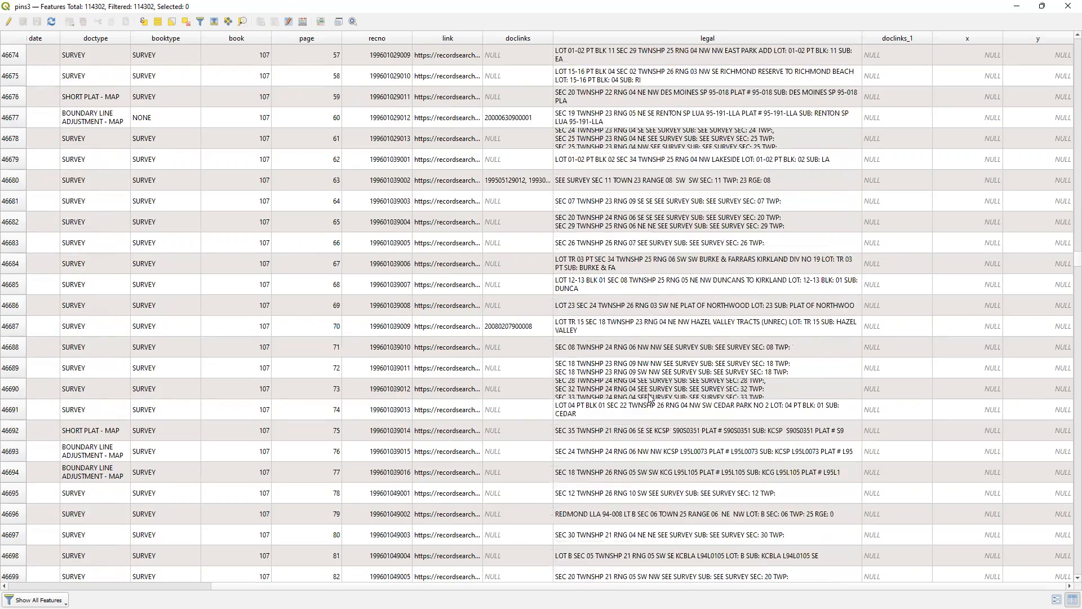
{"action": "scroll", "coordinate": [651, 398], "scroll_direction": "down", "scroll_amount": 6}
{"action": "scroll", "coordinate": [651, 398], "scroll_direction": "down", "scroll_amount": 4}
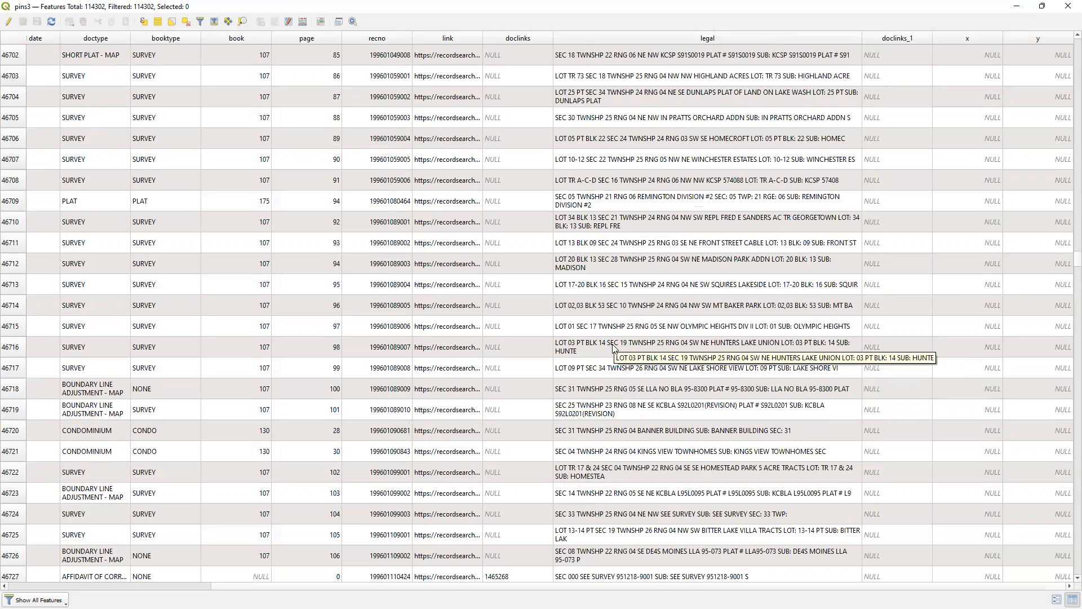
{"action": "scroll", "coordinate": [630, 345], "scroll_direction": "down", "scroll_amount": 19}
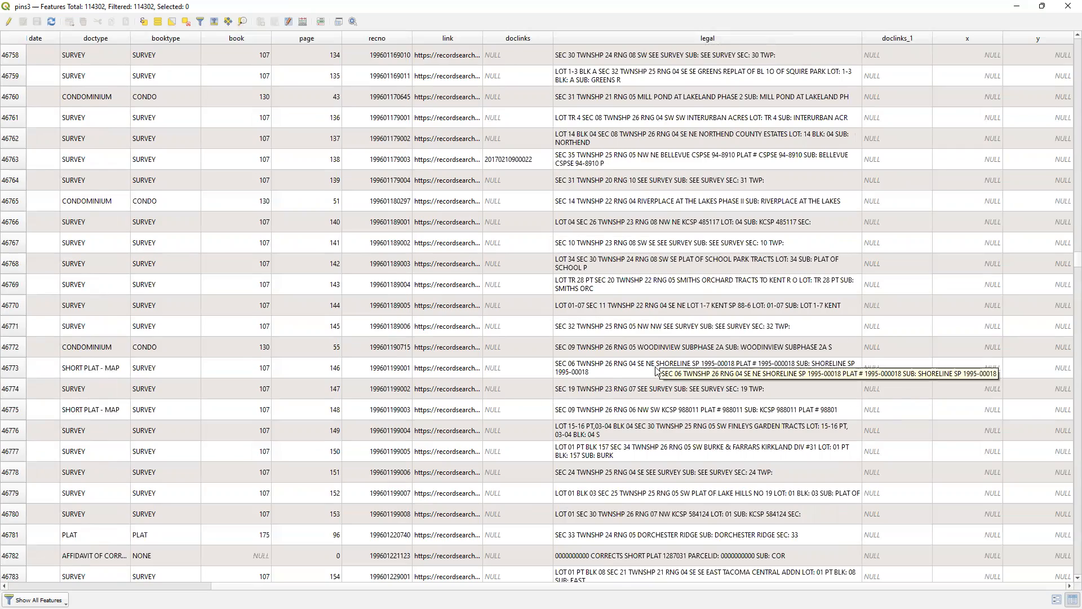
{"action": "scroll", "coordinate": [662, 377], "scroll_direction": "down", "scroll_amount": 20}
{"action": "scroll", "coordinate": [662, 389], "scroll_direction": "down", "scroll_amount": 20}
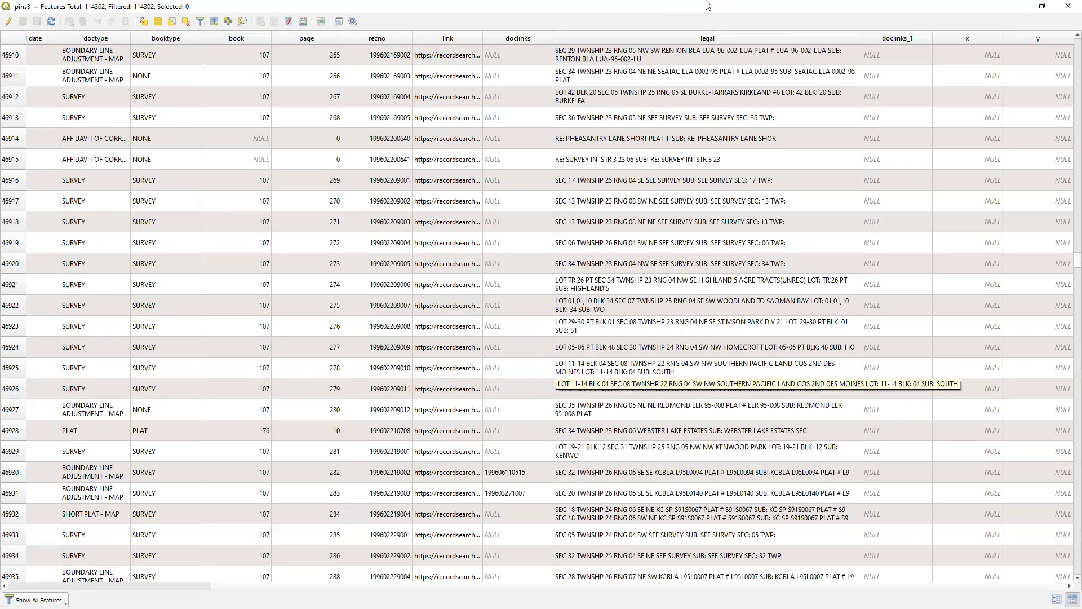
- Switch to the parcels attribute table, locate the Southern Pacific plat records in Des Moines and widen the plat_name column to show full names
{"action": "key", "text": "alt+Tab"}
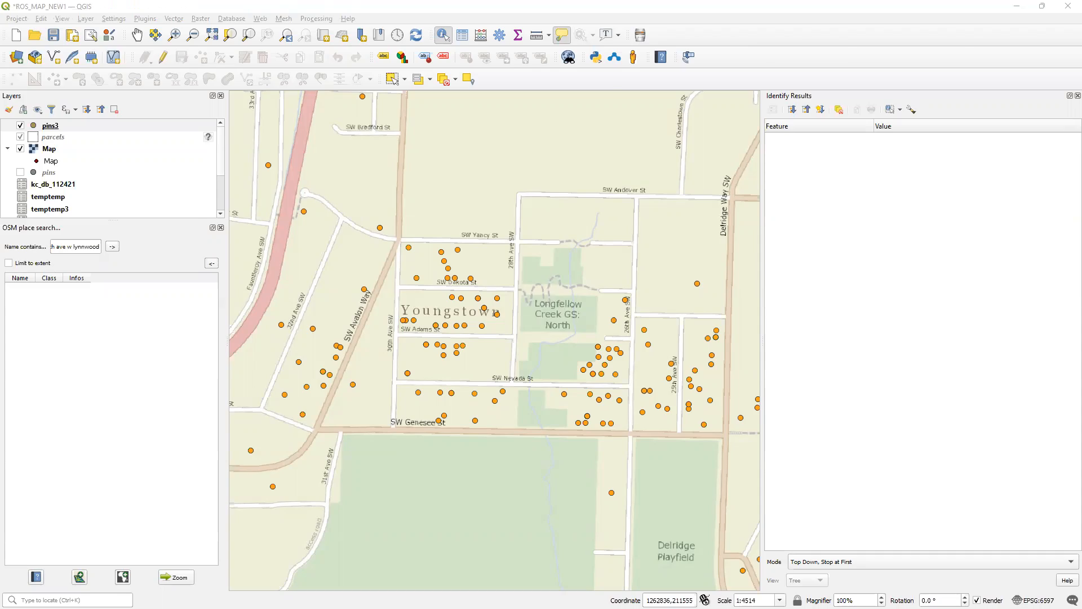
{"action": "key", "text": "alt+Tab"}
{"action": "left_click_drag", "start_coordinate": [1067, 55], "coordinate": [1067, 137]}
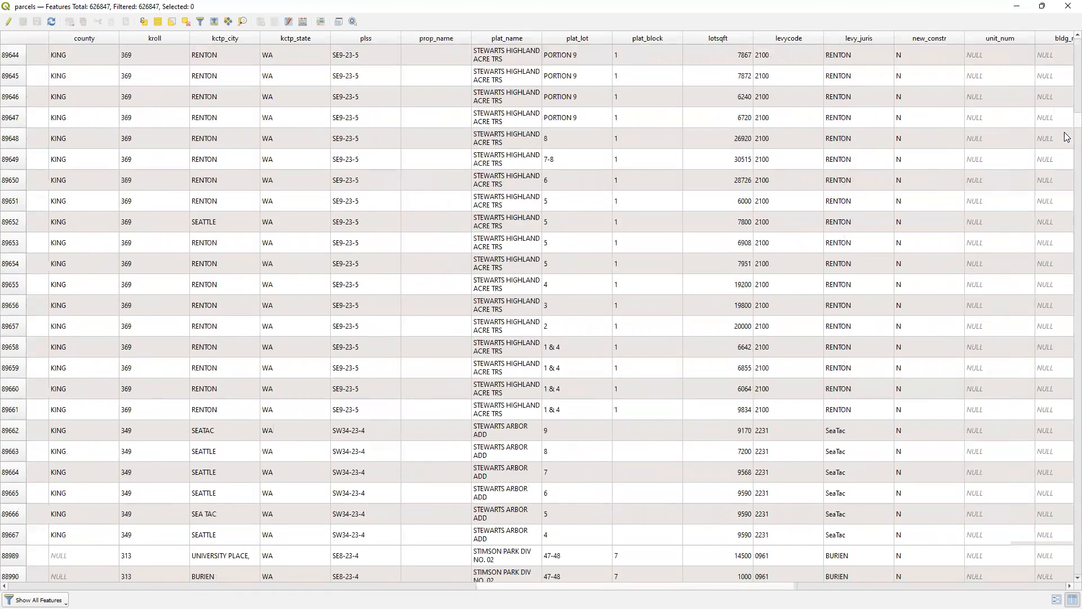
{"action": "scroll", "coordinate": [555, 366], "scroll_direction": "down", "scroll_amount": 15}
{"action": "scroll", "coordinate": [553, 382], "scroll_direction": "down", "scroll_amount": 20}
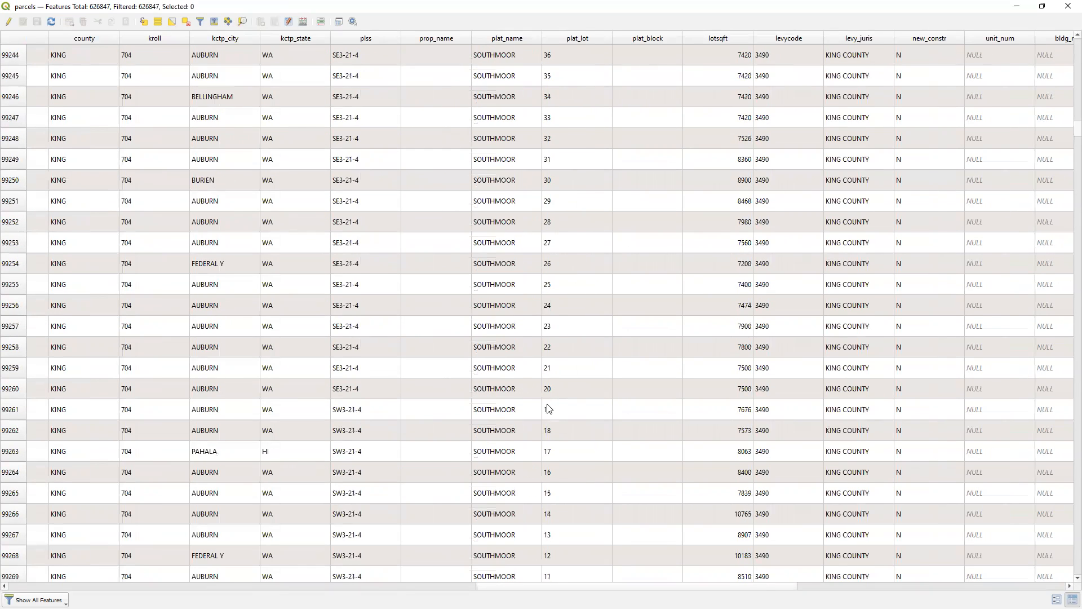
{"action": "scroll", "coordinate": [545, 434], "scroll_direction": "down", "scroll_amount": 7}
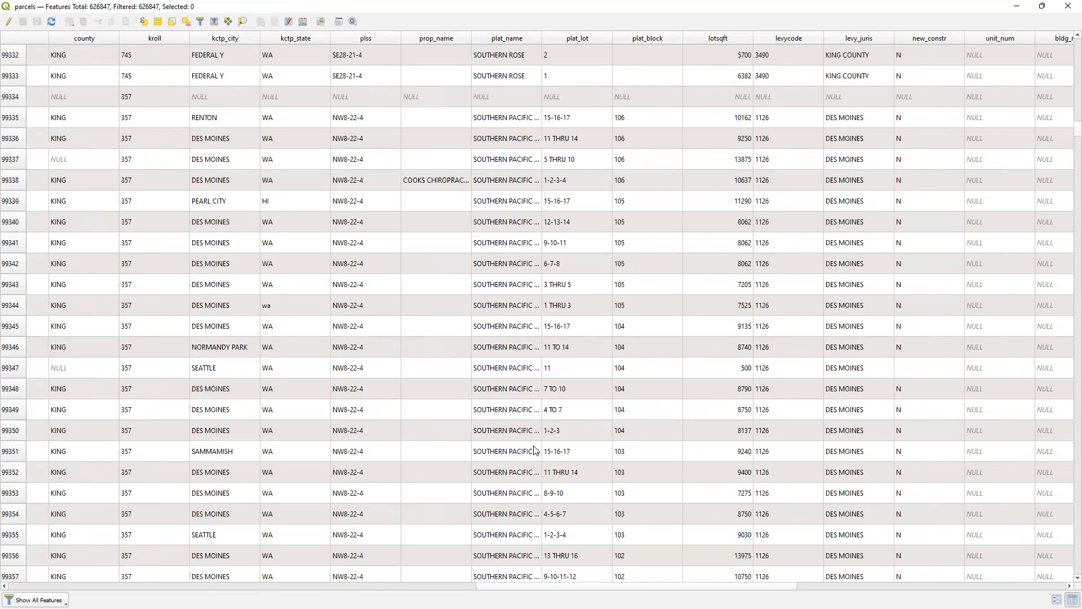
{"action": "left_click_drag", "start_coordinate": [541, 37], "coordinate": [632, 45]}
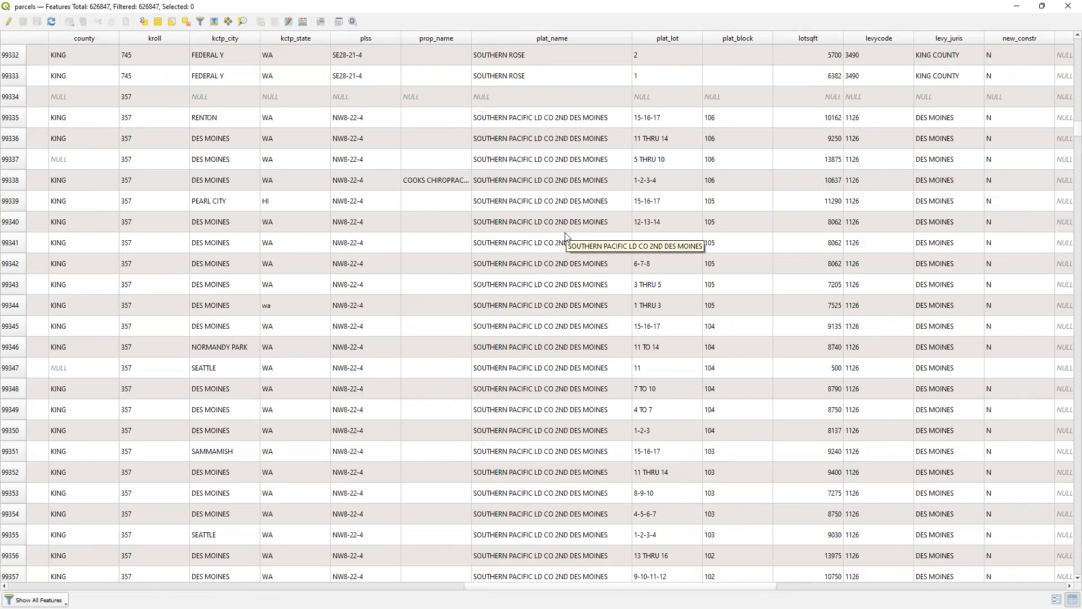
- Examine the lot and block values of the Southern Pacific 2nd Des Moines parcels, along with their quarter, section, township, range and legaldesc fields
{"action": "scroll", "coordinate": [565, 234], "scroll_direction": "down", "scroll_amount": 20}
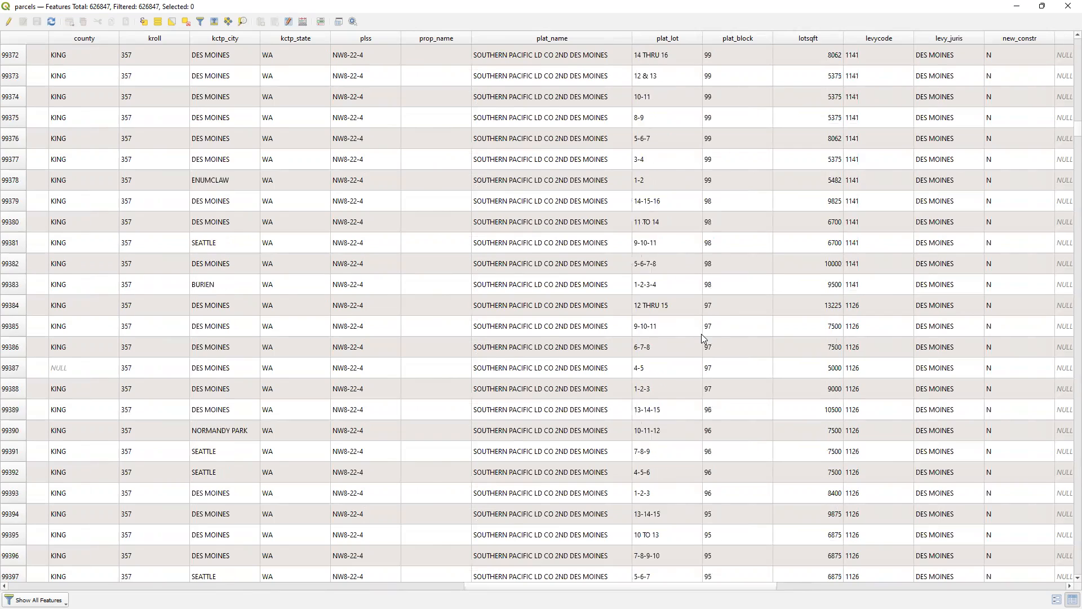
{"action": "scroll", "coordinate": [711, 429], "scroll_direction": "down", "scroll_amount": 20}
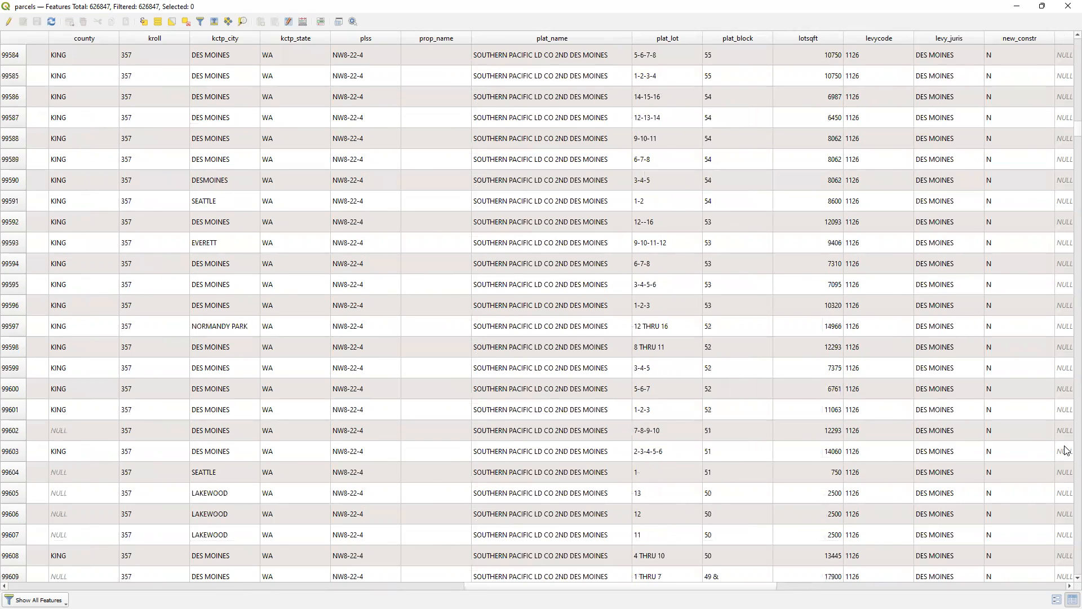
{"action": "scroll", "coordinate": [1066, 451], "scroll_direction": "down", "scroll_amount": 20}
{"action": "scroll", "coordinate": [1065, 451], "scroll_direction": "down", "scroll_amount": 20}
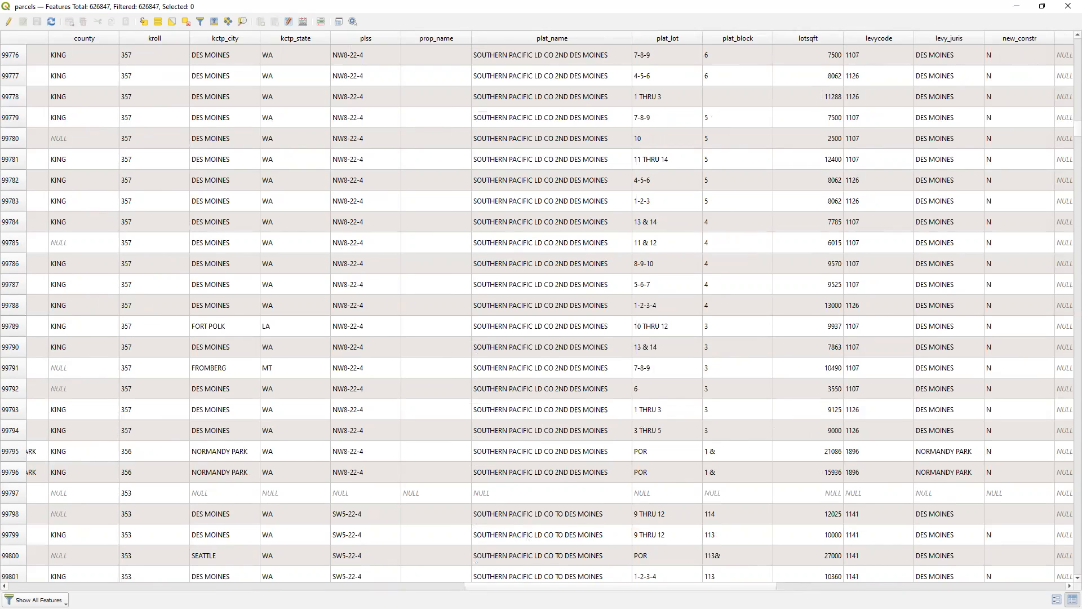
{"action": "scroll", "coordinate": [726, 245], "scroll_direction": "right", "scroll_amount": 10}
{"action": "scroll", "coordinate": [726, 245], "scroll_direction": "right", "scroll_amount": 3}
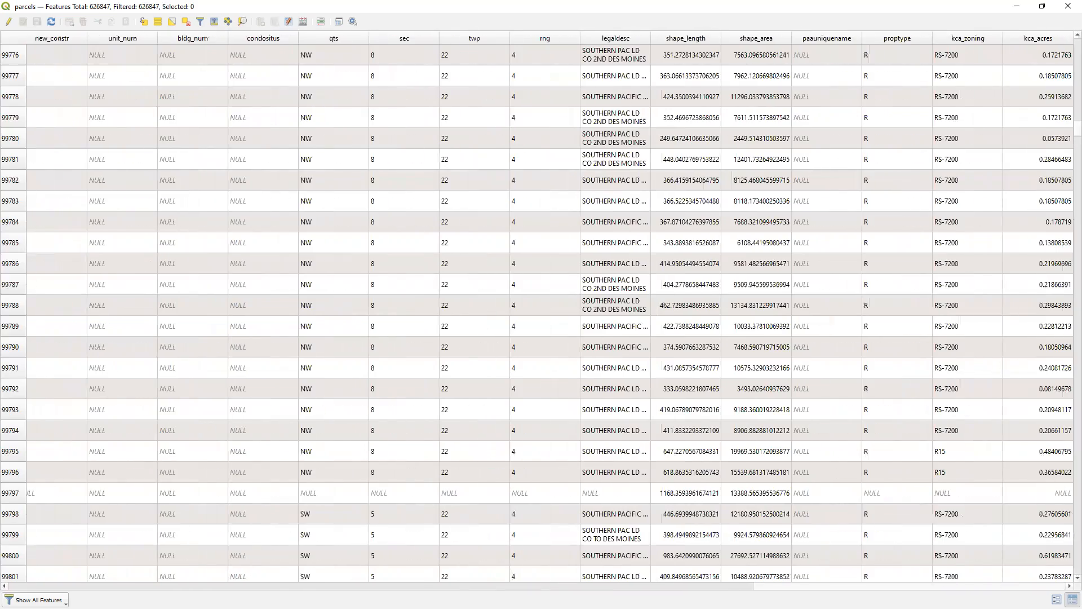
{"action": "scroll", "coordinate": [548, 312], "scroll_direction": "left", "scroll_amount": 8}
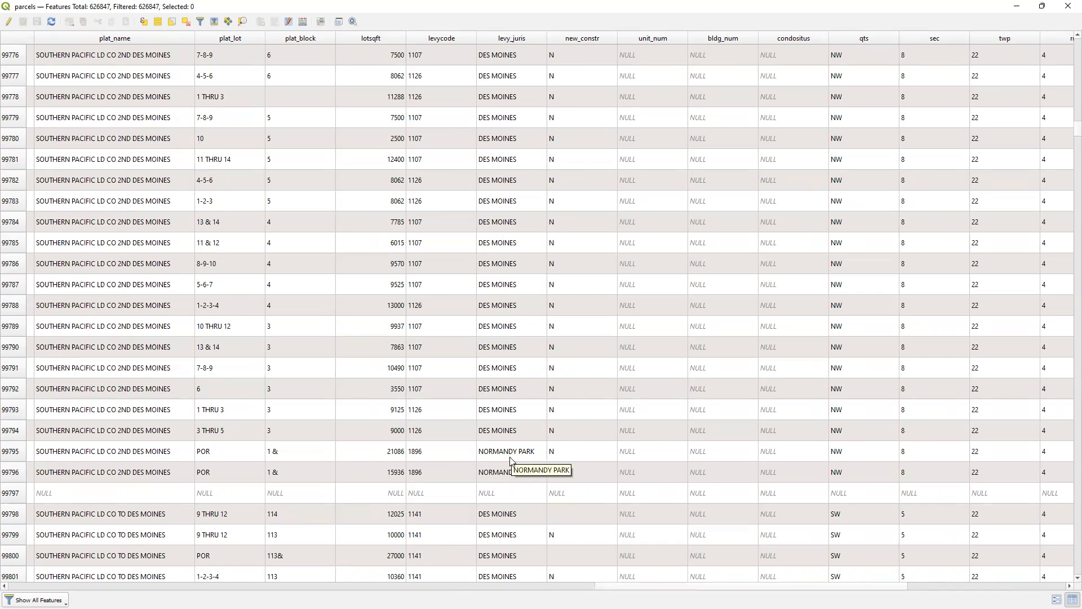
- Compare how lot ranges and block numbers are notated across the Southern Pacific Des Moines plat records, working back toward the higher-numbered blocks
{"action": "scroll", "coordinate": [345, 439], "scroll_direction": "down", "scroll_amount": 8}
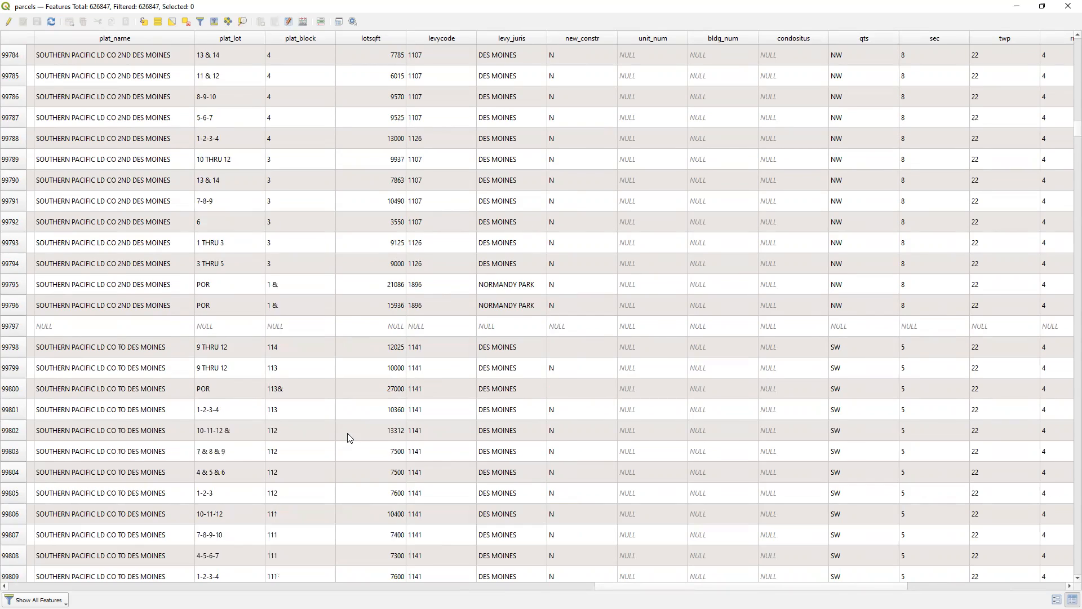
{"action": "scroll", "coordinate": [346, 445], "scroll_direction": "up", "scroll_amount": 11}
{"action": "scroll", "coordinate": [346, 446], "scroll_direction": "up", "scroll_amount": 17}
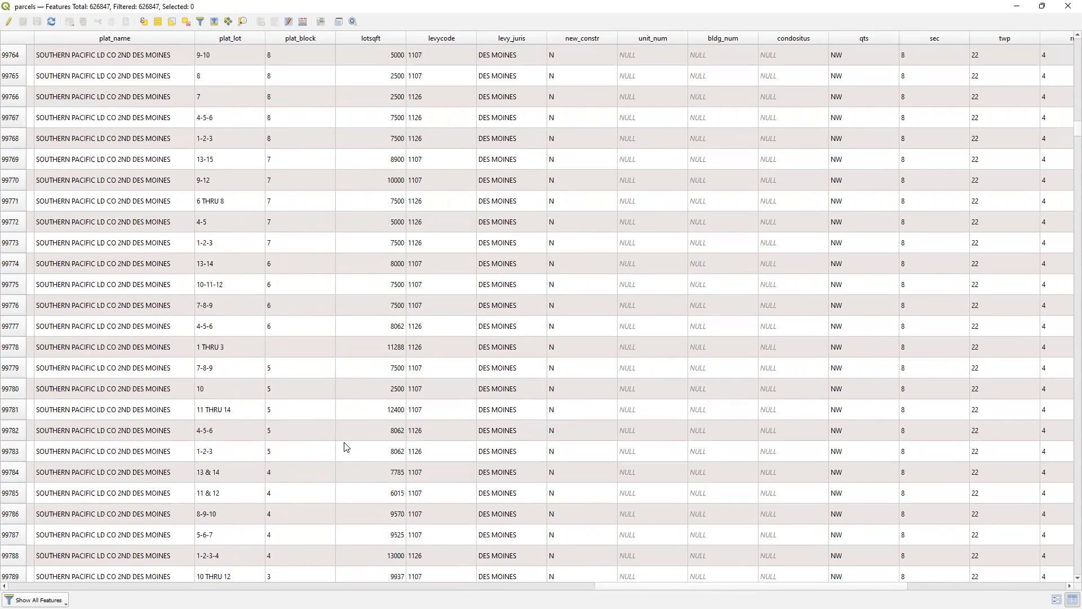
{"action": "scroll", "coordinate": [339, 463], "scroll_direction": "up", "scroll_amount": 20}
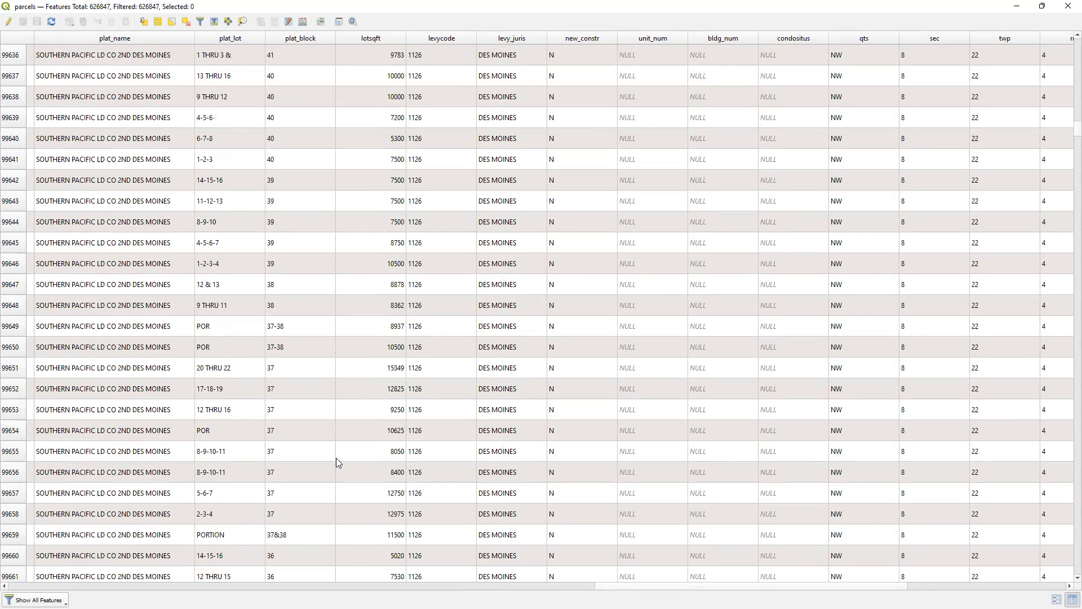
{"action": "scroll", "coordinate": [336, 459], "scroll_direction": "up", "scroll_amount": 16}
{"action": "scroll", "coordinate": [333, 463], "scroll_direction": "up", "scroll_amount": 20}
{"action": "scroll", "coordinate": [319, 449], "scroll_direction": "up", "scroll_amount": 20}
{"action": "scroll", "coordinate": [310, 459], "scroll_direction": "up", "scroll_amount": 12}
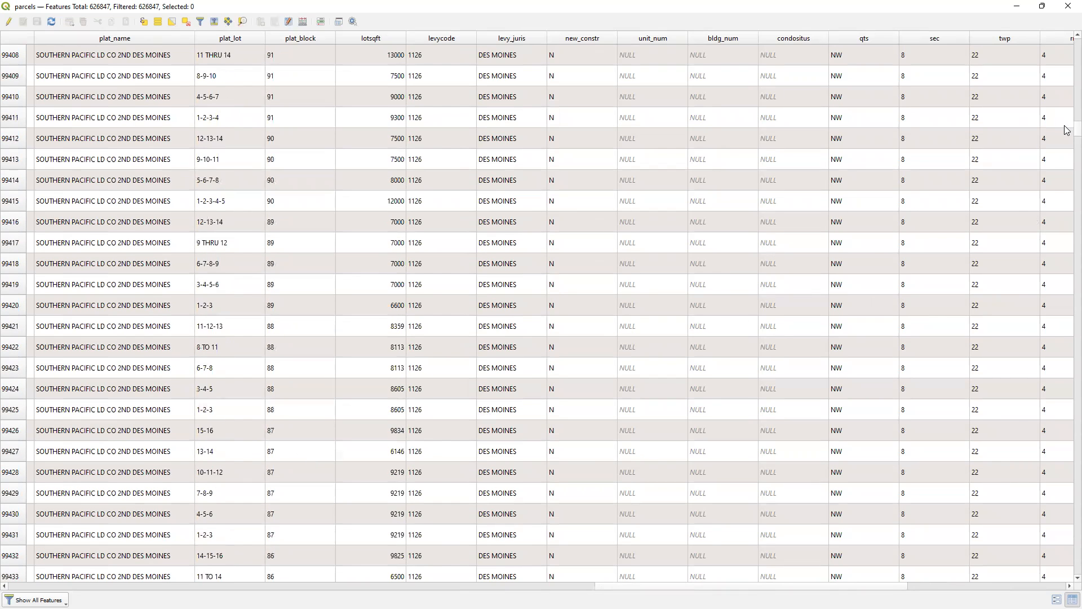
- Examine the plat_name, plat_lot and plat_block values of the Issaquah Highlands parcels, including tracts and divisions, and close the parcels table
{"action": "left_click_drag", "start_coordinate": [1067, 129], "coordinate": [1067, 22]}
{"action": "left_click_drag", "start_coordinate": [1077, 42], "coordinate": [1066, 305]}
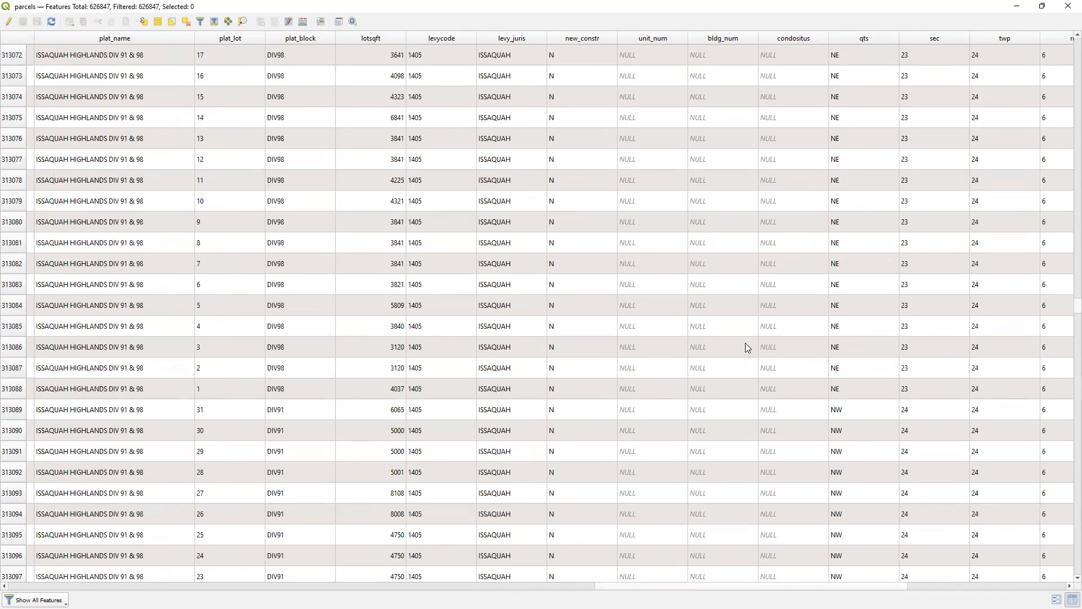
{"action": "scroll", "coordinate": [523, 378], "scroll_direction": "down", "scroll_amount": 4}
{"action": "scroll", "coordinate": [523, 378], "scroll_direction": "up", "scroll_amount": 5}
{"action": "scroll", "coordinate": [519, 387], "scroll_direction": "down", "scroll_amount": 4}
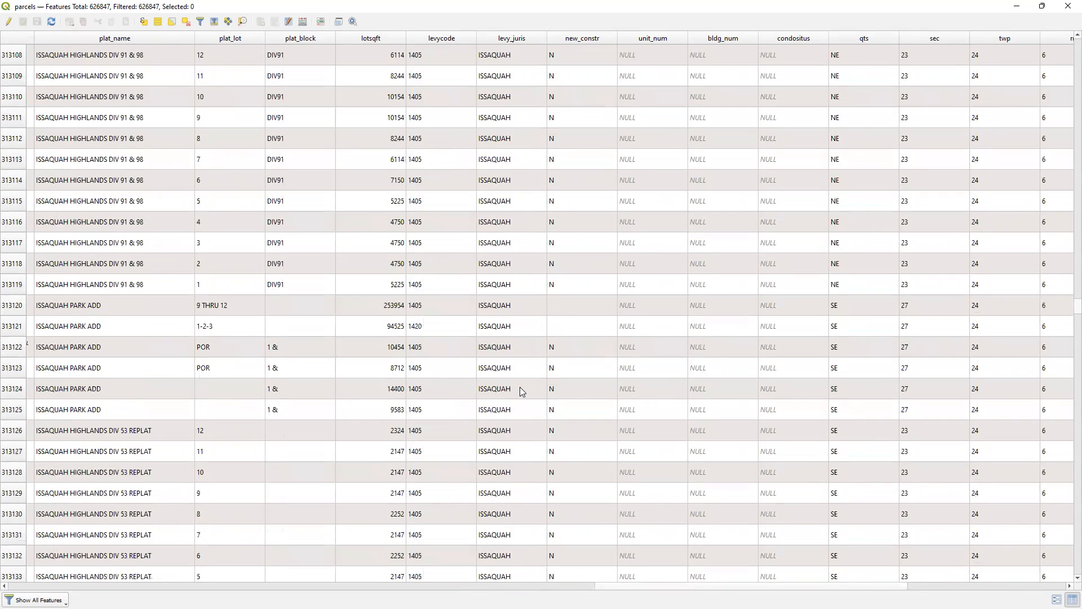
{"action": "scroll", "coordinate": [512, 381], "scroll_direction": "down", "scroll_amount": 20}
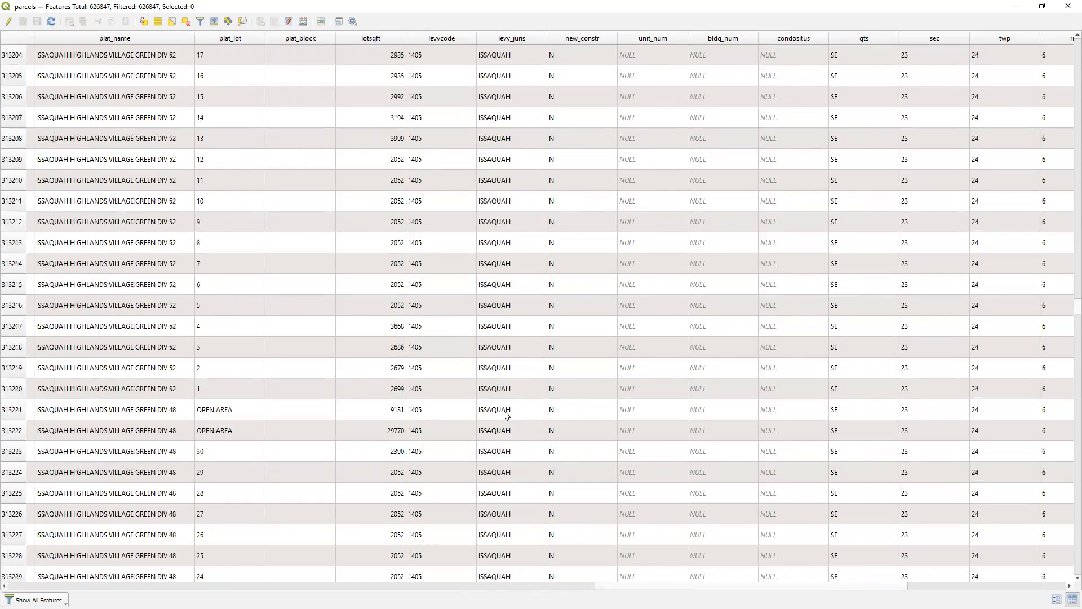
{"action": "scroll", "coordinate": [493, 422], "scroll_direction": "down", "scroll_amount": 20}
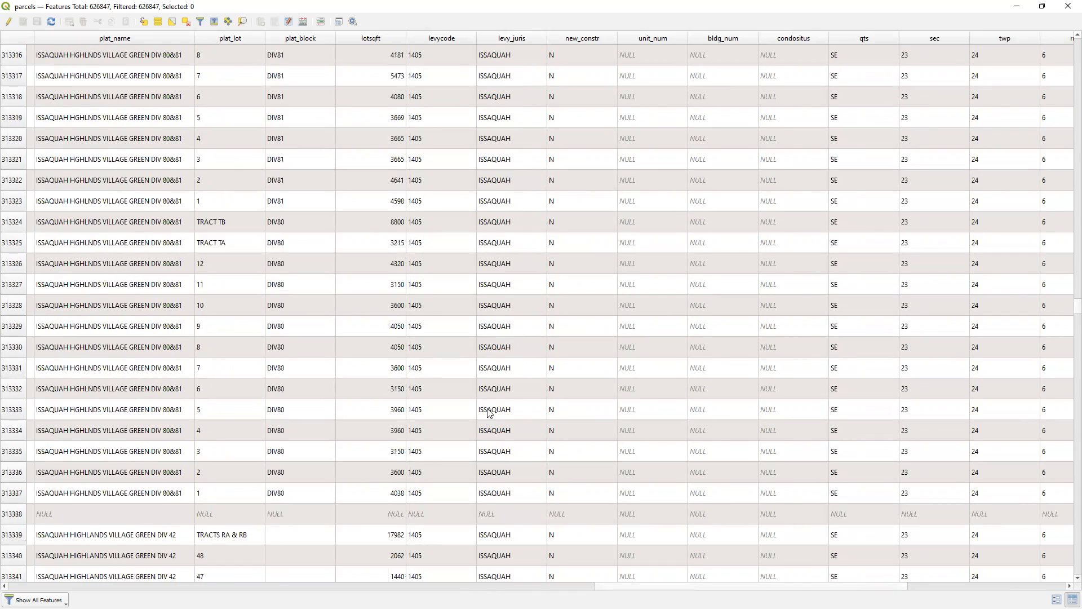
{"action": "scroll", "coordinate": [489, 417], "scroll_direction": "down", "scroll_amount": 20}
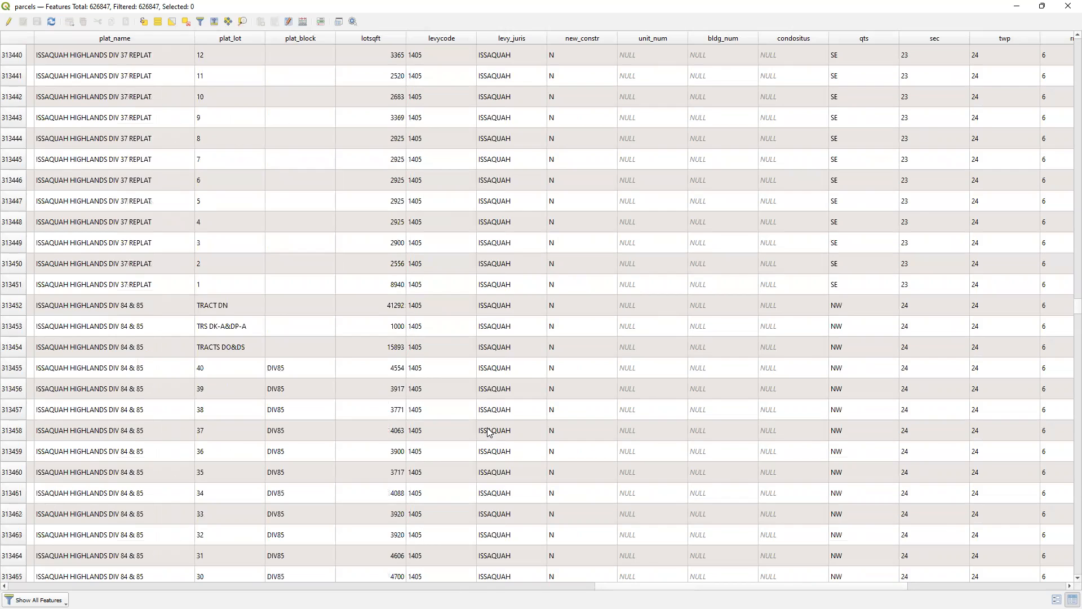
{"action": "scroll", "coordinate": [489, 424], "scroll_direction": "down", "scroll_amount": 20}
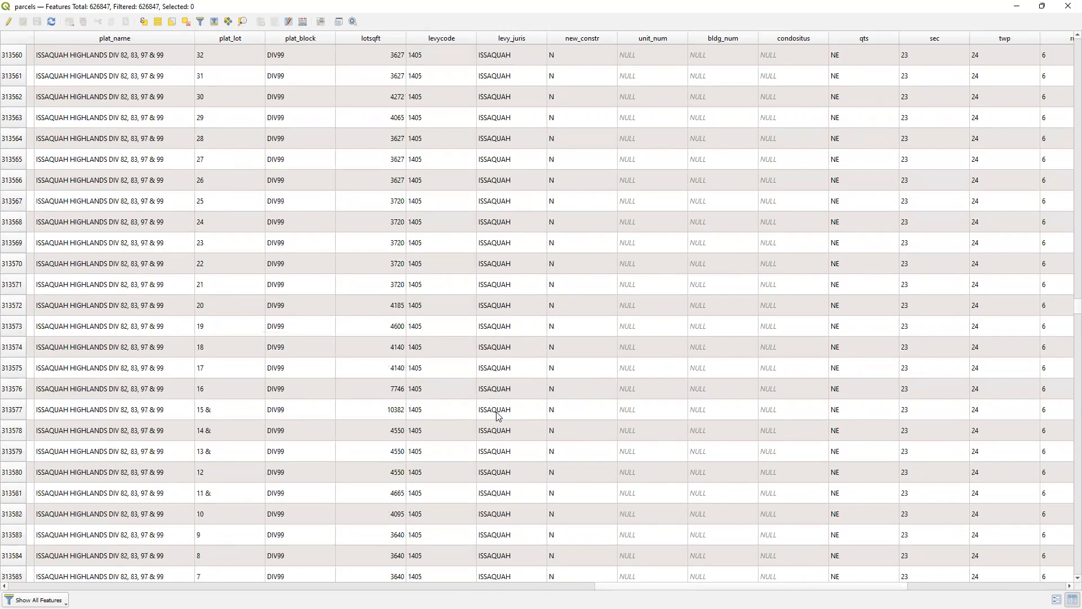
{"action": "scroll", "coordinate": [494, 423], "scroll_direction": "down", "scroll_amount": 20}
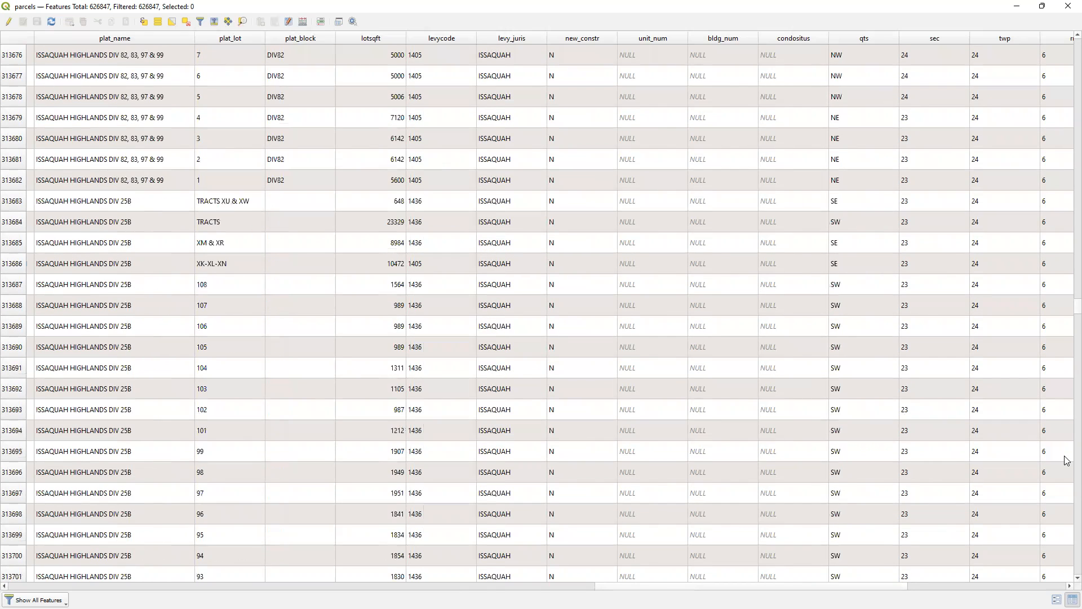
{"action": "scroll", "coordinate": [1066, 461], "scroll_direction": "down", "scroll_amount": 20}
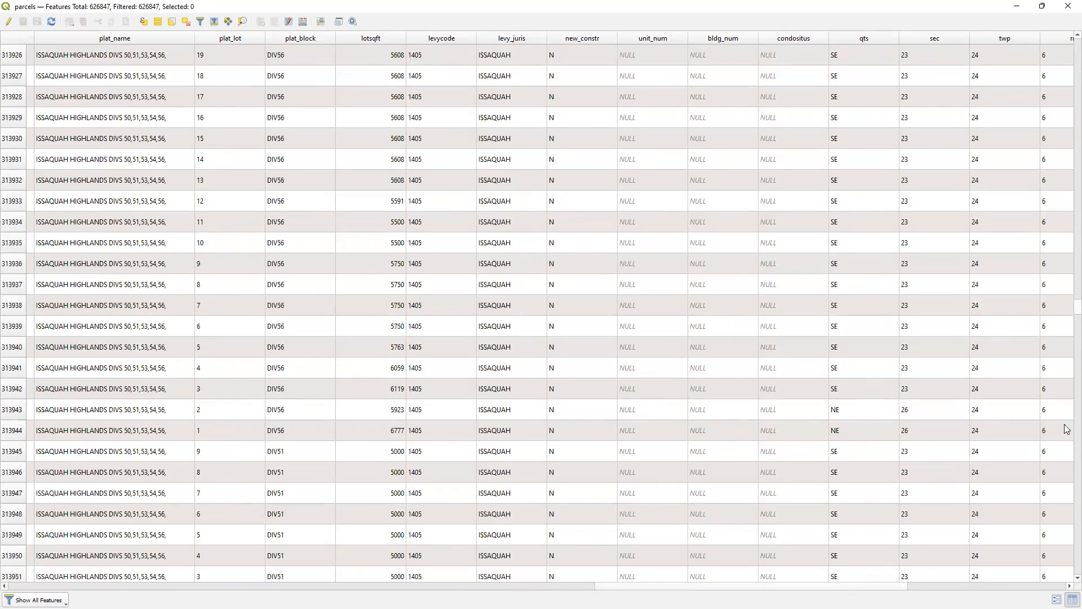
{"action": "left_click_drag", "start_coordinate": [1077, 307], "coordinate": [1046, 189]}
{"action": "left_click", "coordinate": [1068, 7]}
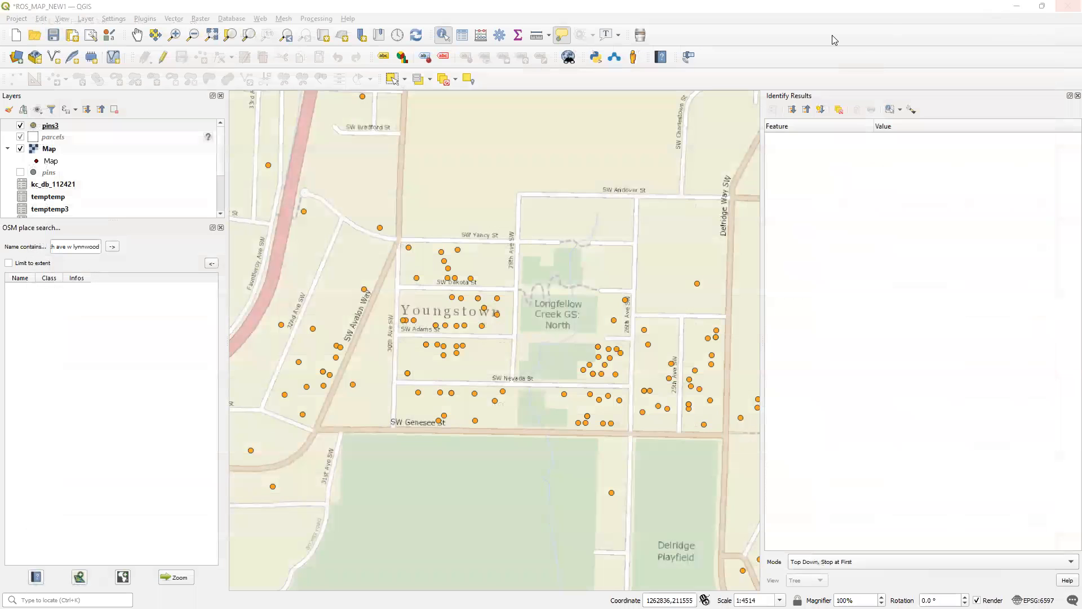
{"action": "left_click", "coordinate": [172, 18]}
{"action": "mouse_move", "coordinate": [182, 20]}
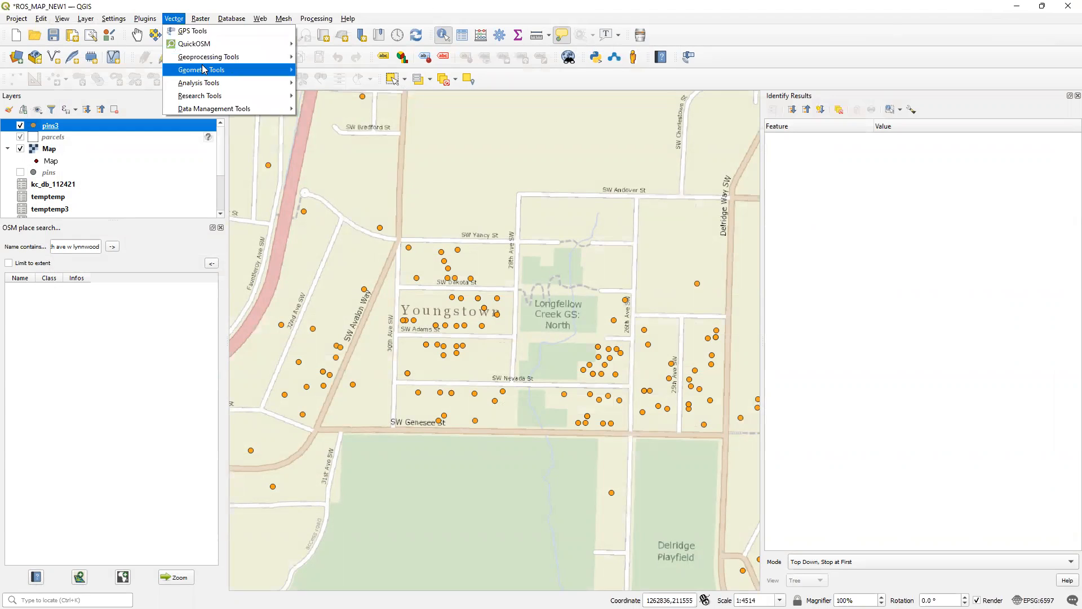
{"action": "mouse_move", "coordinate": [204, 69]}
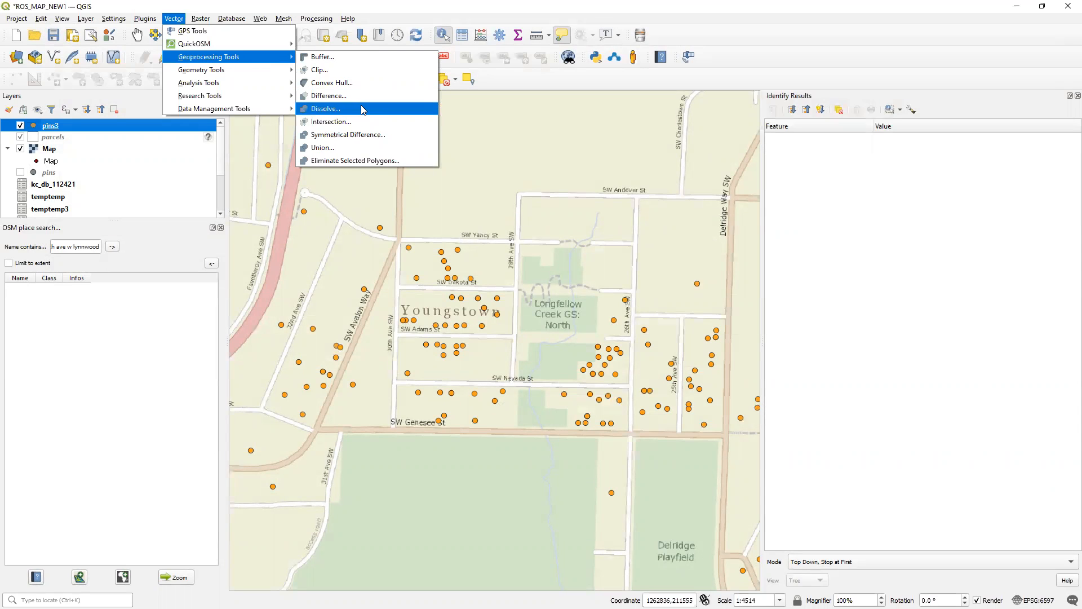
{"action": "left_click", "coordinate": [362, 109]}
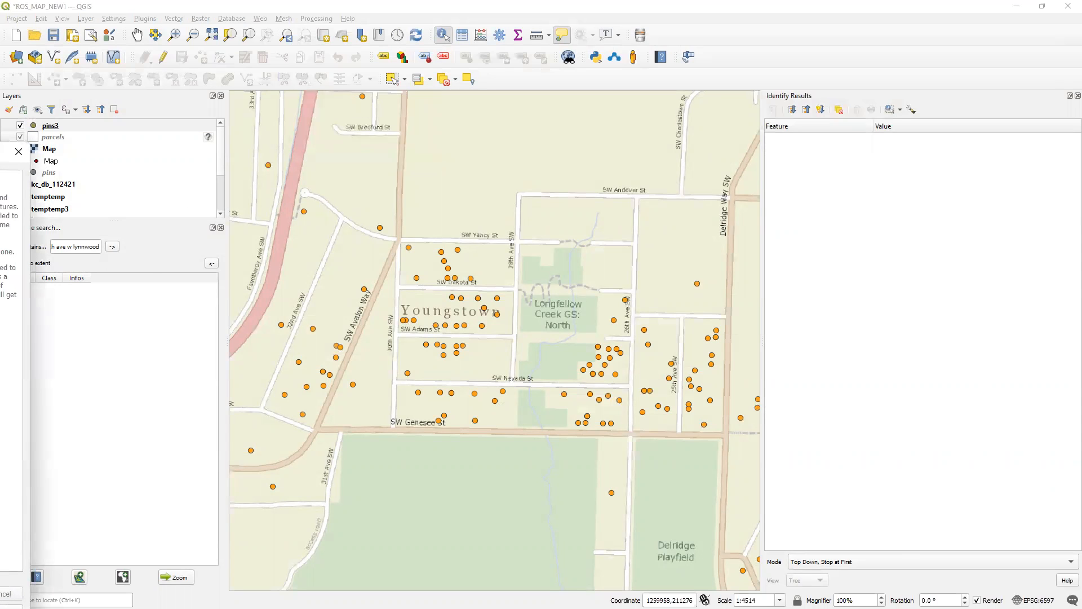
{"action": "left_click", "coordinate": [367, 205]}
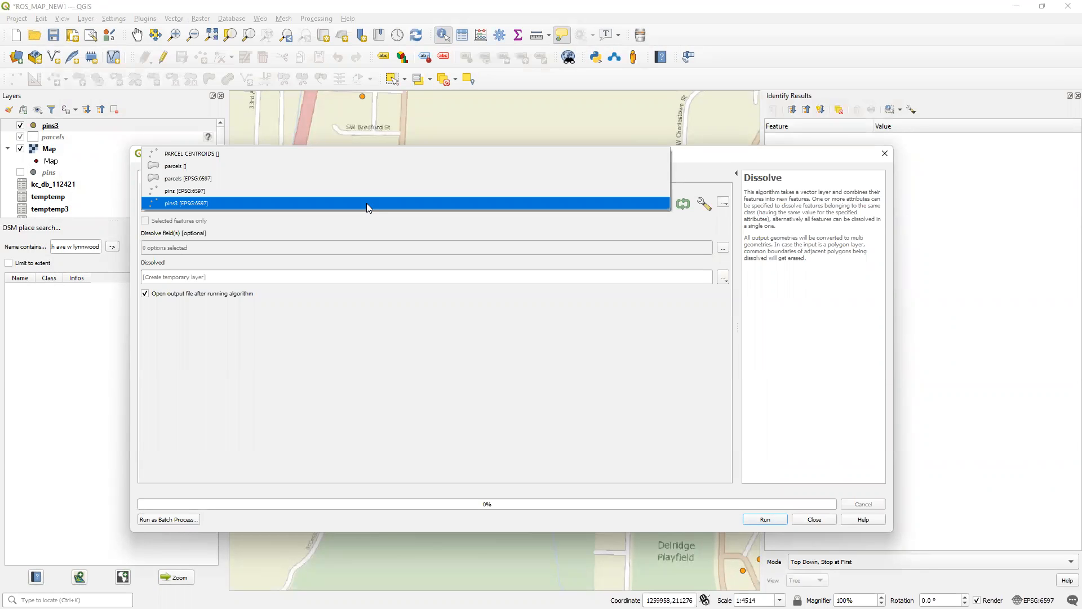
{"action": "left_click", "coordinate": [361, 191]}
{"action": "key", "text": "Escape"}
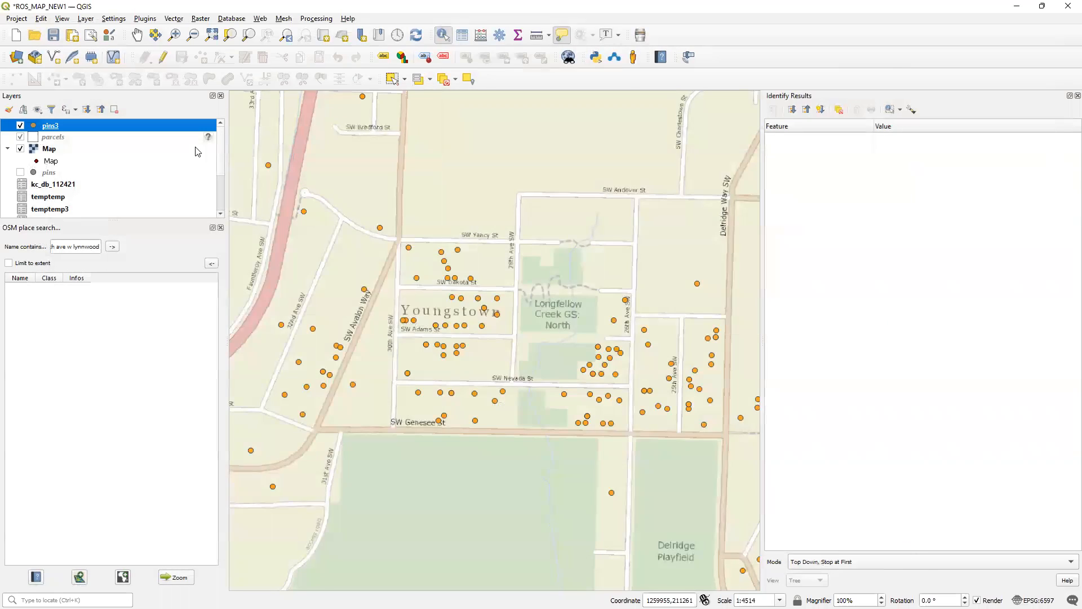
- Remove the parcels layer listed directly below pins3 from the project
{"action": "scroll", "coordinate": [222, 199], "scroll_direction": "down", "scroll_amount": 2}
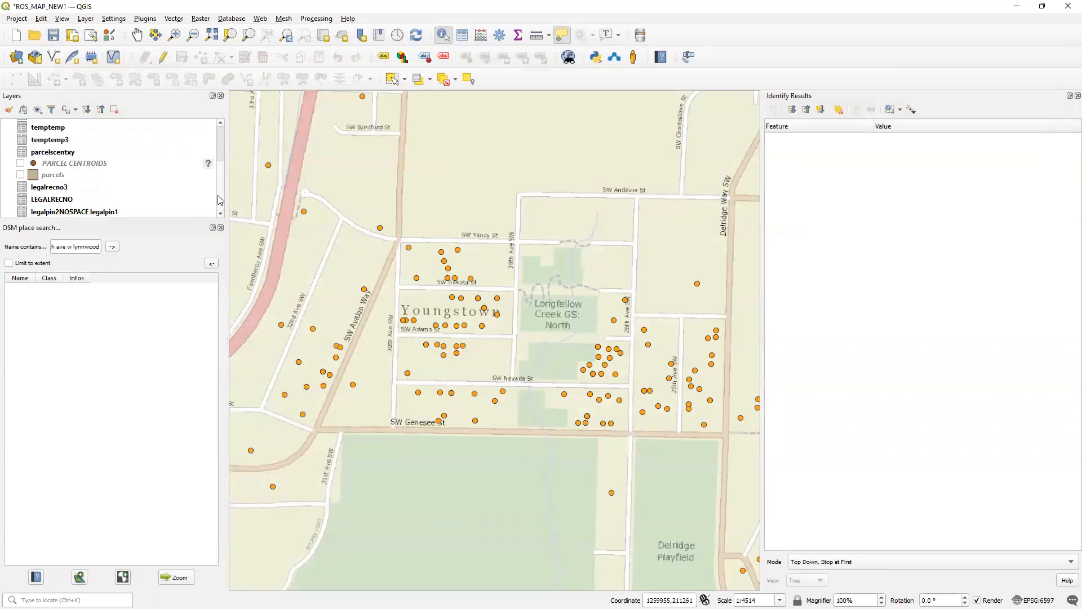
{"action": "scroll", "coordinate": [221, 191], "scroll_direction": "up", "scroll_amount": 1}
{"action": "scroll", "coordinate": [221, 180], "scroll_direction": "up", "scroll_amount": 4}
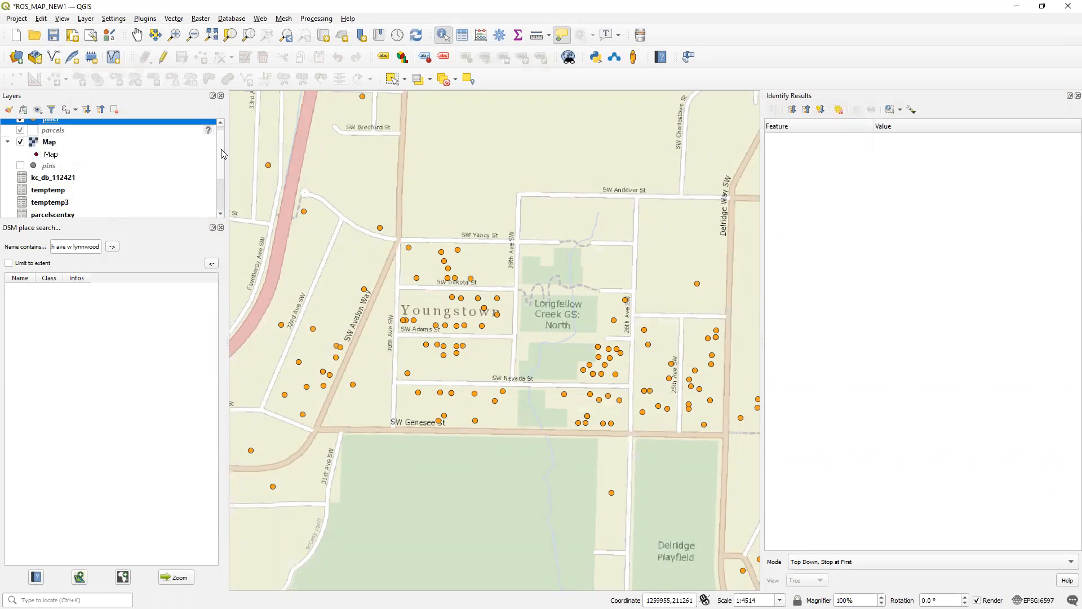
{"action": "left_click", "coordinate": [54, 142]}
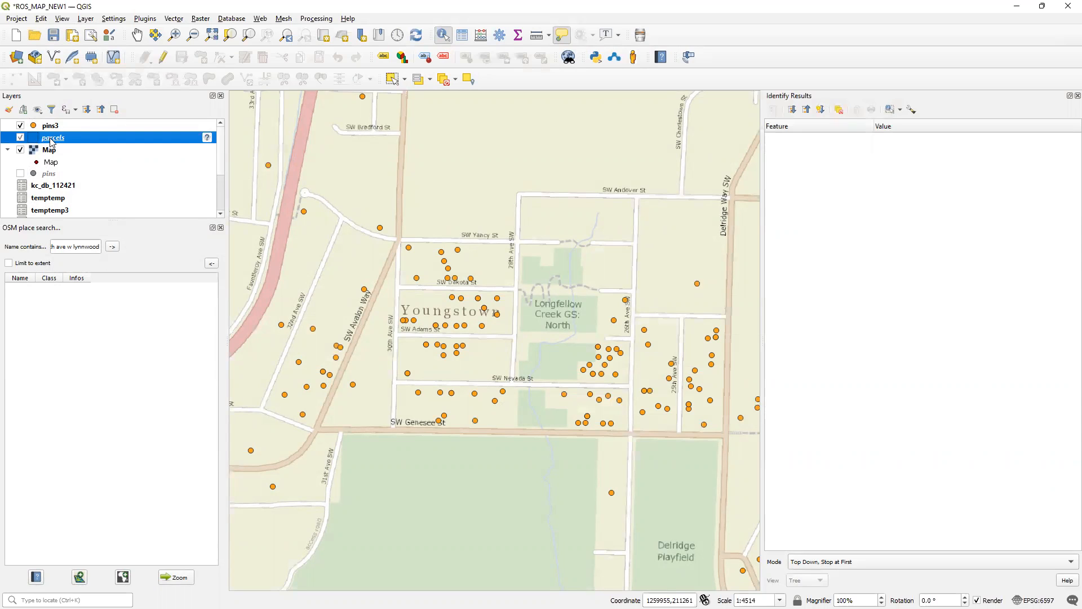
{"action": "right_click", "coordinate": [56, 137]}
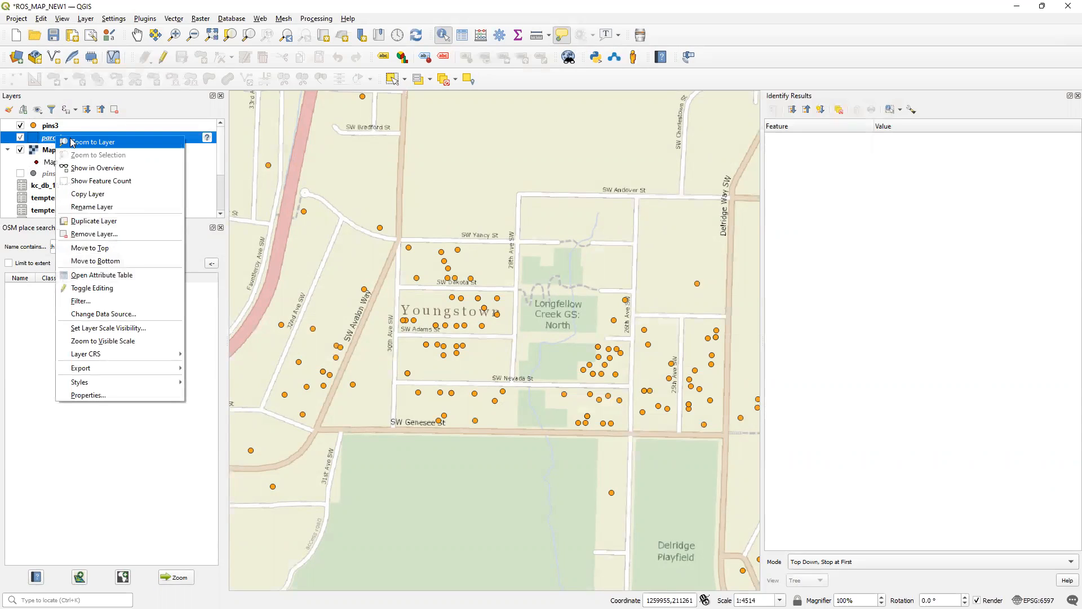
{"action": "left_click", "coordinate": [93, 233]}
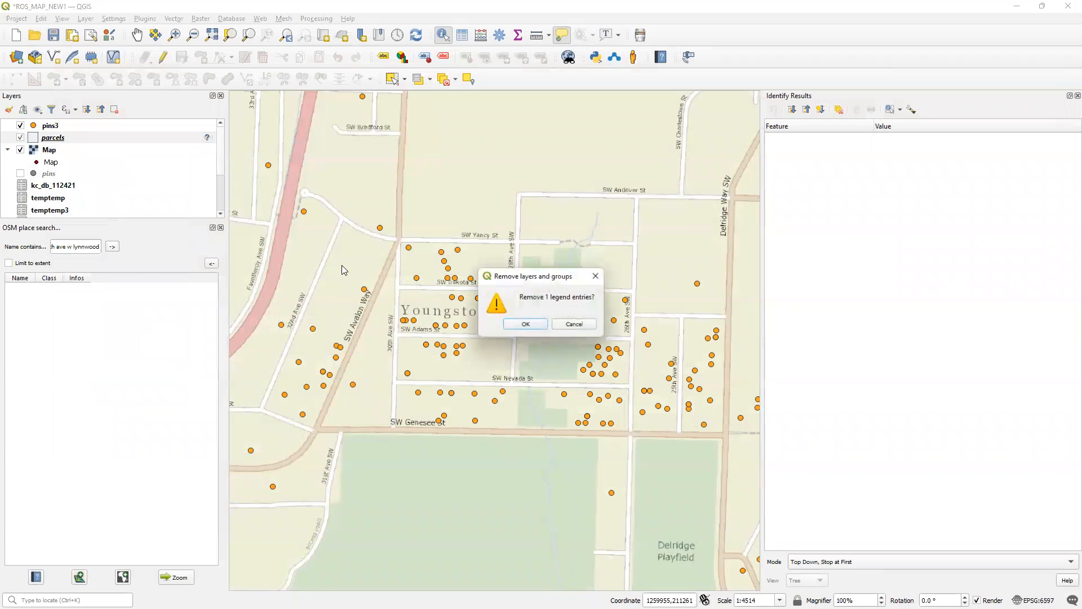
{"action": "left_click", "coordinate": [525, 325]}
- Start a Dissolve geoprocessing operation with the remaining parcels layer as its input layer
{"action": "scroll", "coordinate": [188, 192], "scroll_direction": "down", "scroll_amount": 2}
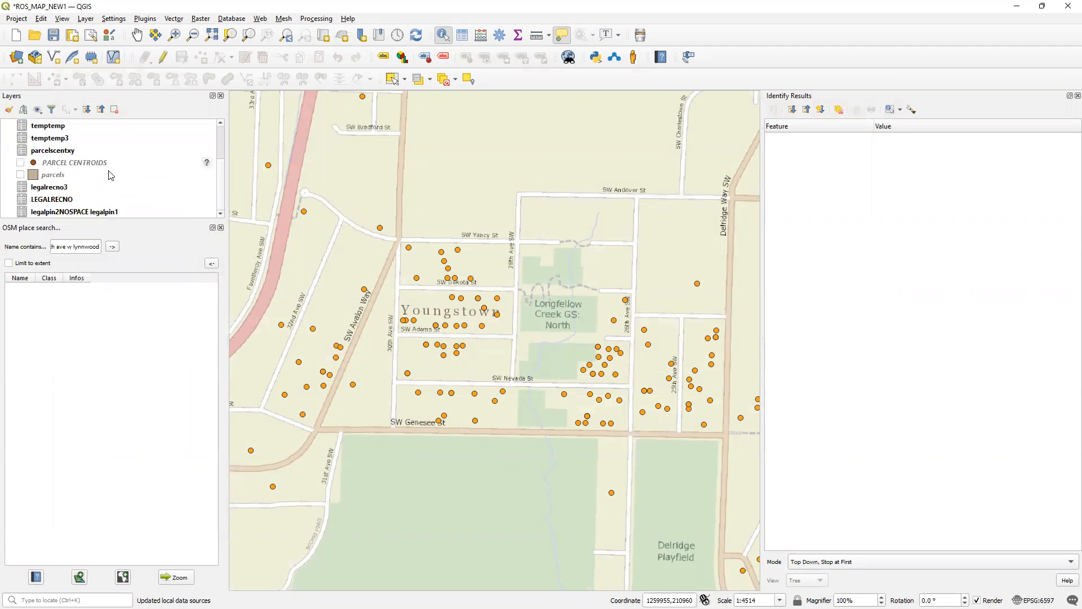
{"action": "left_click", "coordinate": [69, 175]}
{"action": "left_click", "coordinate": [199, 18]}
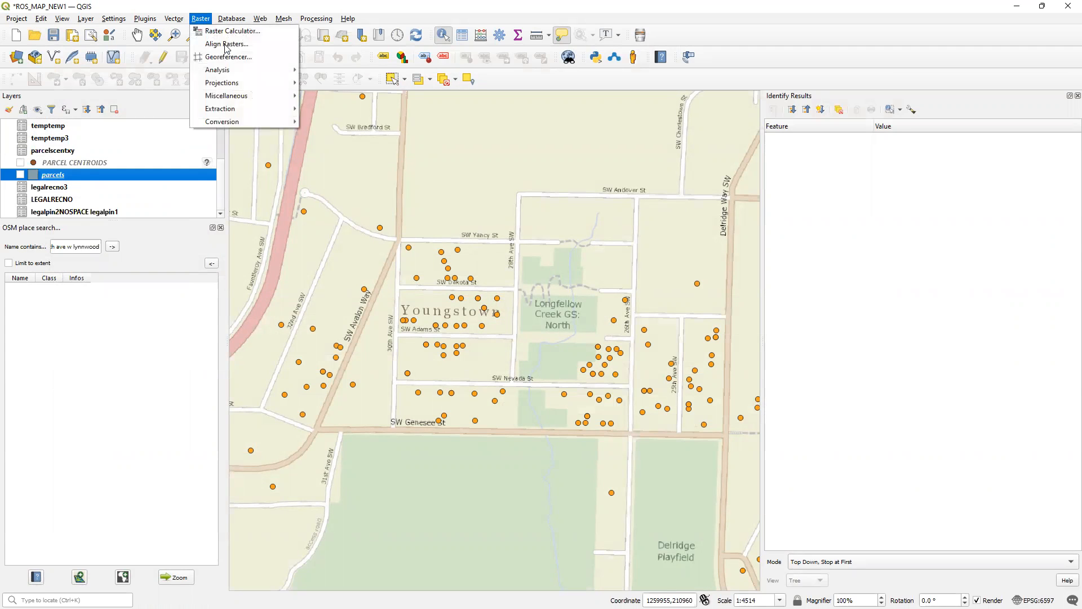
{"action": "mouse_move", "coordinate": [181, 21]}
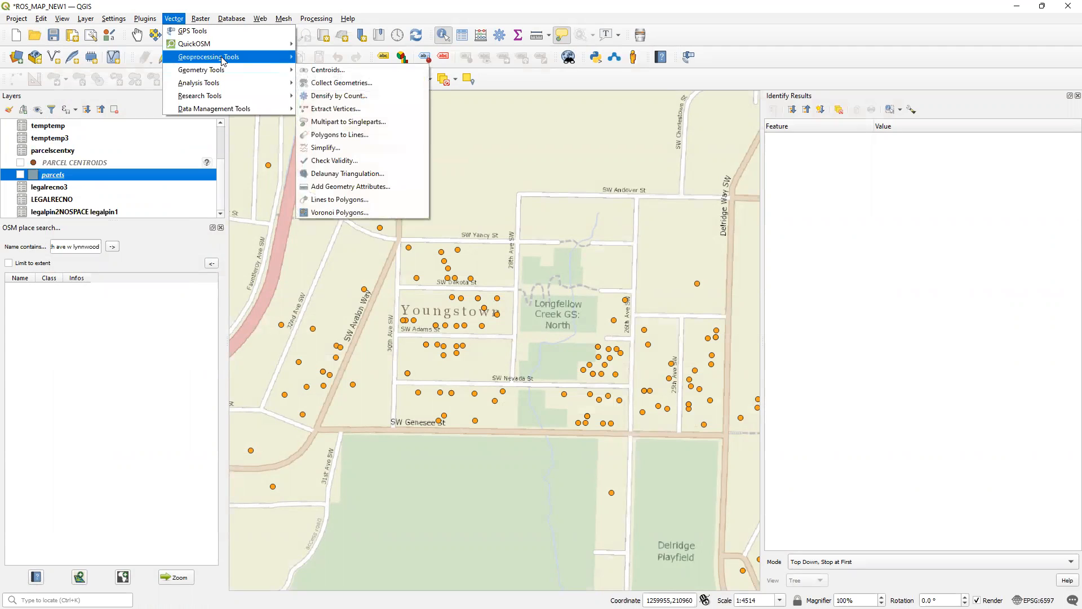
{"action": "mouse_move", "coordinate": [223, 57]}
{"action": "left_click", "coordinate": [358, 109]}
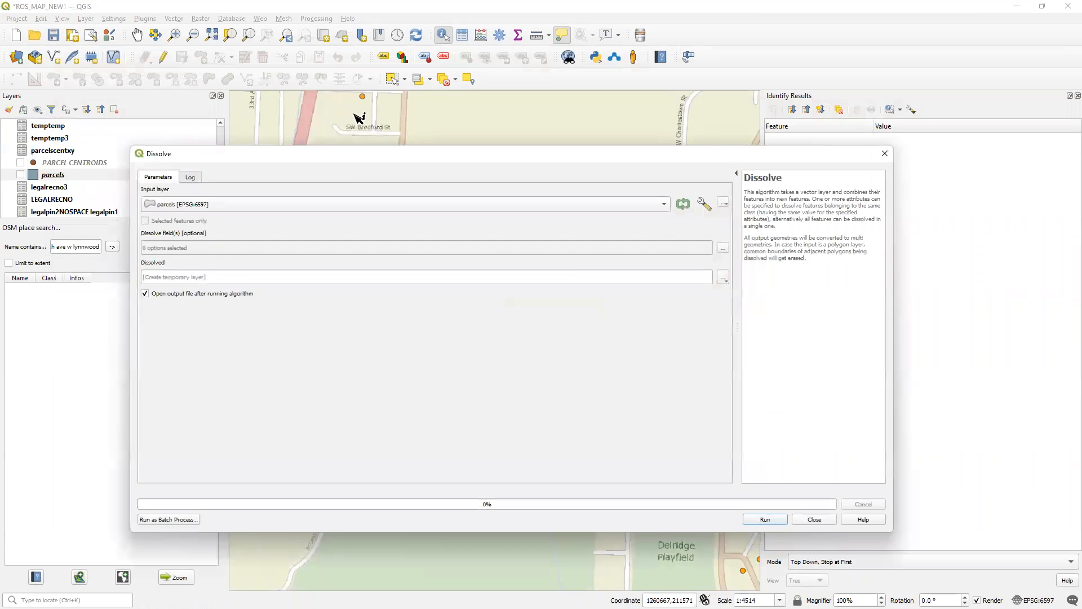
{"action": "left_click", "coordinate": [360, 202]}
{"action": "left_click", "coordinate": [361, 204]}
- Choose plat_name and plat_block as the dissolve fields and check the selection
{"action": "left_click", "coordinate": [724, 248]}
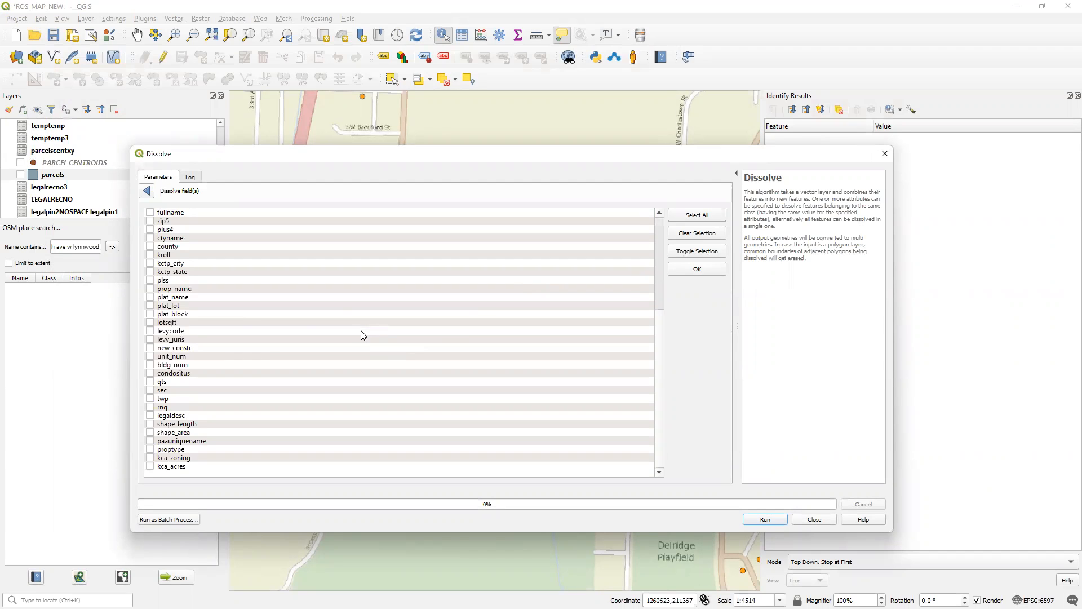
{"action": "left_click", "coordinate": [150, 314]}
{"action": "left_click", "coordinate": [148, 191]}
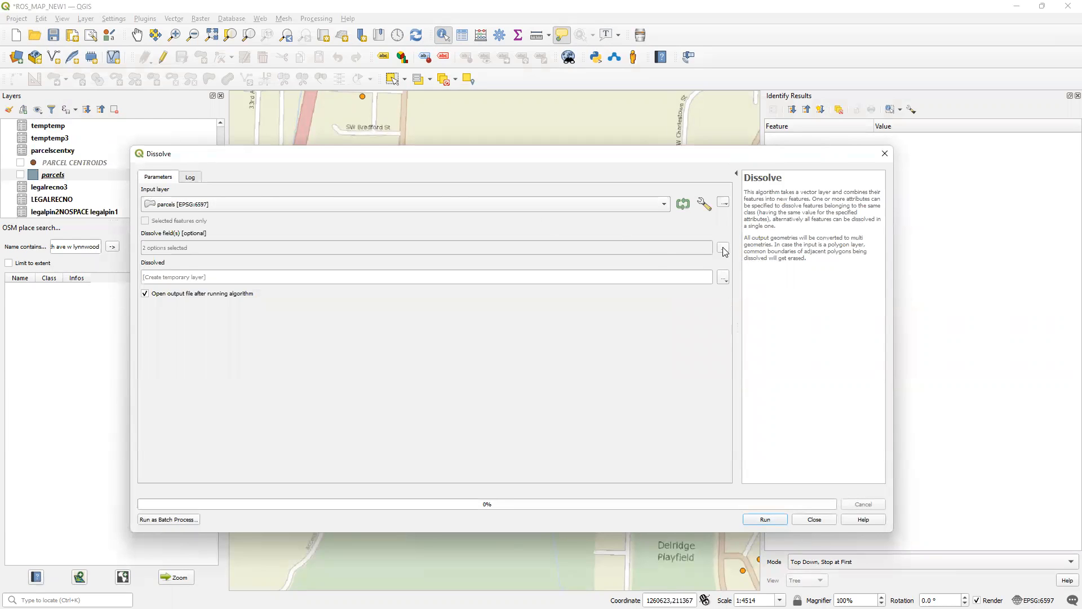
{"action": "left_click", "coordinate": [723, 248]}
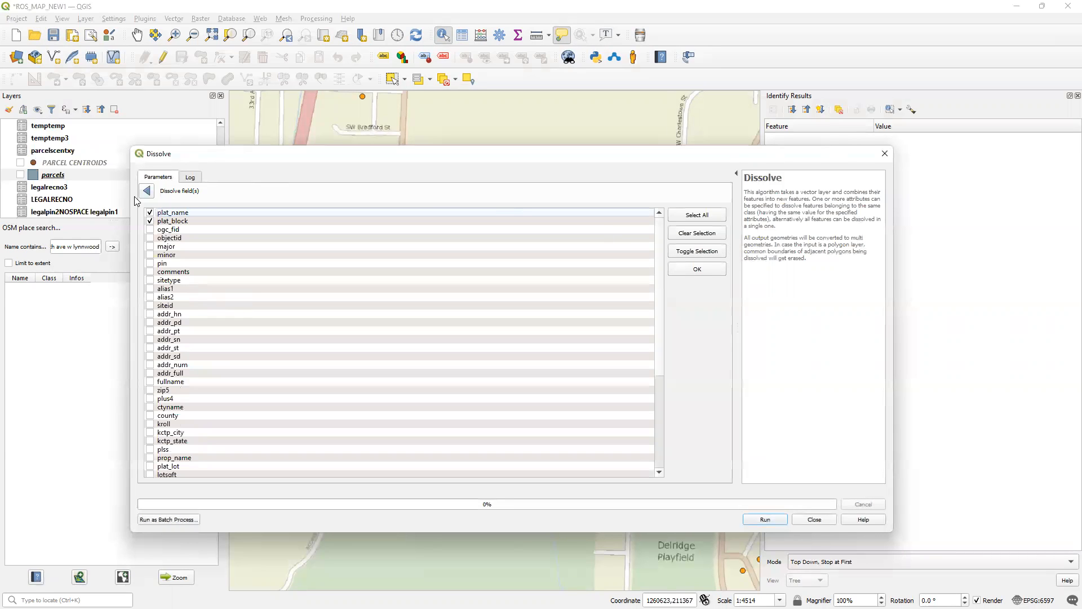
{"action": "left_click", "coordinate": [148, 191]}
- Set the dissolve output to the SQLite file PLAT_BLOCK in the desktop folder KC ROS PIN NEW, and run the dissolve
{"action": "left_click", "coordinate": [722, 277]}
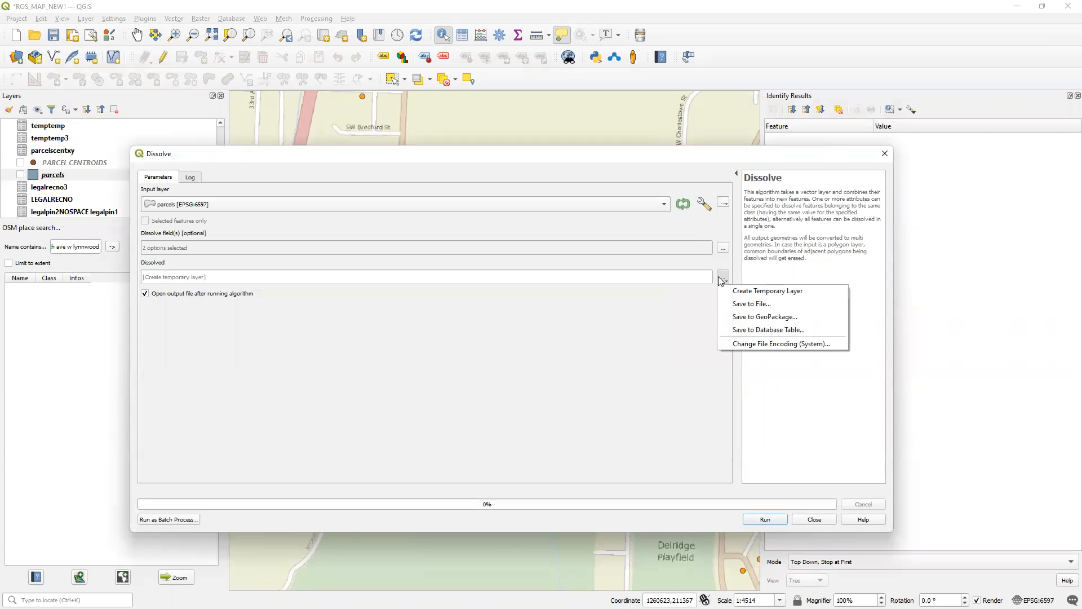
{"action": "left_click", "coordinate": [749, 302]}
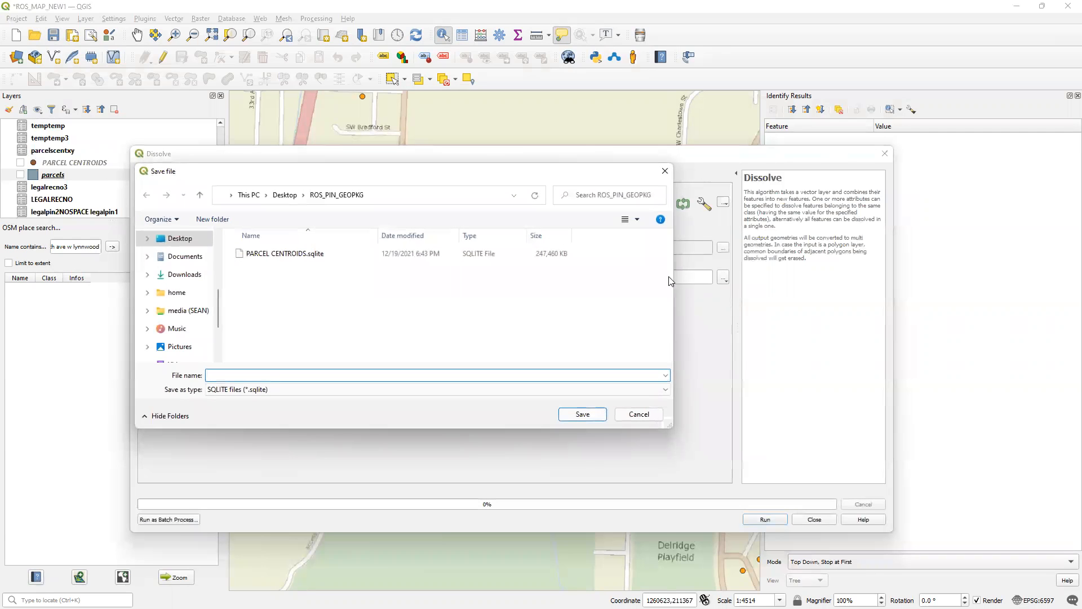
{"action": "left_click", "coordinate": [282, 196]}
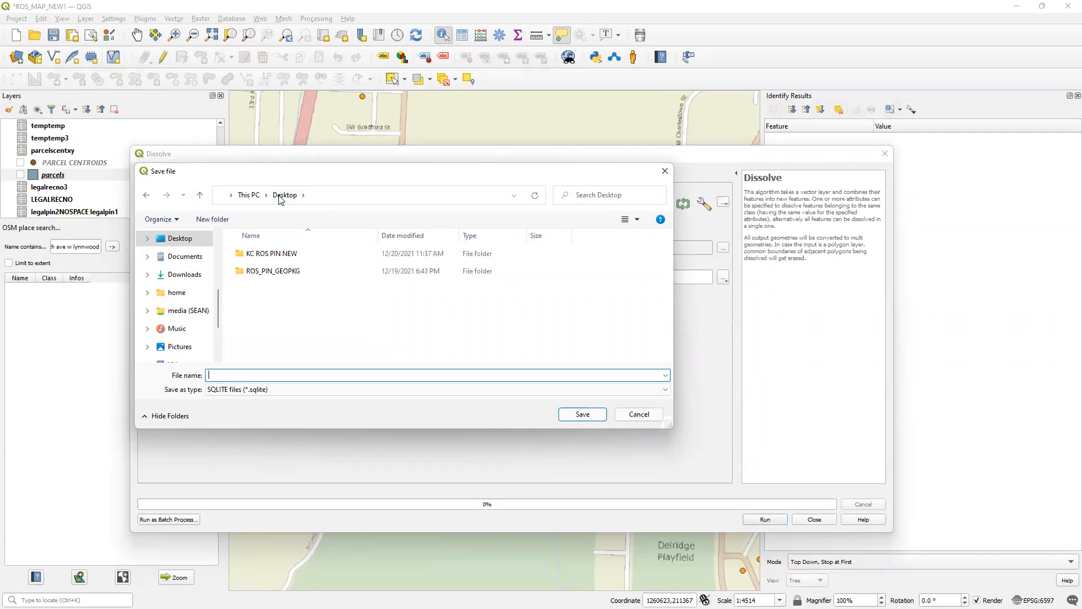
{"action": "double_click", "coordinate": [276, 254]}
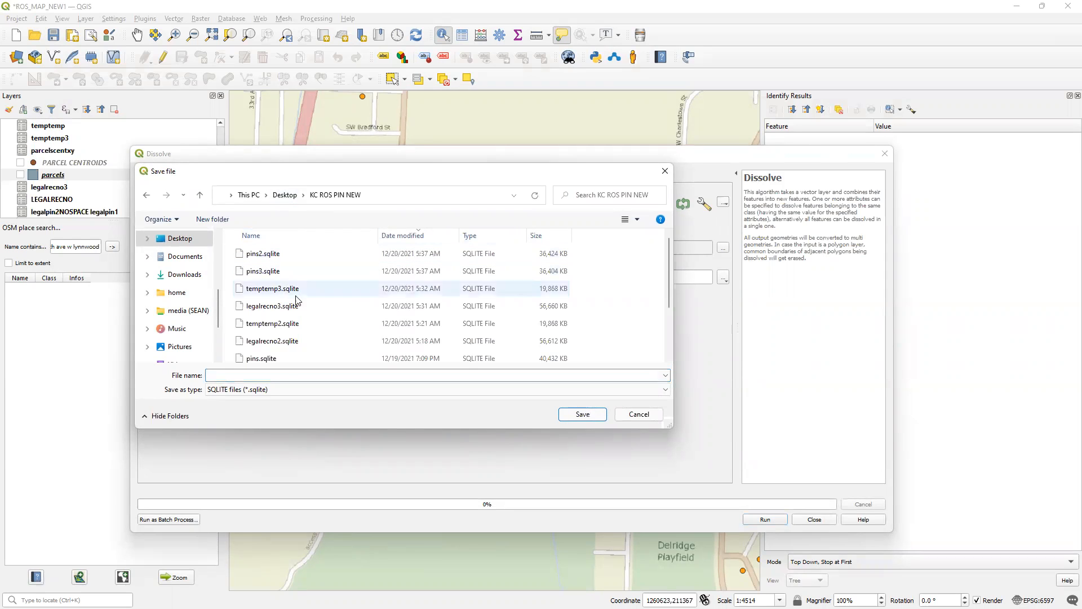
{"action": "left_click", "coordinate": [285, 375]}
{"action": "type", "text": "PLA"}
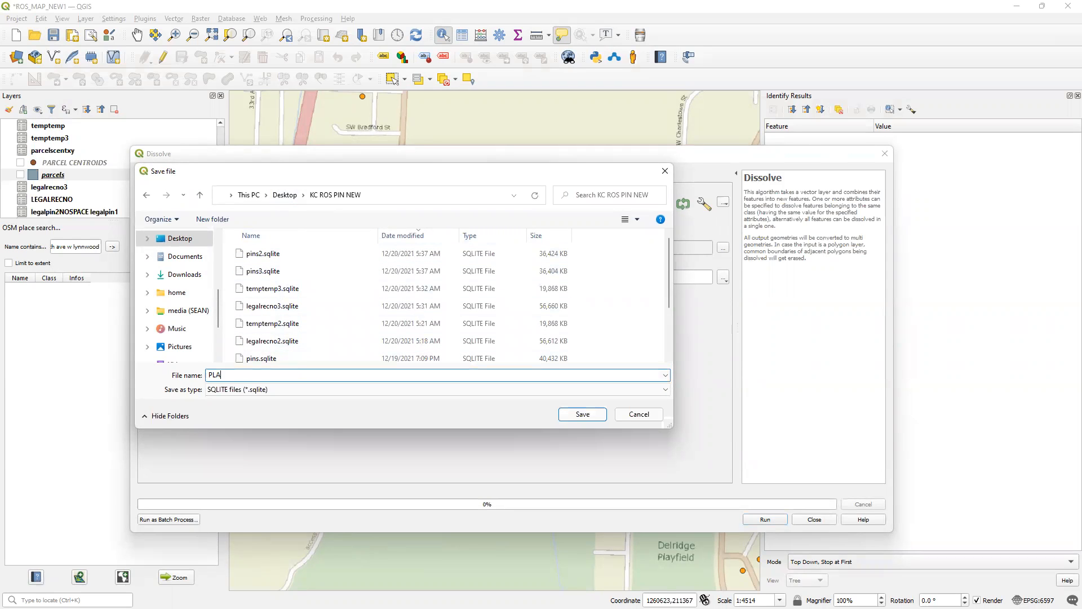
{"action": "type", "text": "T_BLOCK"}
{"action": "left_click", "coordinate": [593, 416]}
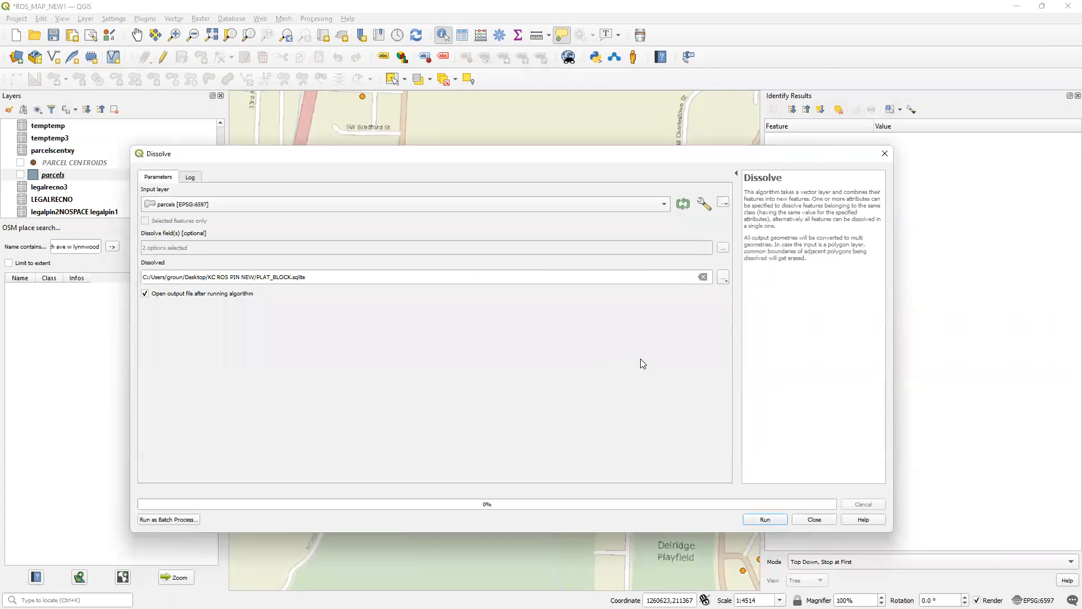
{"action": "left_click", "coordinate": [761, 519]}
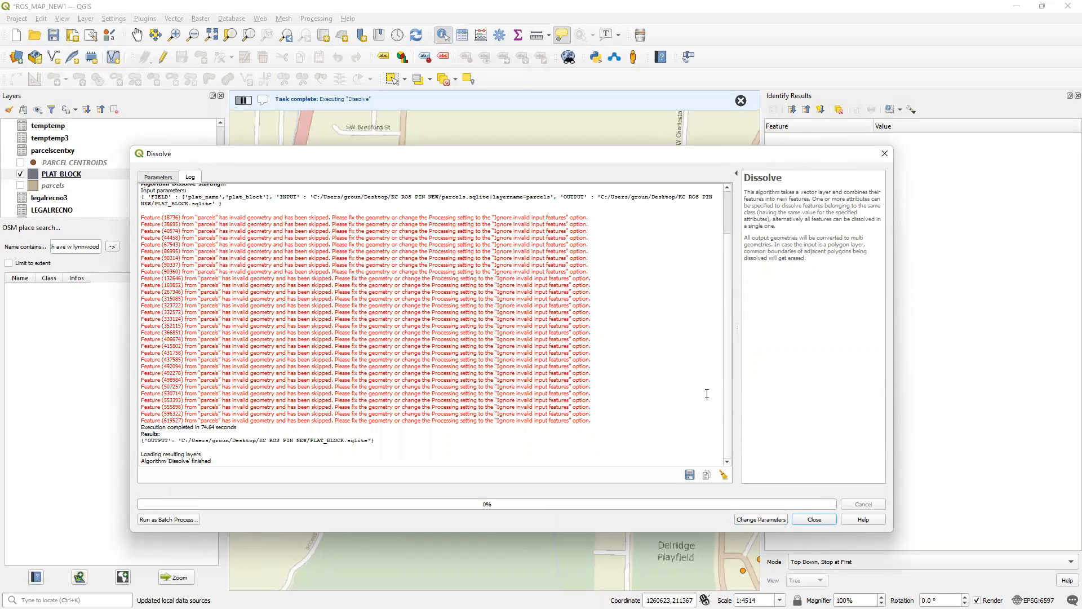
{"action": "left_click", "coordinate": [815, 519]}
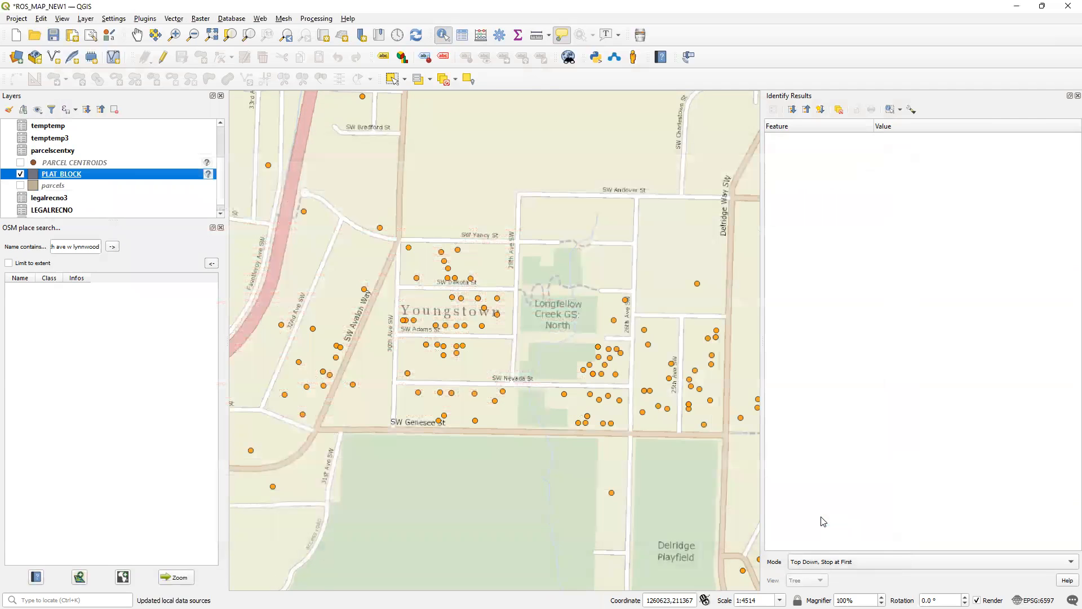
- Move the PLAT_BLOCK layer up the layer order to directly below pins3, above the Map base layer
{"action": "scroll", "coordinate": [447, 347], "scroll_direction": "up", "scroll_amount": 1}
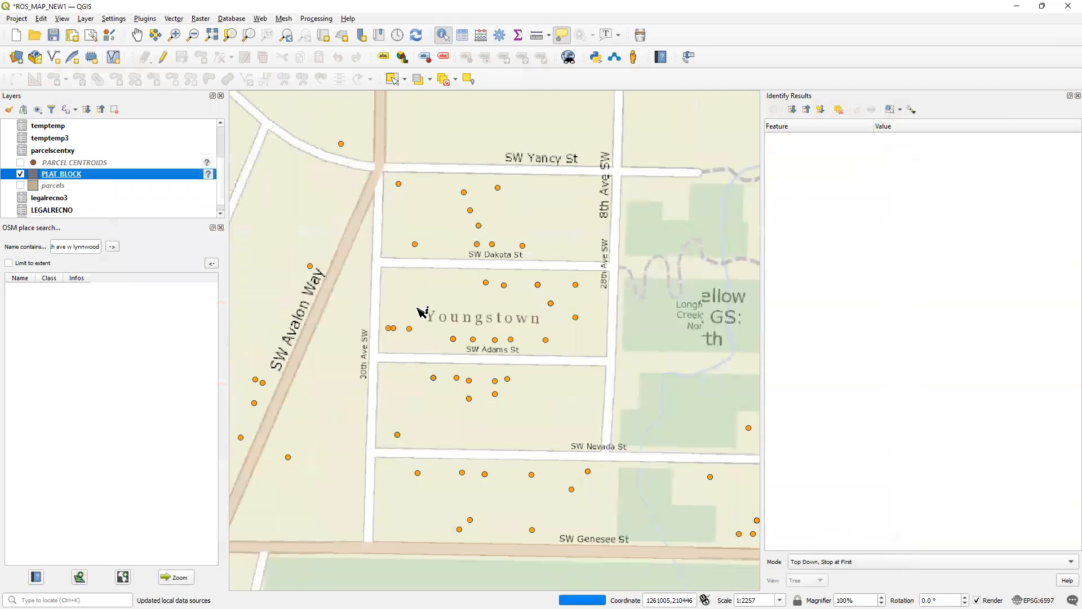
{"action": "scroll", "coordinate": [469, 338], "scroll_direction": "down", "scroll_amount": 2}
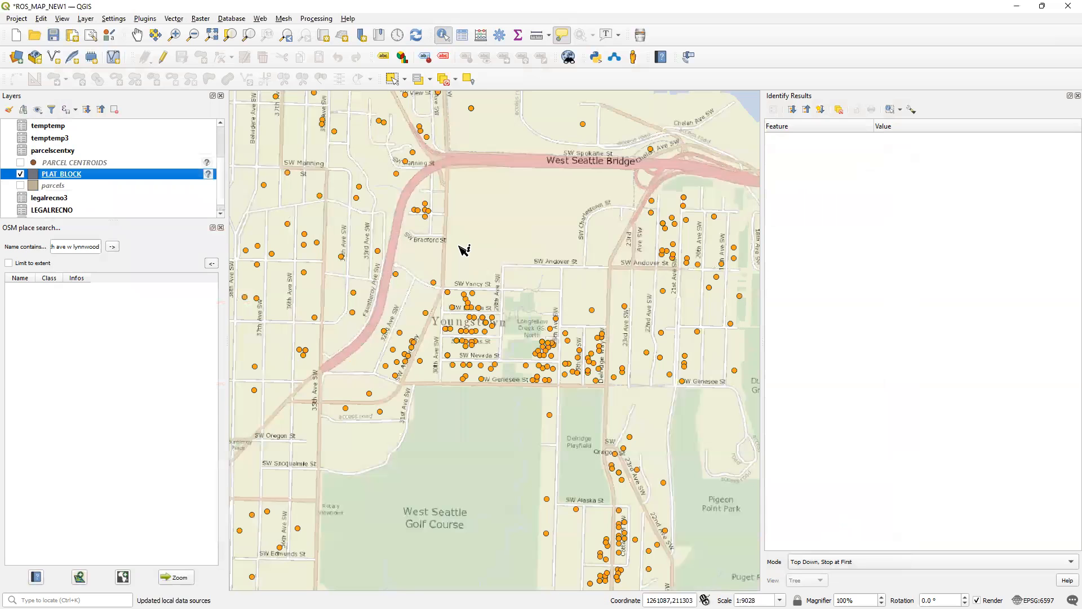
{"action": "left_click_drag", "start_coordinate": [507, 201], "coordinate": [519, 428]}
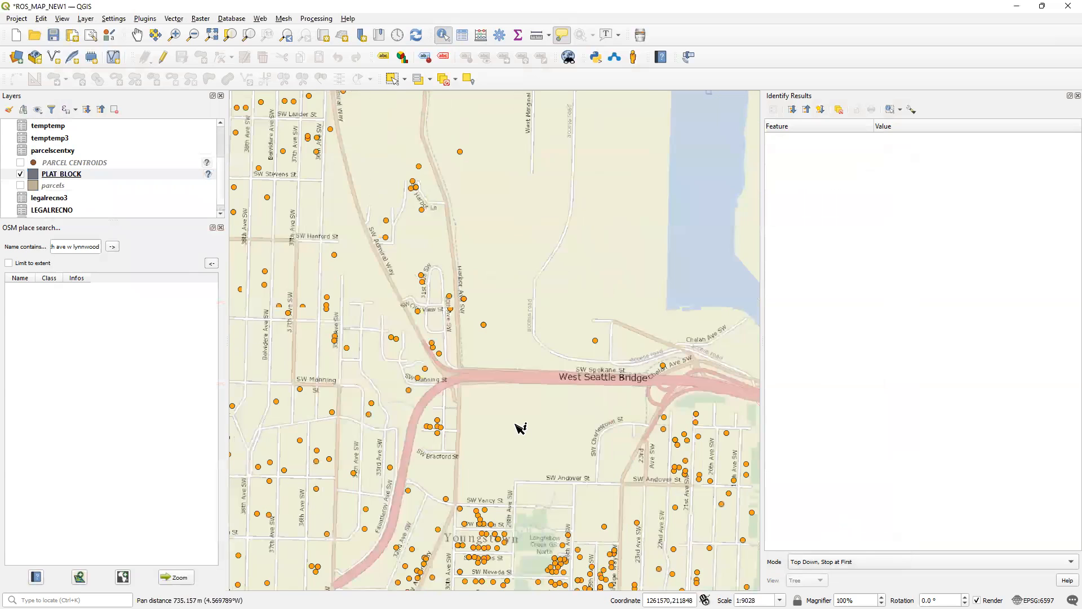
{"action": "scroll", "coordinate": [431, 363], "scroll_direction": "down", "scroll_amount": 1}
{"action": "scroll", "coordinate": [251, 266], "scroll_direction": "up", "scroll_amount": 2}
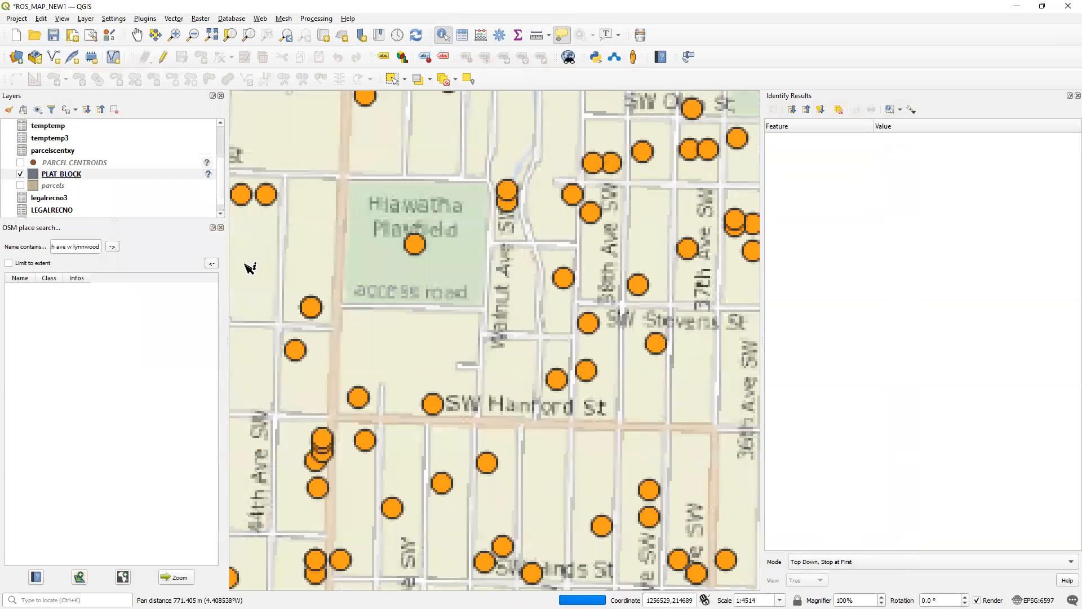
{"action": "mouse_move", "coordinate": [220, 179]}
{"action": "left_mouse_down"}
{"action": "mouse_move", "coordinate": [229, 137]}
{"action": "mouse_move", "coordinate": [222, 168]}
{"action": "left_mouse_up"}
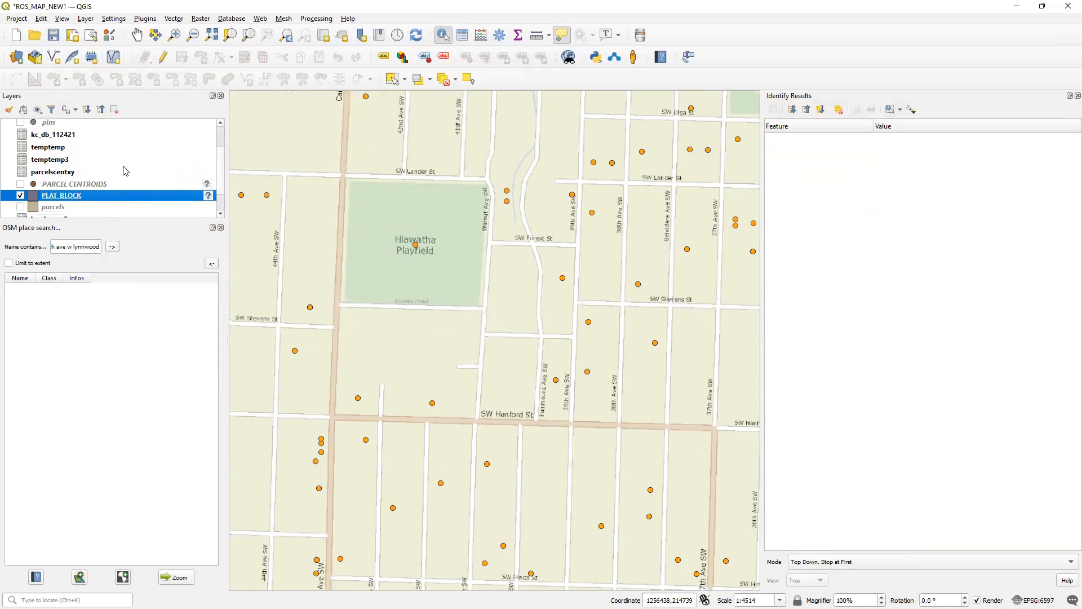
{"action": "left_click_drag", "start_coordinate": [127, 116], "coordinate": [131, 133]}
{"action": "left_click_drag", "start_coordinate": [69, 174], "coordinate": [88, 133]}
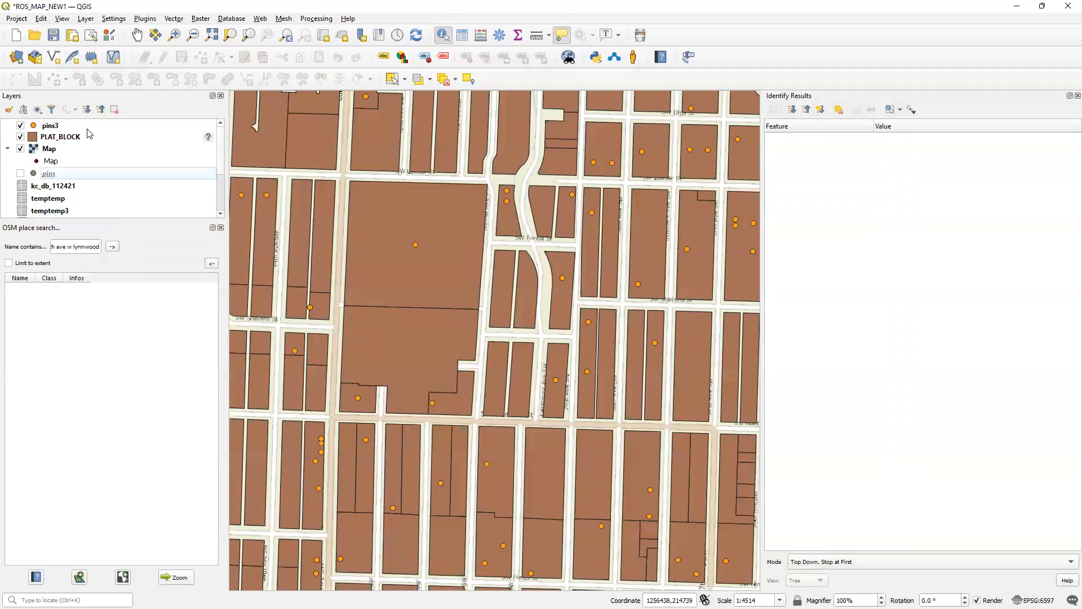
- Examine the dissolved plat block polygons against the streets and survey pins, from the West Seattle peninsula to the blocks around Denny Way
{"action": "scroll", "coordinate": [439, 259], "scroll_direction": "down", "scroll_amount": 1}
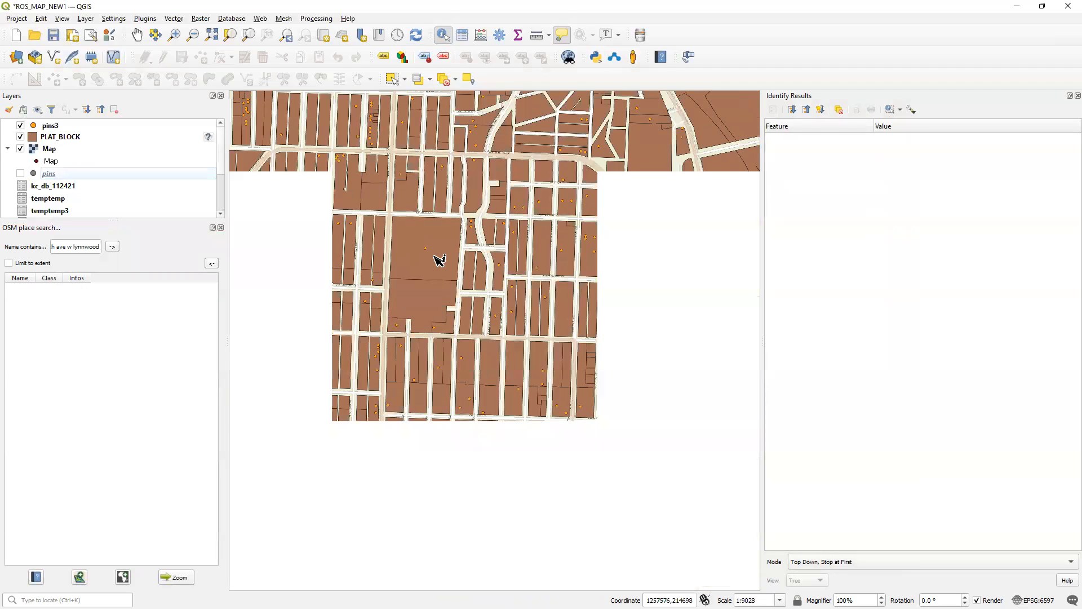
{"action": "left_click_drag", "start_coordinate": [538, 209], "coordinate": [535, 427]}
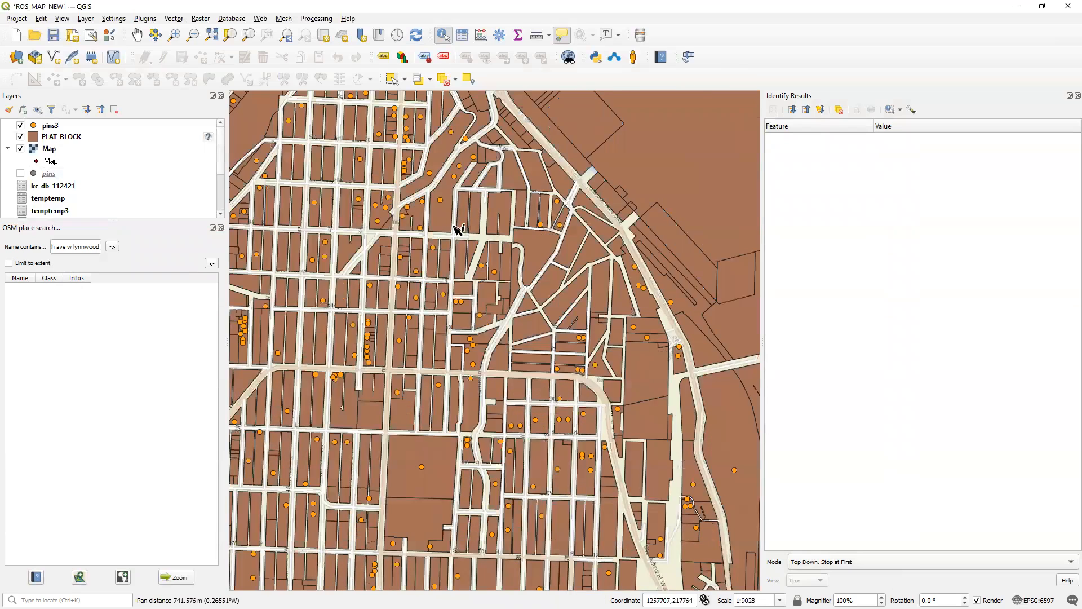
{"action": "left_click_drag", "start_coordinate": [459, 228], "coordinate": [585, 459]}
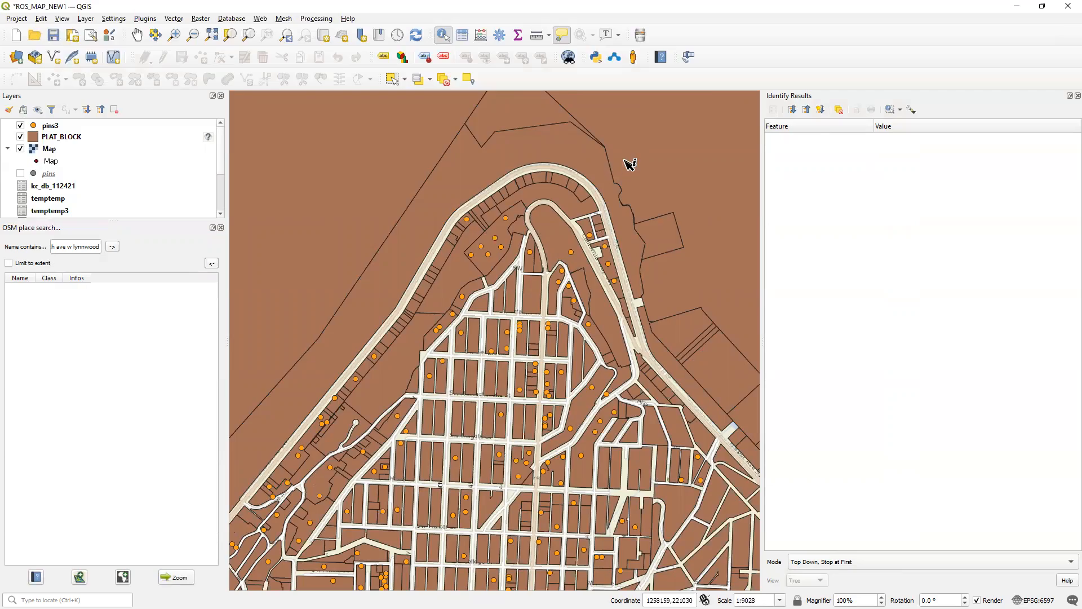
{"action": "left_click_drag", "start_coordinate": [545, 213], "coordinate": [326, 381]}
{"action": "scroll", "coordinate": [325, 381], "scroll_direction": "down", "scroll_amount": 2}
{"action": "scroll", "coordinate": [612, 189], "scroll_direction": "up", "scroll_amount": 2}
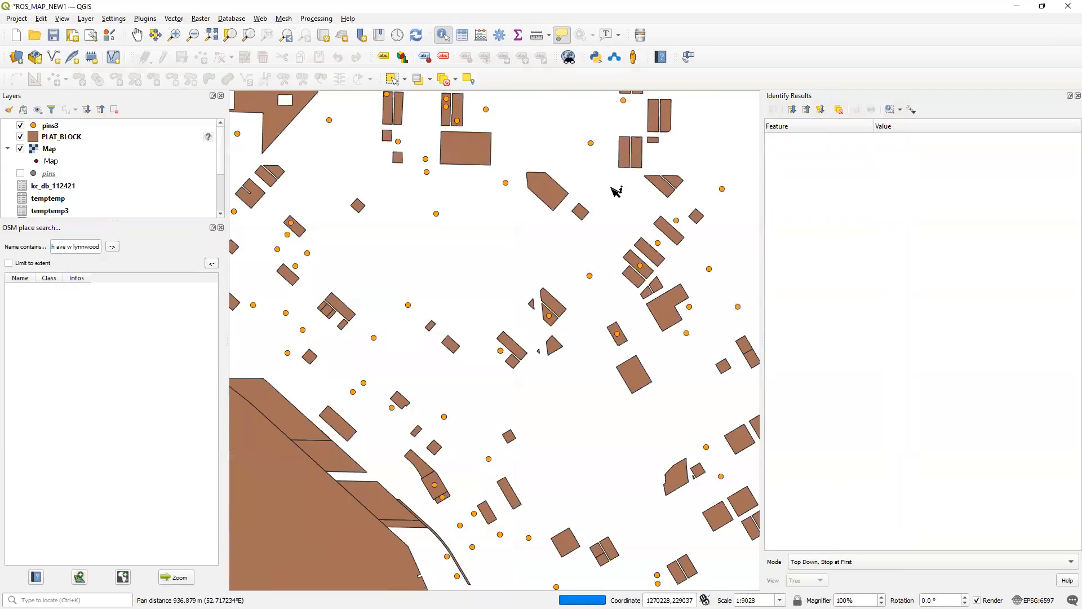
{"action": "left_click_drag", "start_coordinate": [630, 177], "coordinate": [549, 346]}
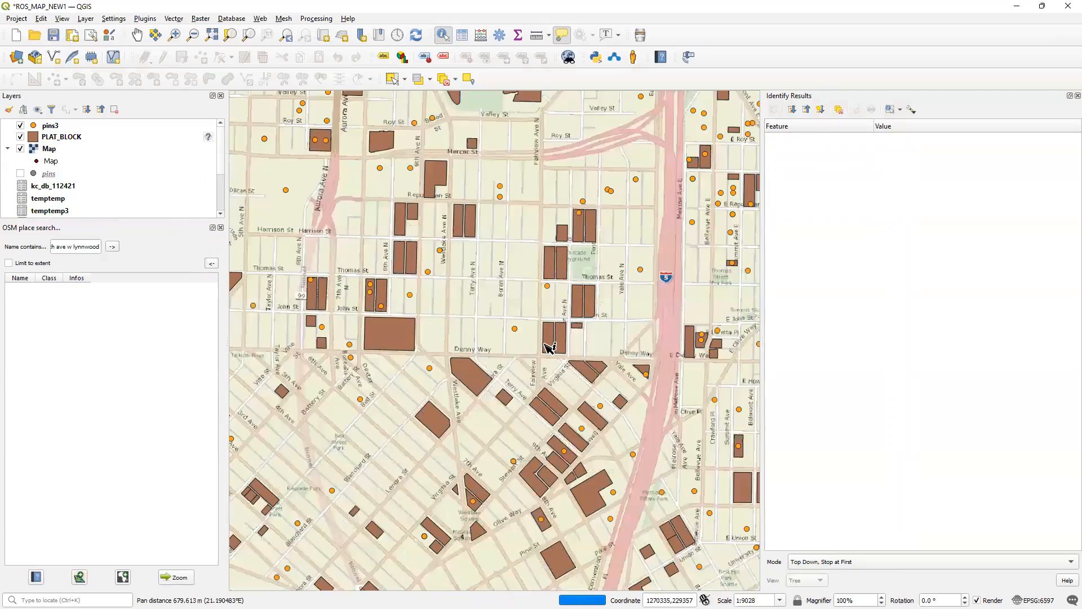
{"action": "scroll", "coordinate": [353, 220], "scroll_direction": "up", "scroll_amount": 1}
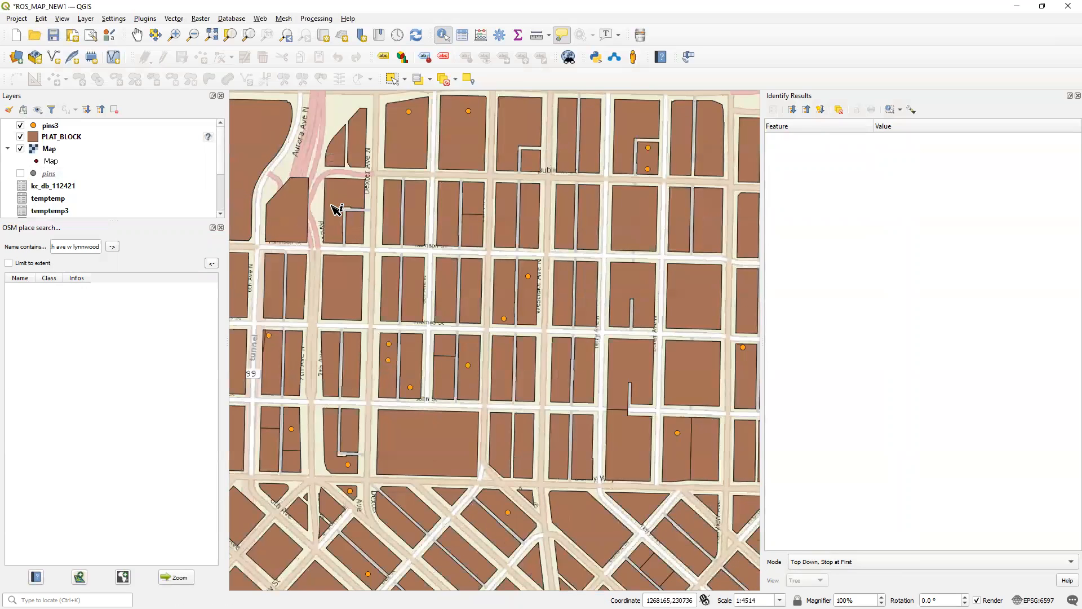
{"action": "left_click_drag", "start_coordinate": [336, 210], "coordinate": [394, 357]}
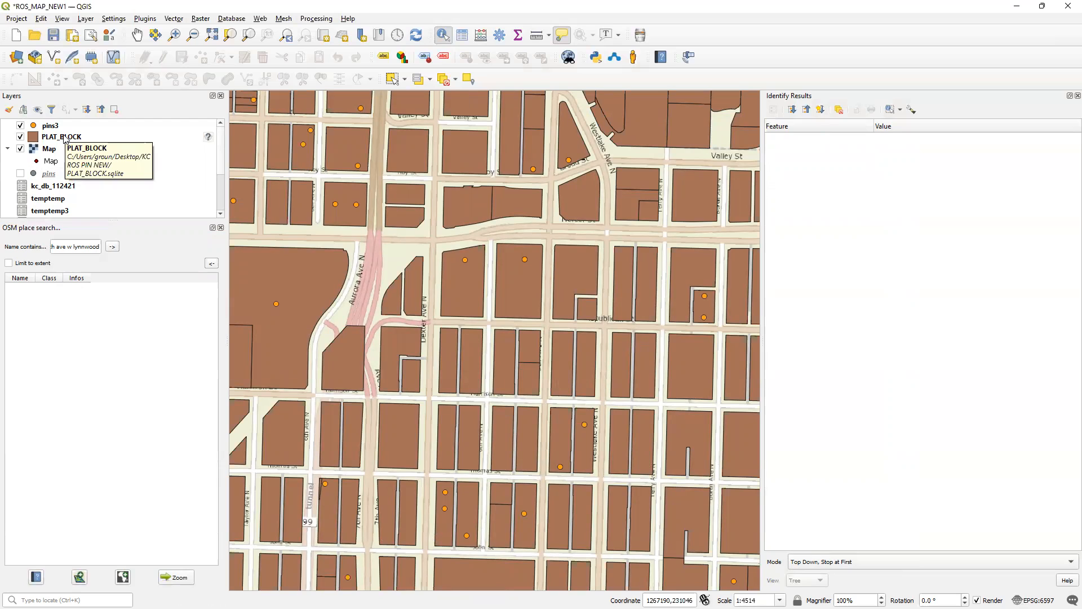
- Set the PLAT_BLOCK layer's symbology to No Symbols
{"action": "left_click", "coordinate": [65, 138]}
{"action": "double_click", "coordinate": [64, 138]}
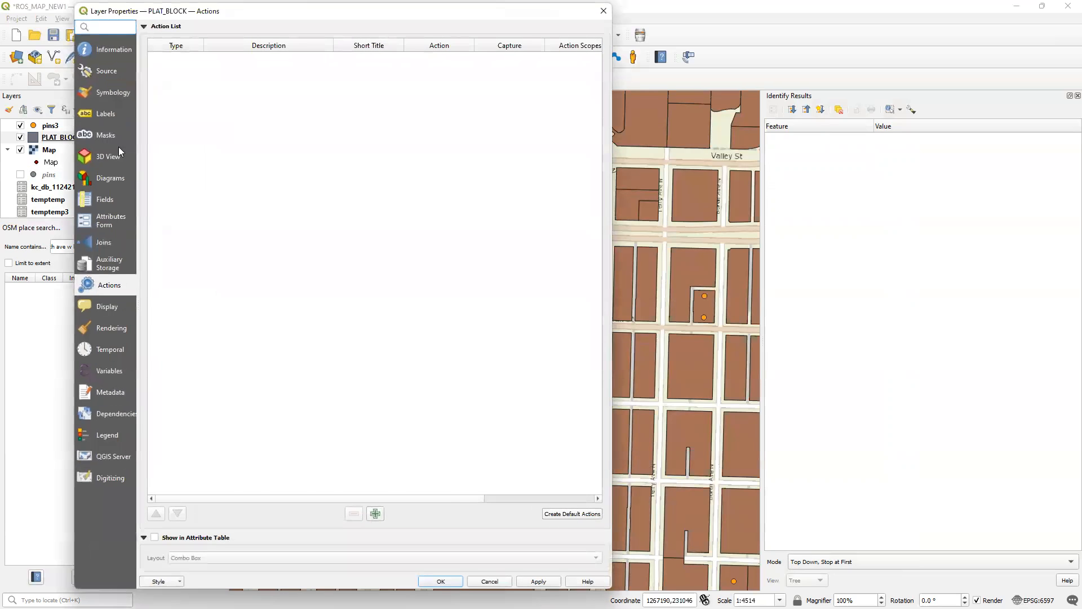
{"action": "left_click", "coordinate": [107, 94]}
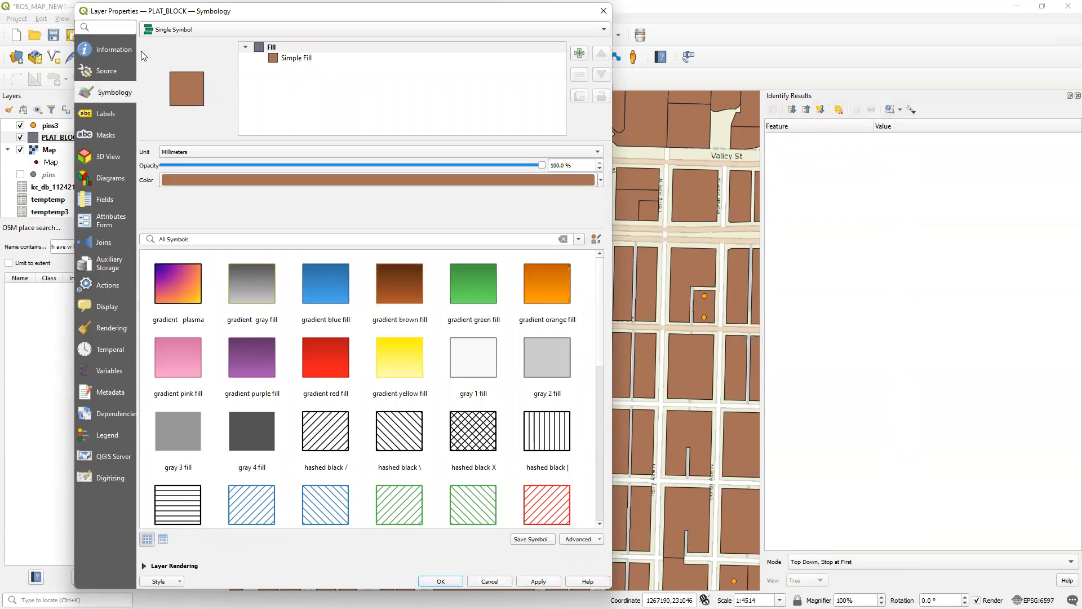
{"action": "left_click", "coordinate": [182, 29]}
{"action": "left_click", "coordinate": [184, 17]}
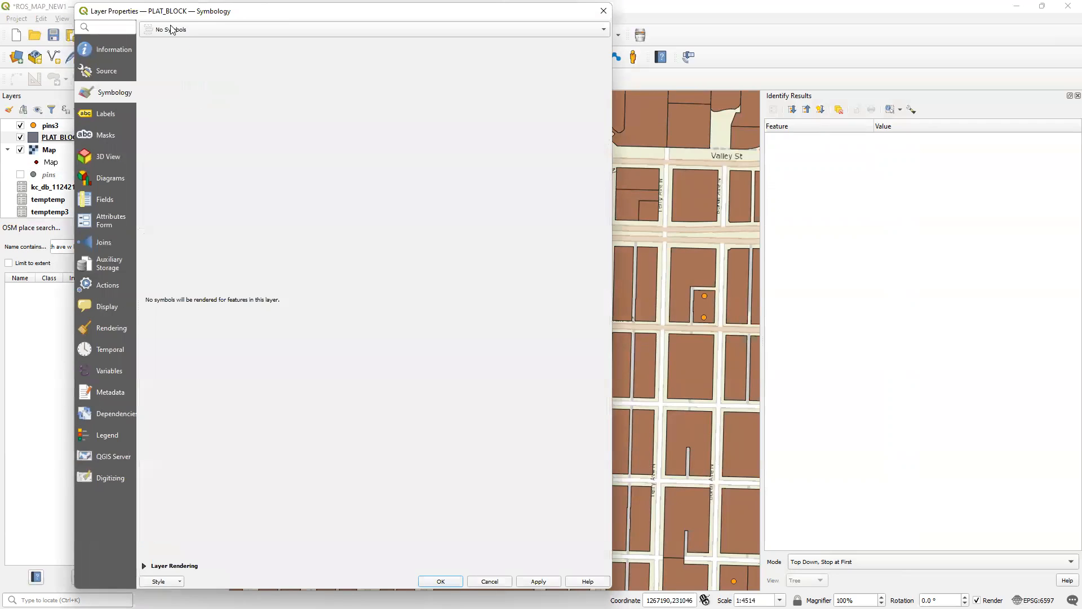
- Turn on Single Labels for the PLAT_BLOCK layer and look through the available label fields for plat_name and plat_block
{"action": "left_click", "coordinate": [99, 113]}
{"action": "left_click", "coordinate": [553, 33]}
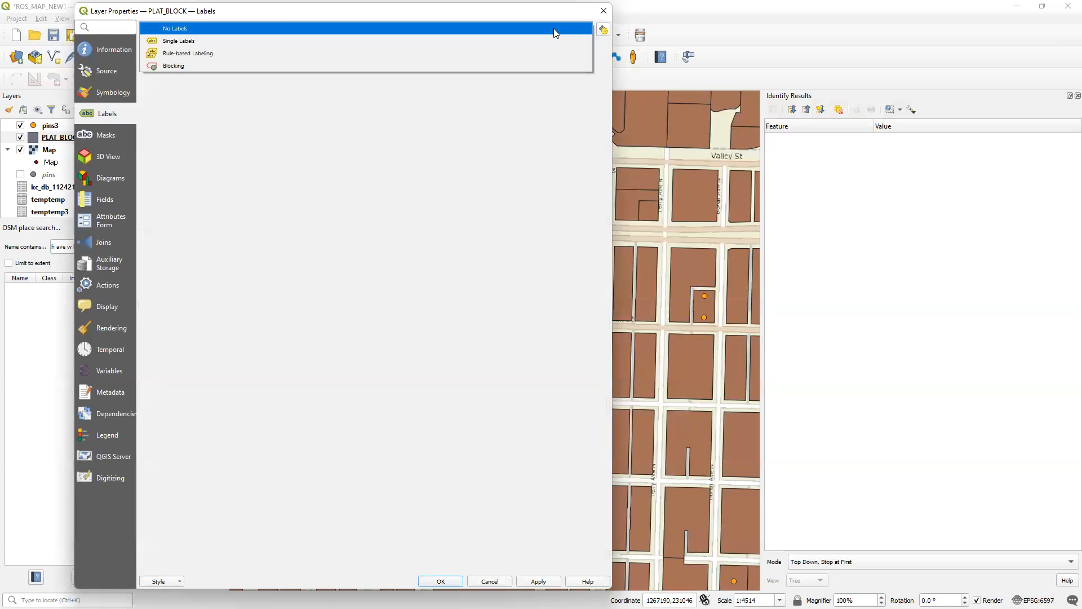
{"action": "left_click", "coordinate": [547, 40]}
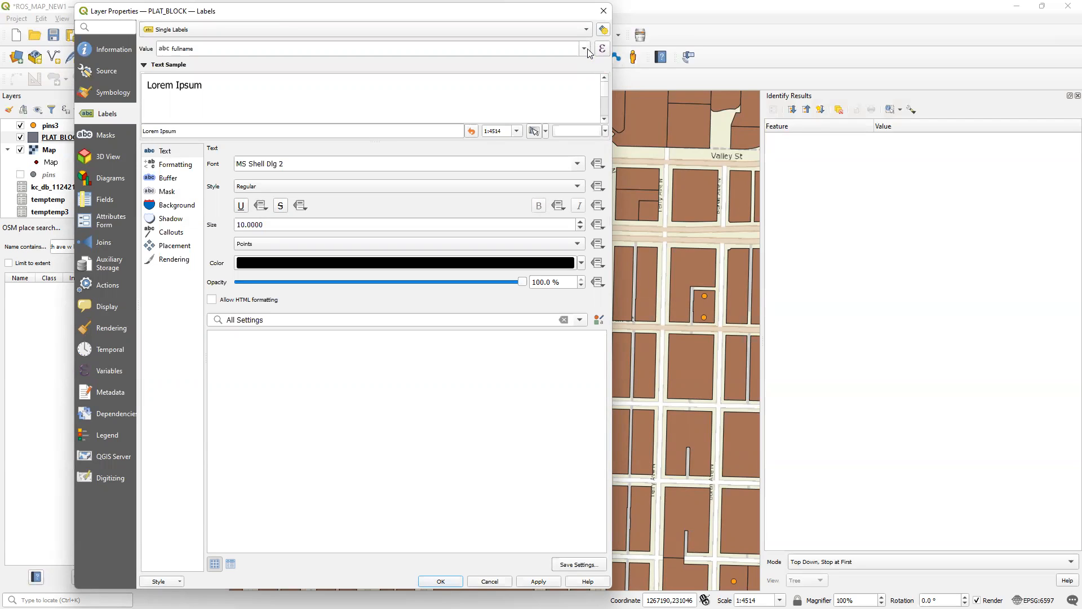
{"action": "left_click", "coordinate": [587, 49]}
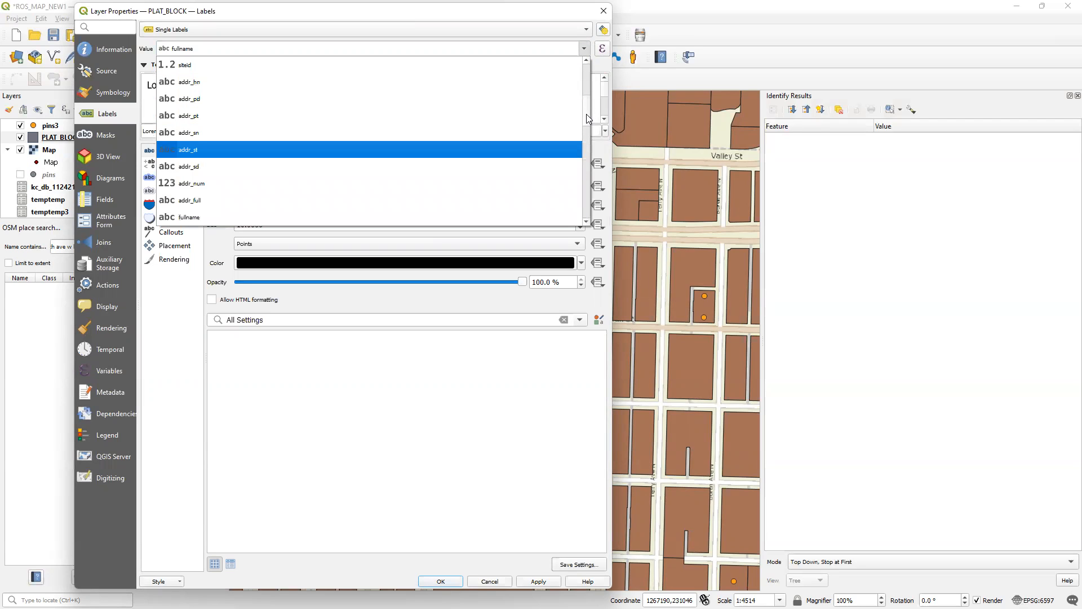
{"action": "scroll", "coordinate": [587, 114], "scroll_direction": "up", "scroll_amount": 2}
{"action": "left_click_drag", "start_coordinate": [583, 108], "coordinate": [580, 159]}
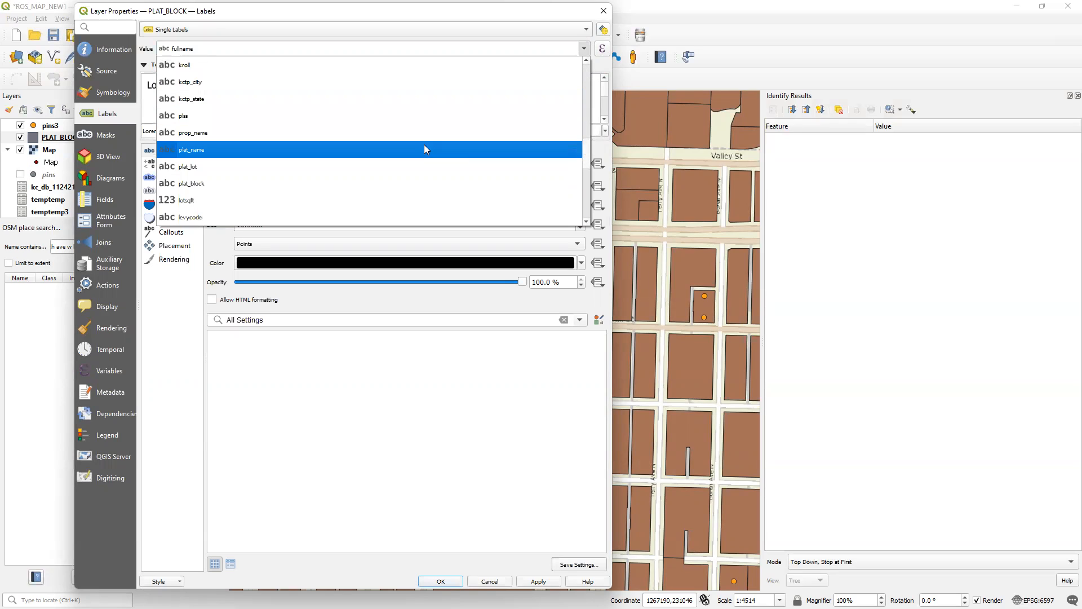
{"action": "left_click", "coordinate": [590, 49]}
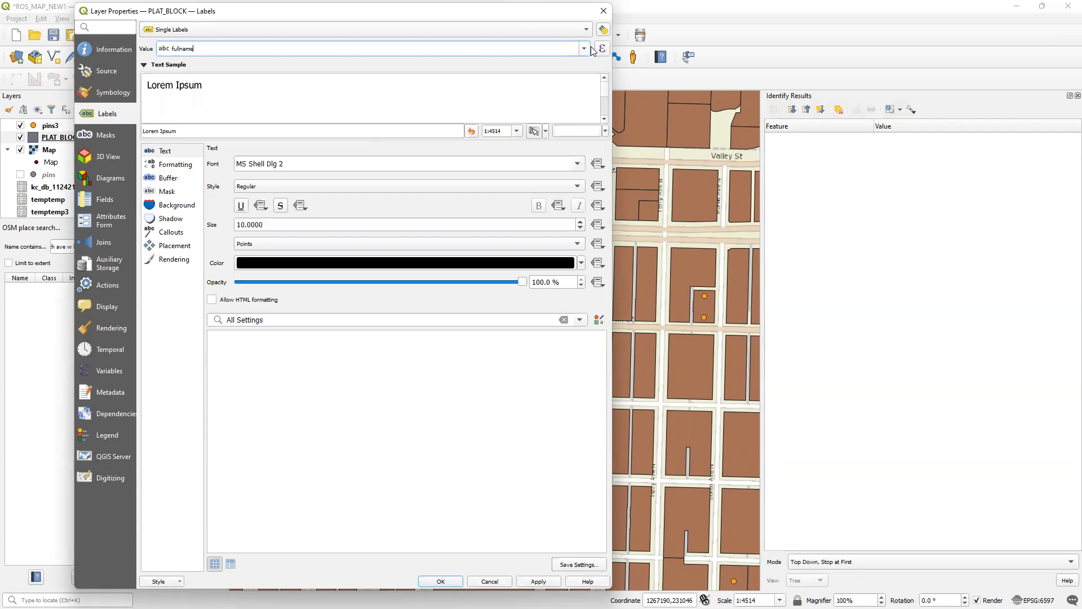
- Open the label expression for editing and replace "fullname" with the "plat_block" field
{"action": "left_click", "coordinate": [602, 49]}
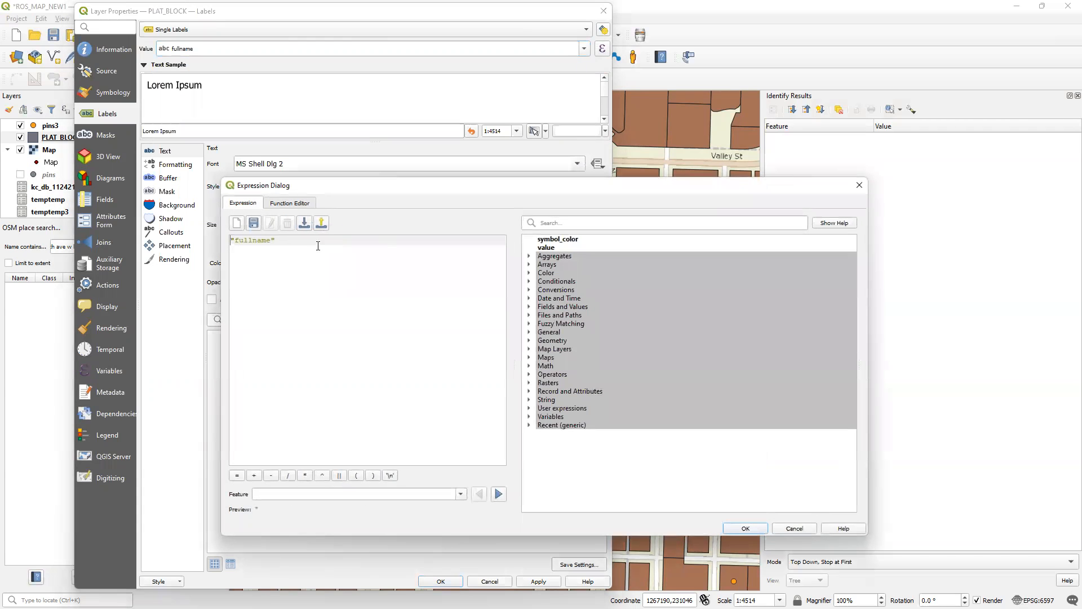
{"action": "type", "text": "\""}
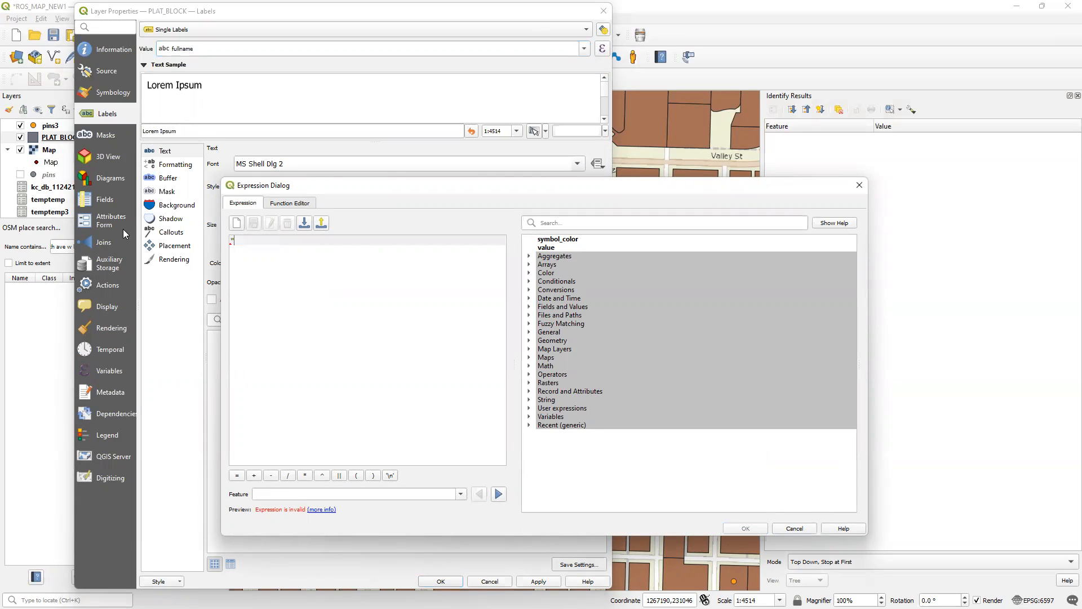
{"action": "type", "text": "PL"}
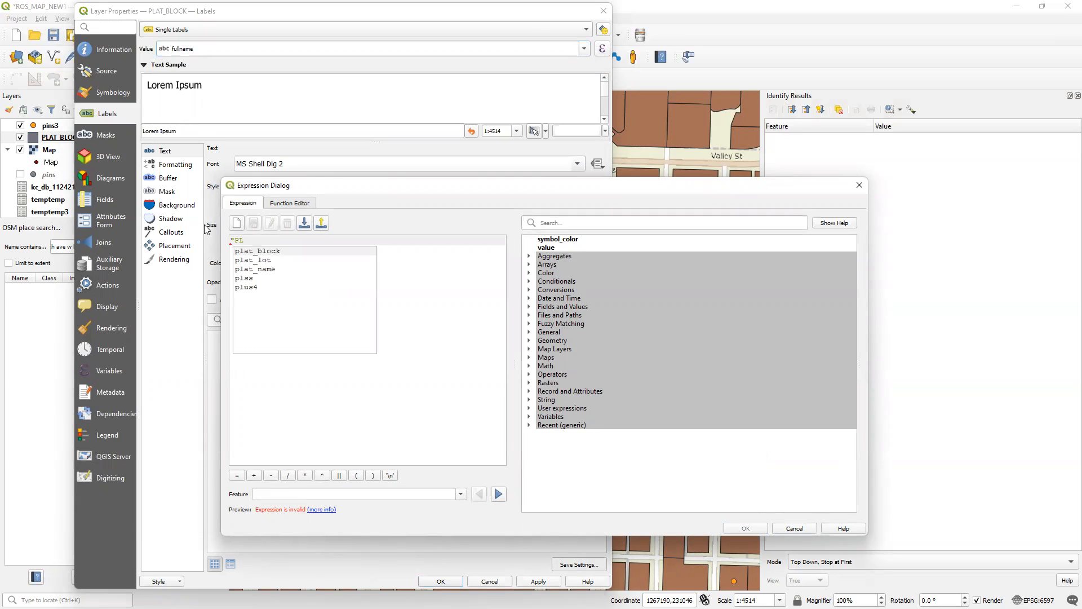
{"action": "double_click", "coordinate": [265, 251]}
{"action": "type", "text": "\"plat_block\""}
- Complete the label expression as 'BLK' || '\n' || "plat_block" and apply the layer properties
{"action": "key", "text": "Home"}
{"action": "type", "text": "'b"}
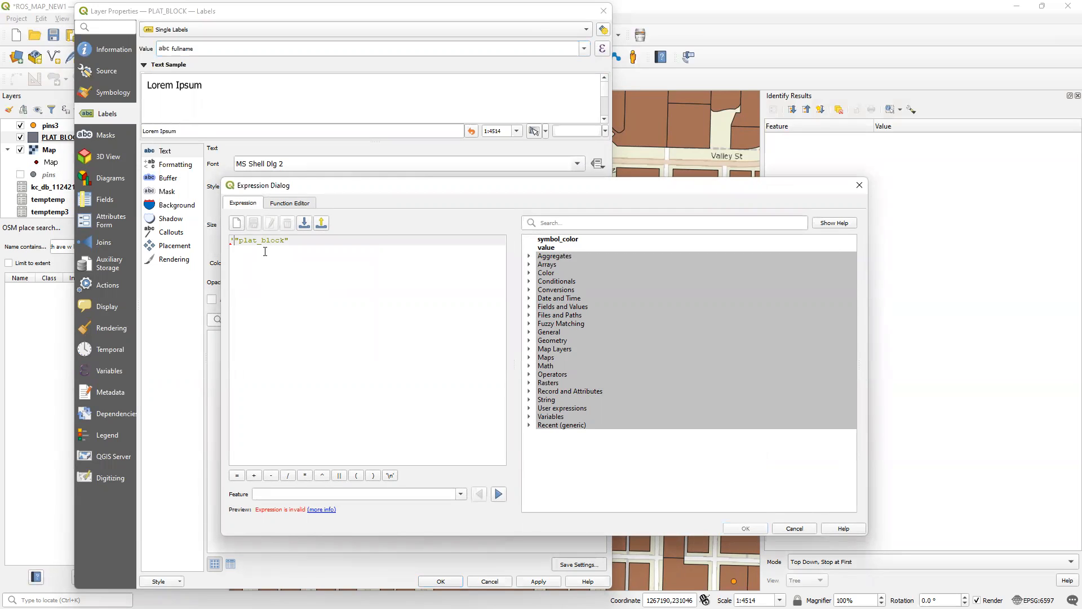
{"action": "key", "text": "BackSpace"}
{"action": "type", "text": "BLK'"}
{"action": "left_click", "coordinate": [339, 476]}
{"action": "left_click", "coordinate": [390, 476]}
{"action": "left_click", "coordinate": [339, 476]}
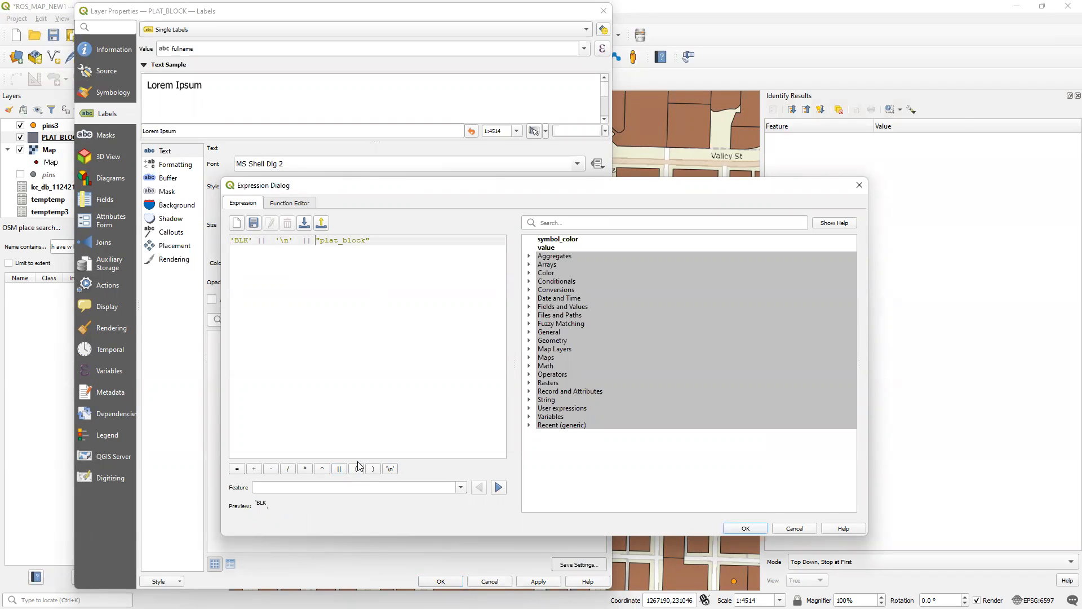
{"action": "left_click", "coordinate": [744, 528]}
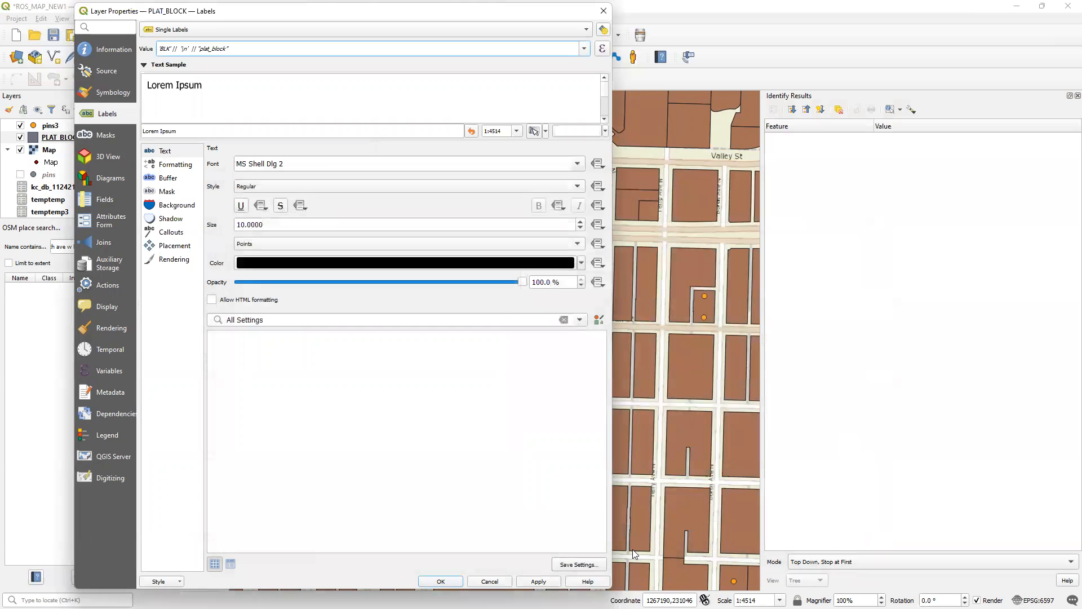
{"action": "left_click", "coordinate": [523, 583]}
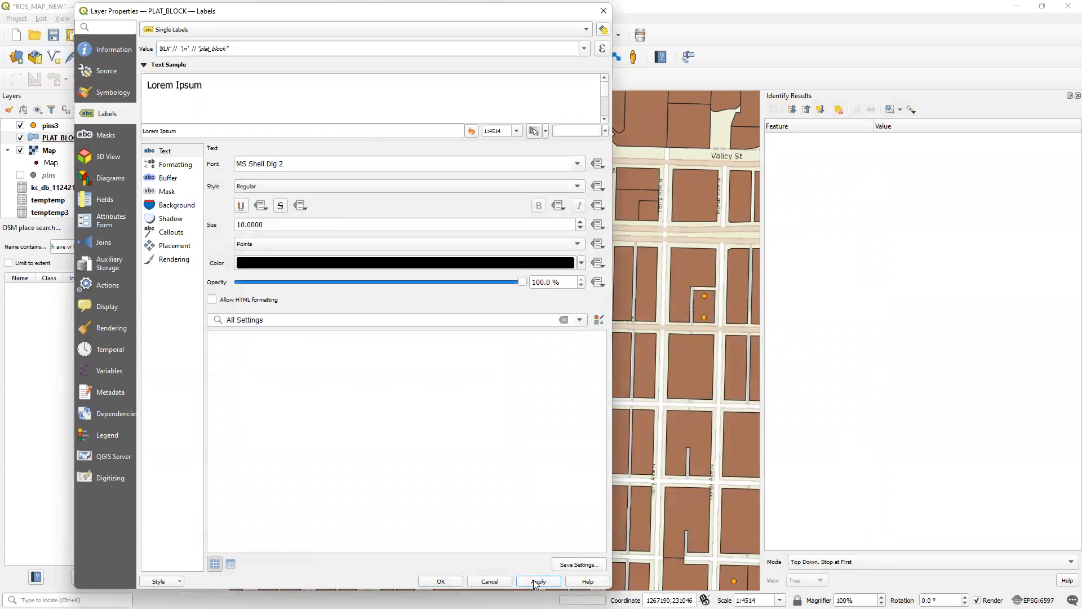
{"action": "left_click", "coordinate": [443, 581]}
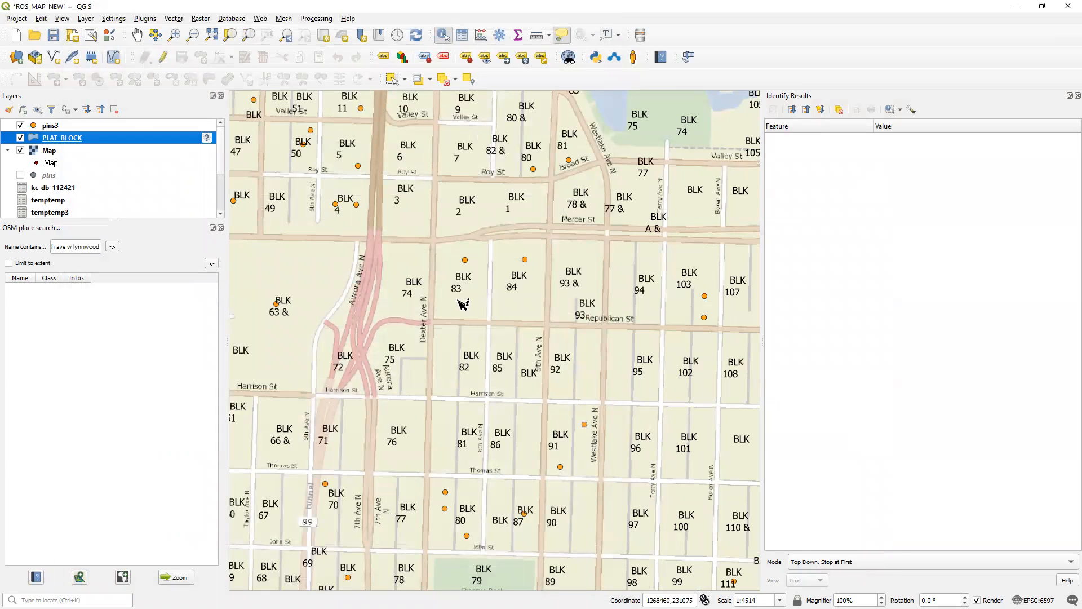
- Open the PLAT_BLOCK attribute table and enable editing on the layer
{"action": "scroll", "coordinate": [458, 277], "scroll_direction": "up", "scroll_amount": 1}
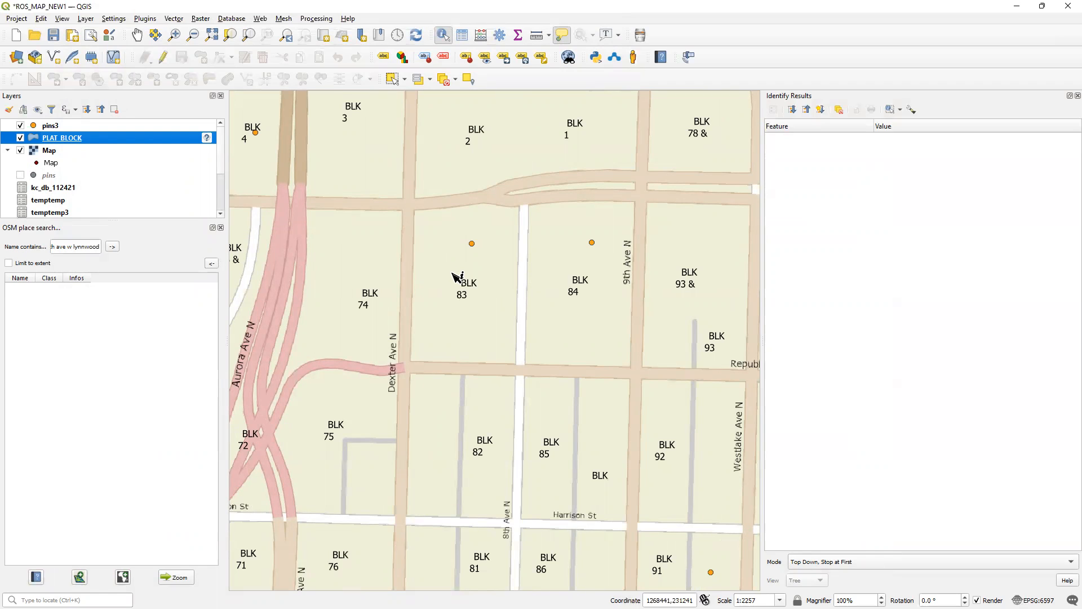
{"action": "right_click", "coordinate": [119, 141]}
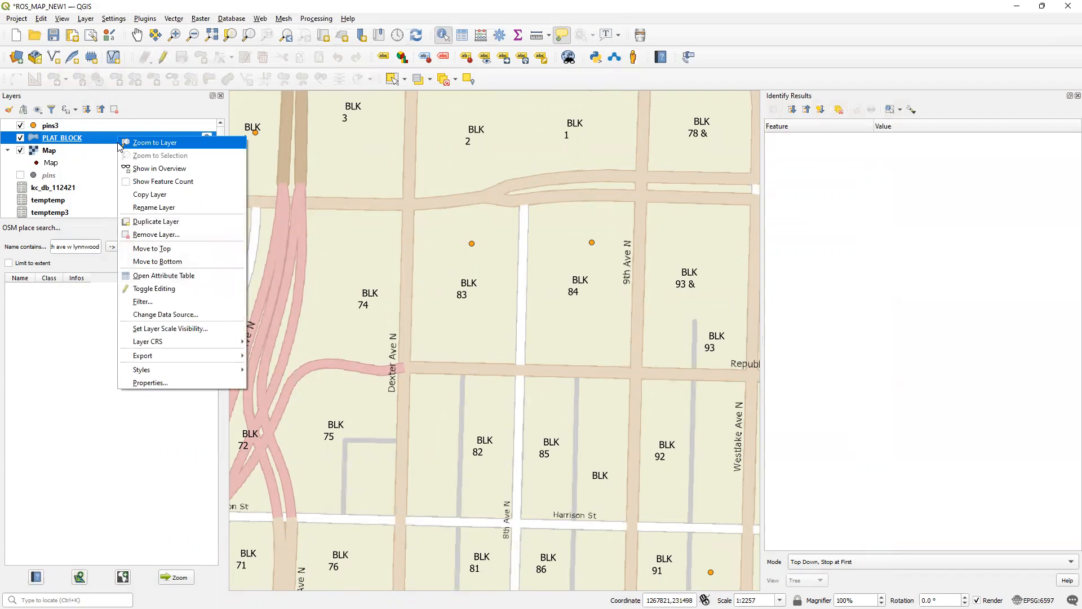
{"action": "left_click", "coordinate": [186, 276]}
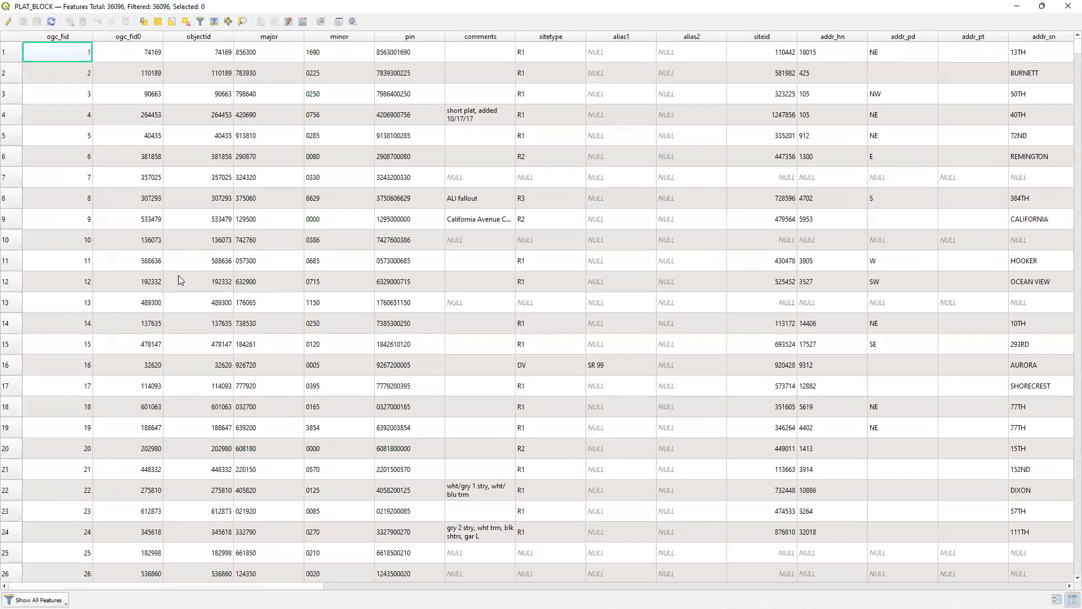
{"action": "left_click", "coordinate": [287, 25]}
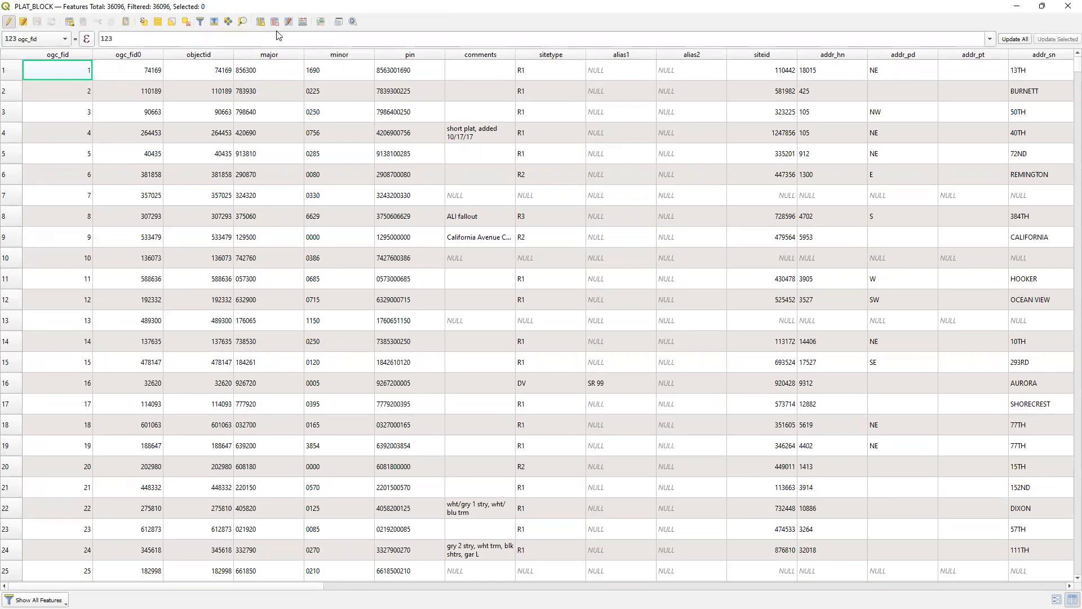
- Delete every field from the PLAT_BLOCK table except plat_name and plat_block, checking the selection before confirming
{"action": "left_click", "coordinate": [275, 22]}
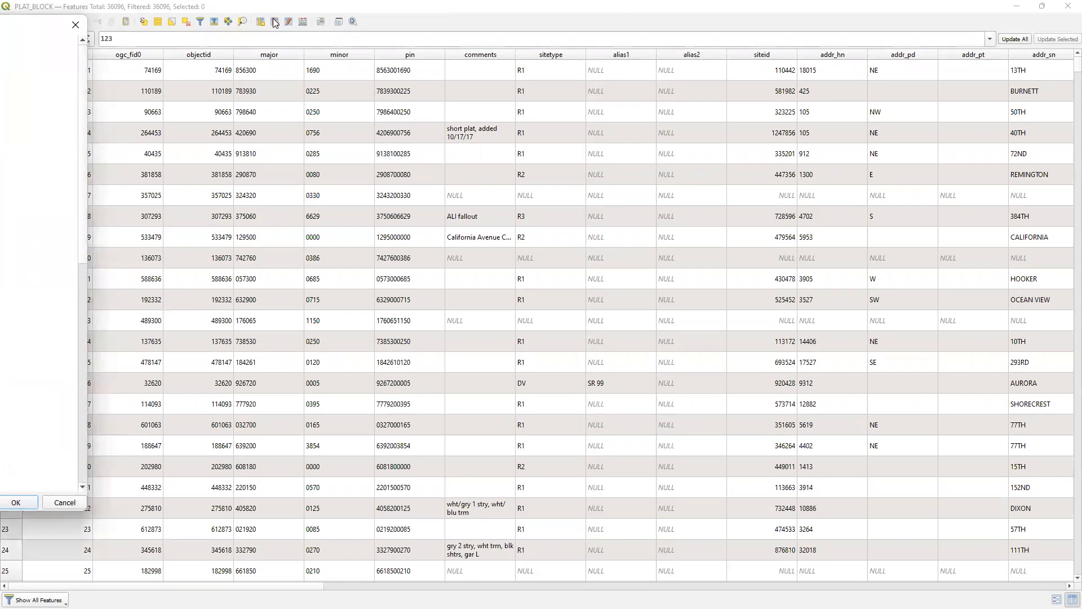
{"action": "scroll", "coordinate": [485, 322], "scroll_direction": "down", "scroll_amount": 10}
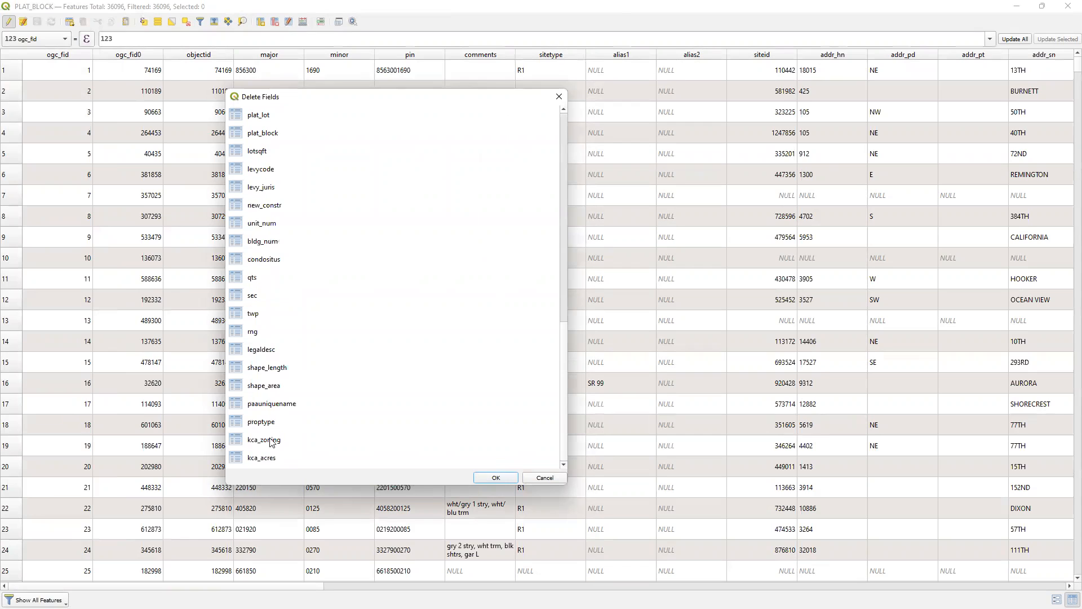
{"action": "left_click", "coordinate": [257, 456]}
{"action": "key", "text": "ctrl+a"}
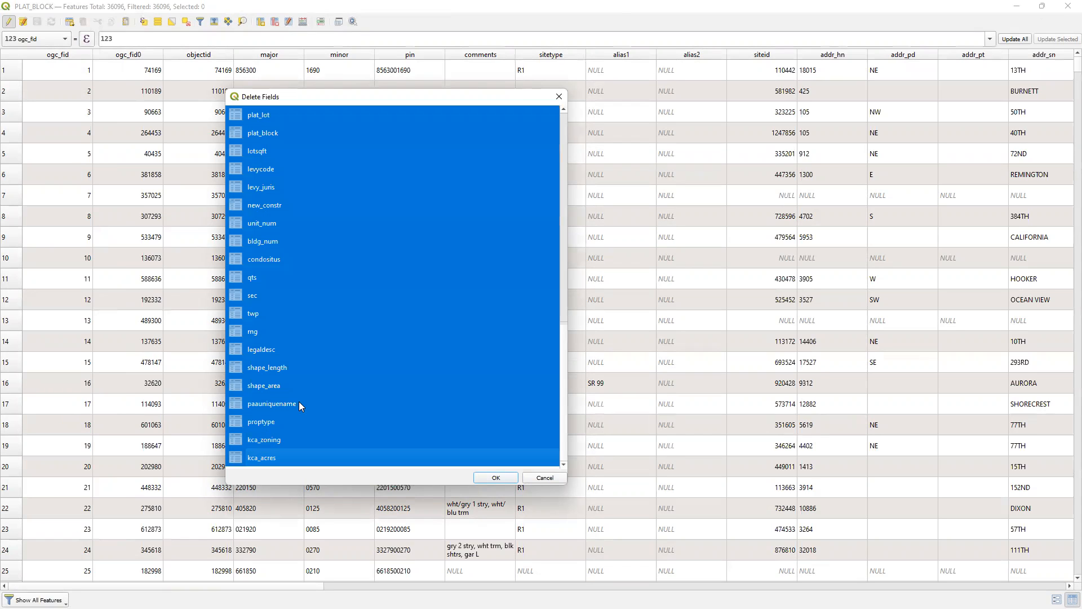
{"action": "scroll", "coordinate": [297, 367], "scroll_direction": "up", "scroll_amount": 4}
{"action": "scroll", "coordinate": [295, 370], "scroll_direction": "up", "scroll_amount": 1}
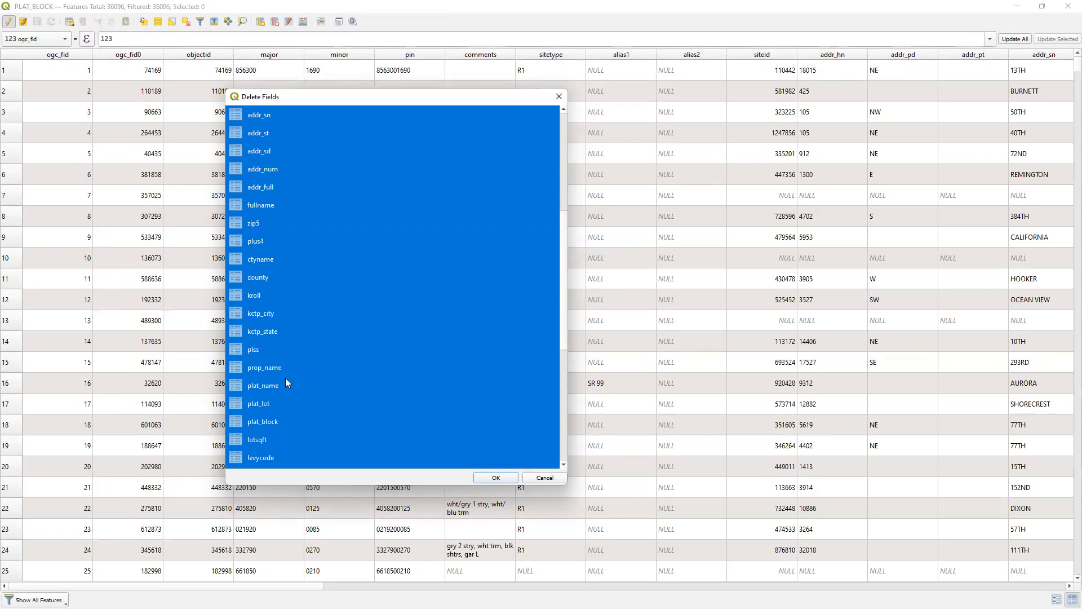
{"action": "left_click", "coordinate": [272, 403], "text": "ctrl"}
{"action": "left_click", "coordinate": [279, 424], "text": "ctrl"}
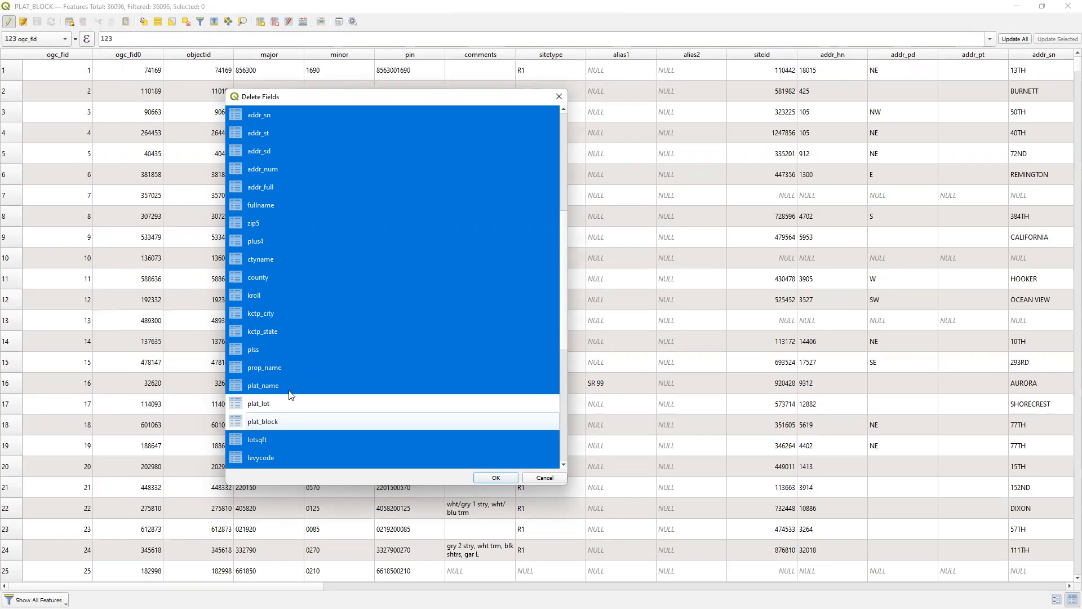
{"action": "left_click", "coordinate": [290, 393], "text": "ctrl"}
{"action": "left_click", "coordinate": [278, 403], "text": "ctrl"}
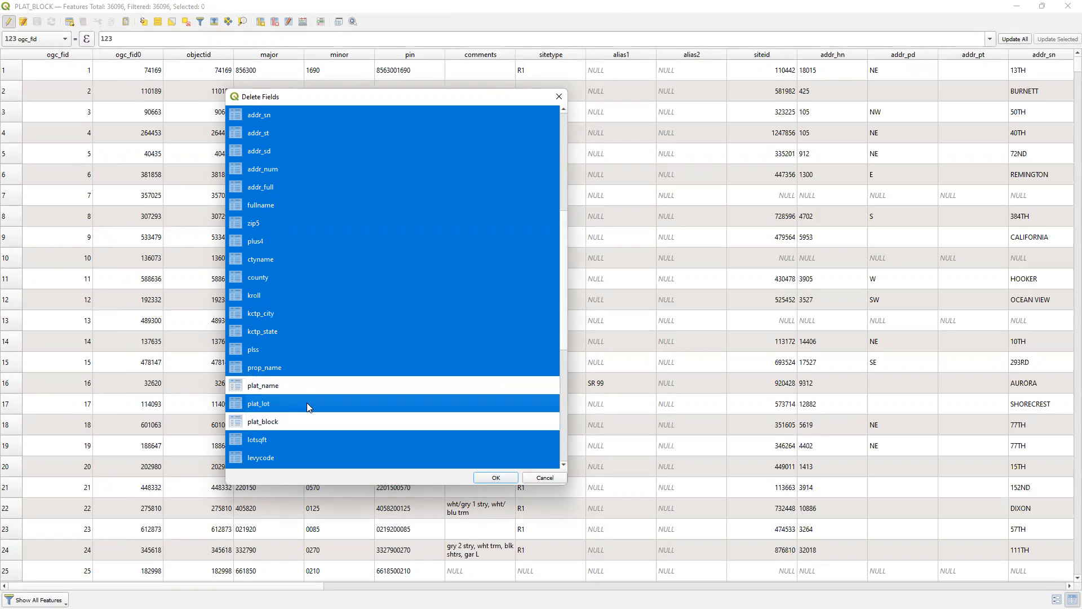
{"action": "key", "text": "ctrl+a"}
{"action": "scroll", "coordinate": [403, 342], "scroll_direction": "up", "scroll_amount": 5}
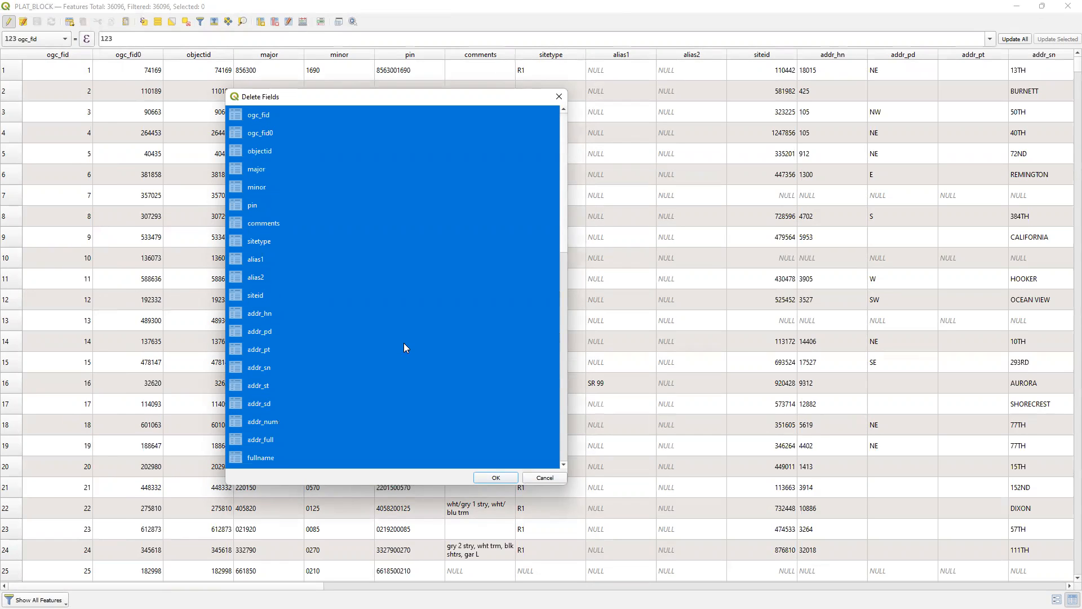
{"action": "scroll", "coordinate": [393, 345], "scroll_direction": "down", "scroll_amount": 10}
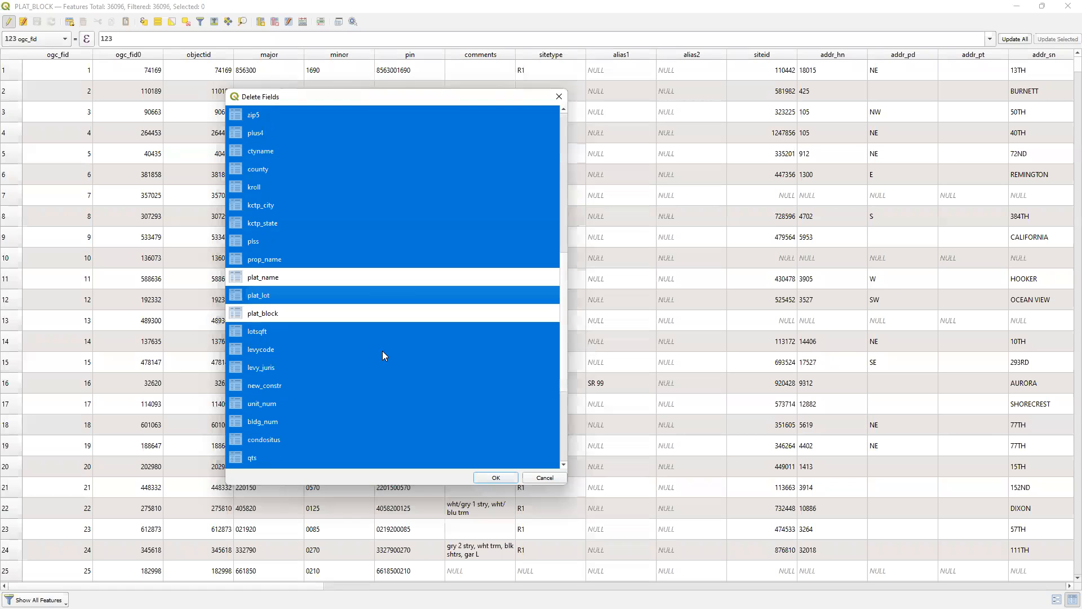
{"action": "scroll", "coordinate": [379, 357], "scroll_direction": "up", "scroll_amount": 3}
{"action": "scroll", "coordinate": [379, 358], "scroll_direction": "down", "scroll_amount": 1}
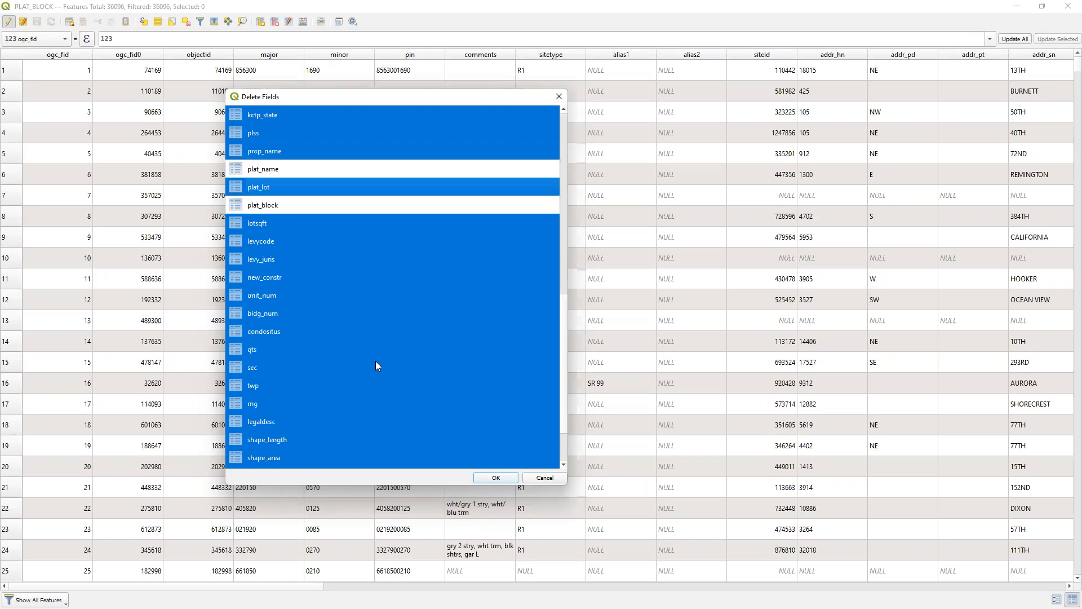
{"action": "left_click", "coordinate": [482, 477]}
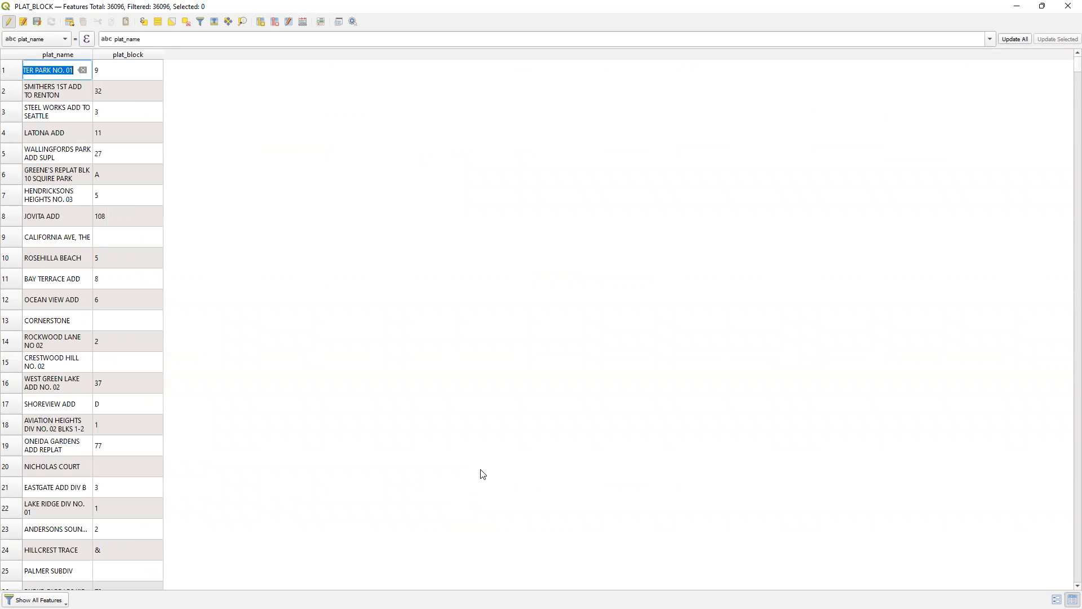
- Sort the table by plat_name in ascending order and delete the first seven records, whose plat_name is NULL or blank
{"action": "left_click", "coordinate": [480, 430]}
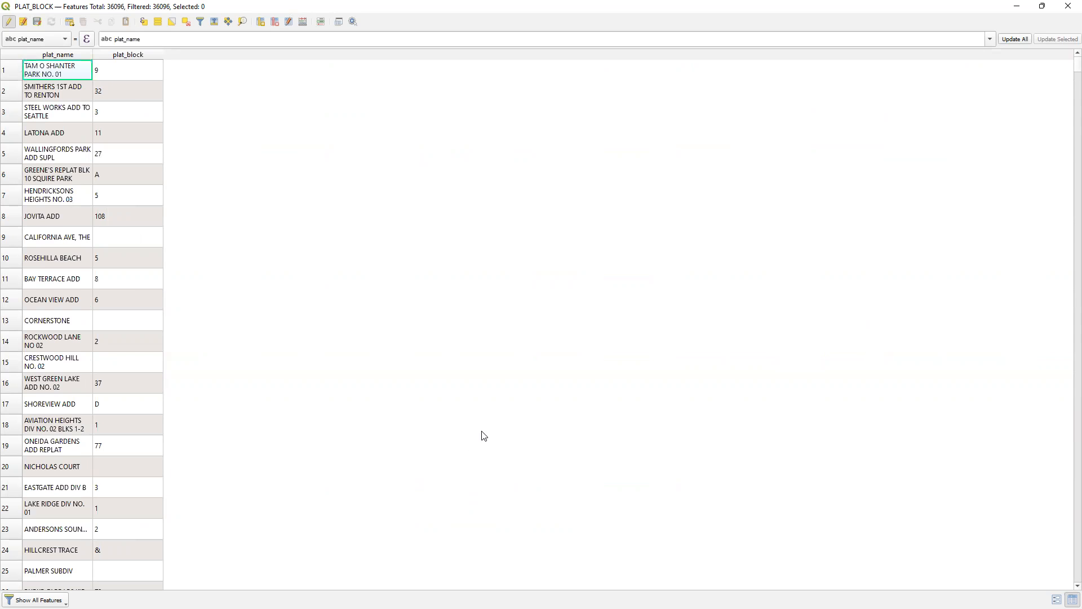
{"action": "left_click", "coordinate": [67, 54]}
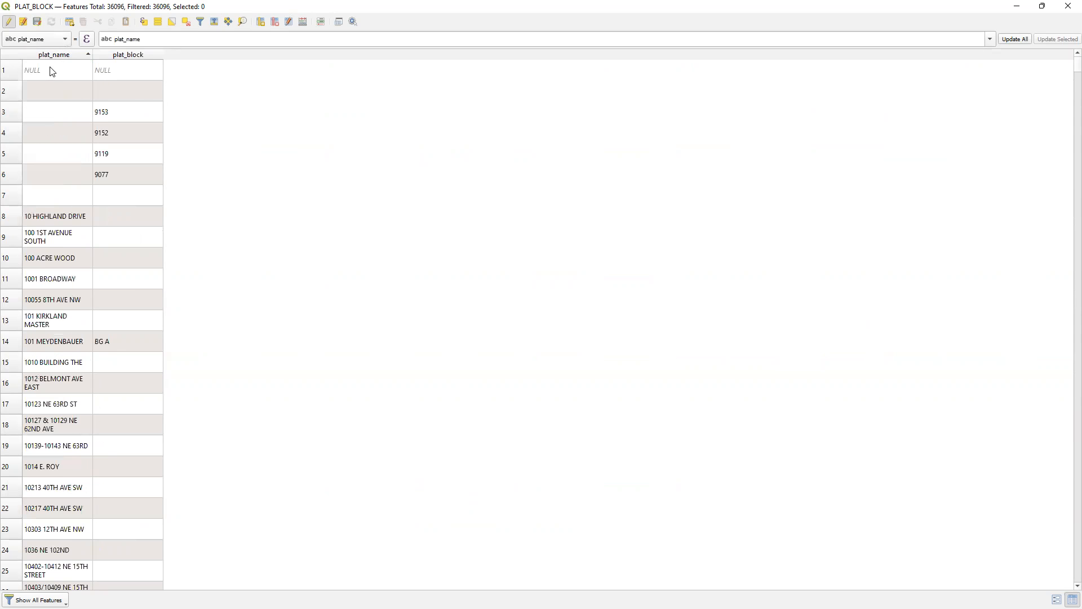
{"action": "left_click", "coordinate": [15, 72]}
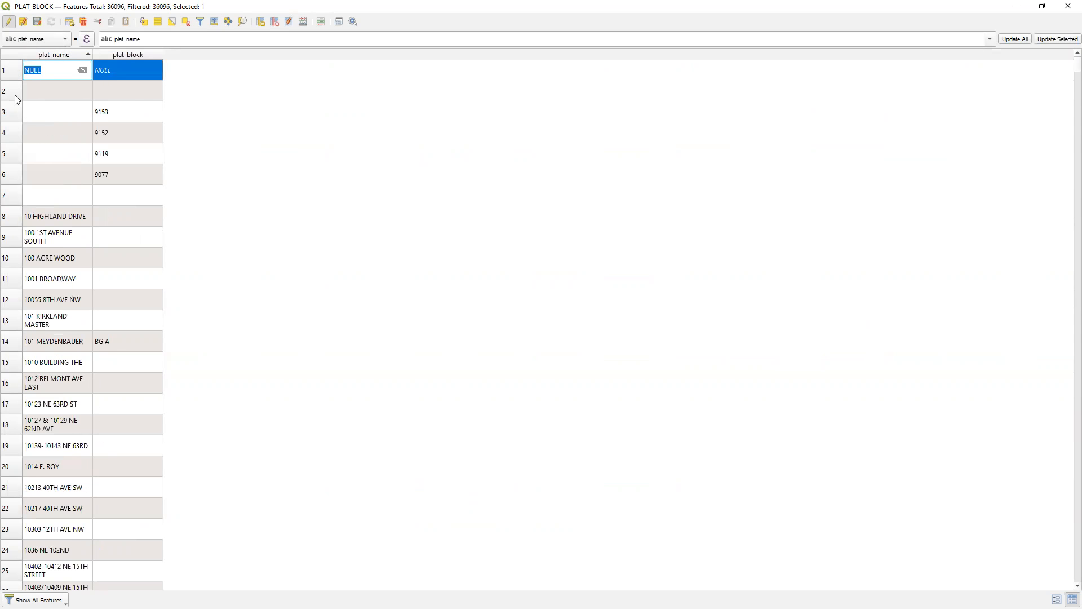
{"action": "left_click", "coordinate": [14, 197], "text": "shift"}
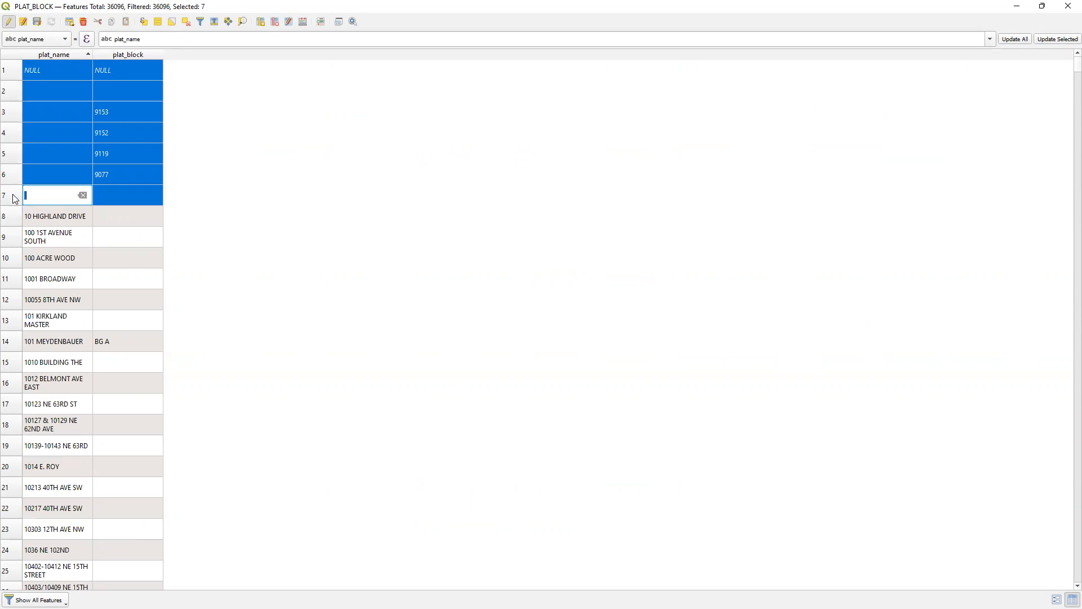
{"action": "left_click", "coordinate": [84, 23]}
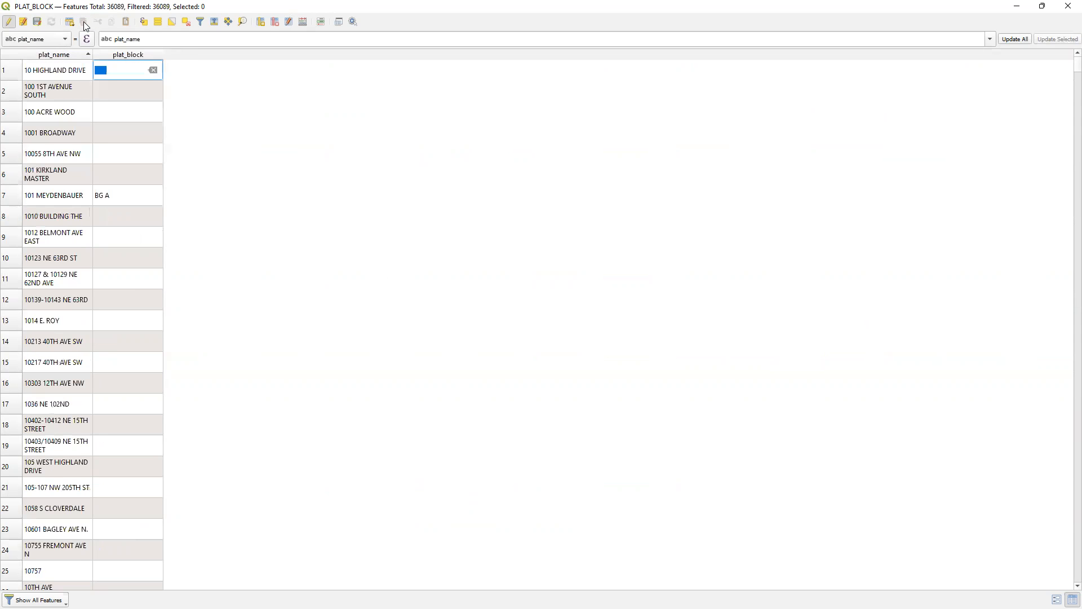
- Look through the plat_name and plat_block records far down the sorted table, and end the editing session on PLAT_BLOCK
{"action": "scroll", "coordinate": [151, 299], "scroll_direction": "down", "scroll_amount": 20}
{"action": "scroll", "coordinate": [143, 302], "scroll_direction": "down", "scroll_amount": 20}
{"action": "left_click_drag", "start_coordinate": [1065, 71], "coordinate": [1067, 274]}
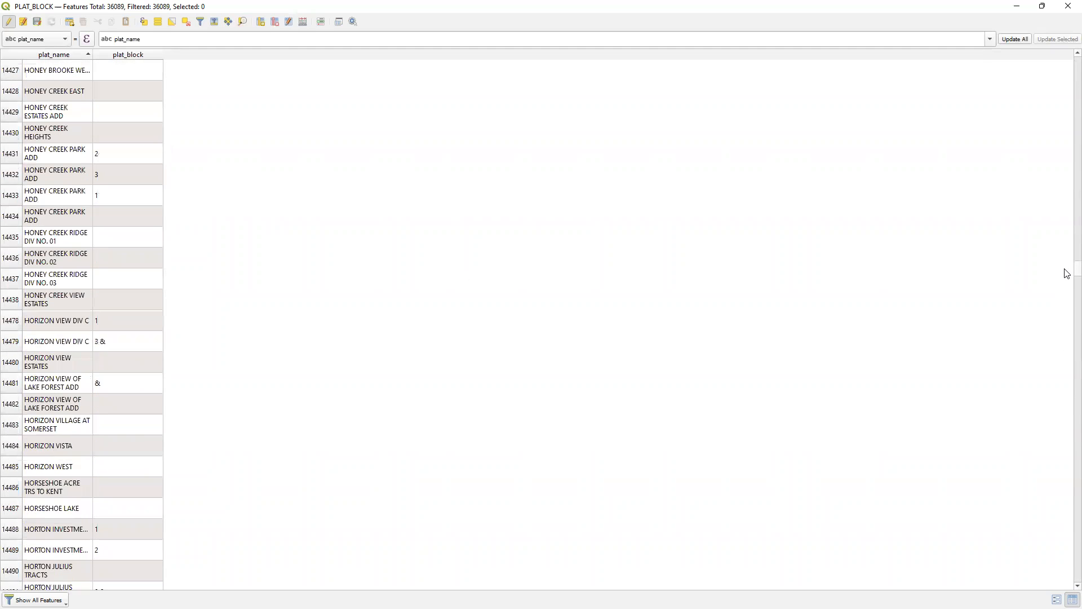
{"action": "scroll", "coordinate": [510, 322], "scroll_direction": "down", "scroll_amount": 1}
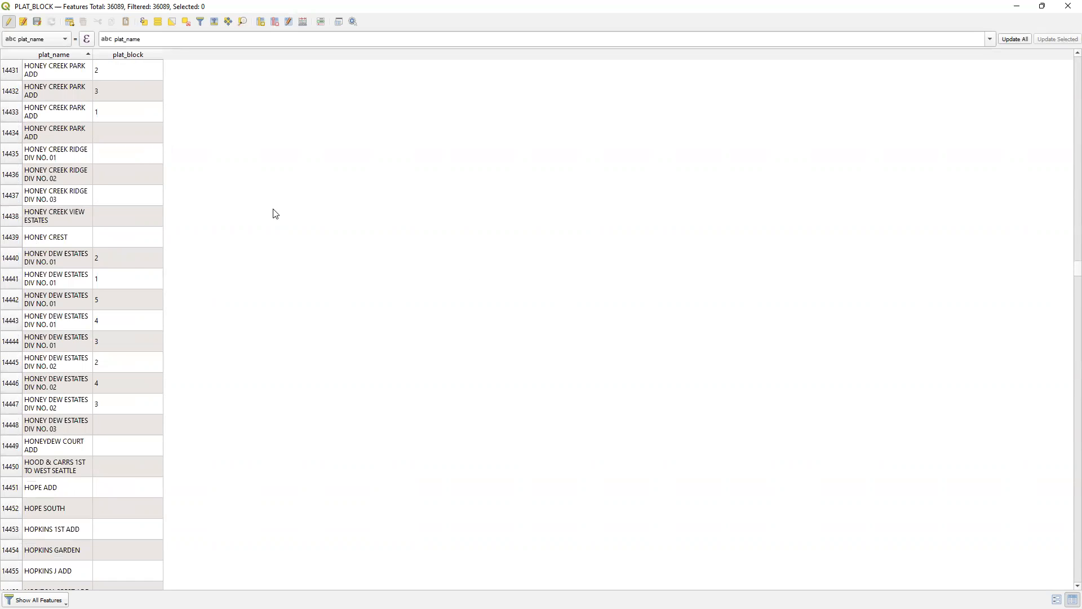
{"action": "scroll", "coordinate": [275, 219], "scroll_direction": "up", "scroll_amount": 10}
{"action": "scroll", "coordinate": [275, 219], "scroll_direction": "up", "scroll_amount": 3}
{"action": "scroll", "coordinate": [271, 226], "scroll_direction": "down", "scroll_amount": 3}
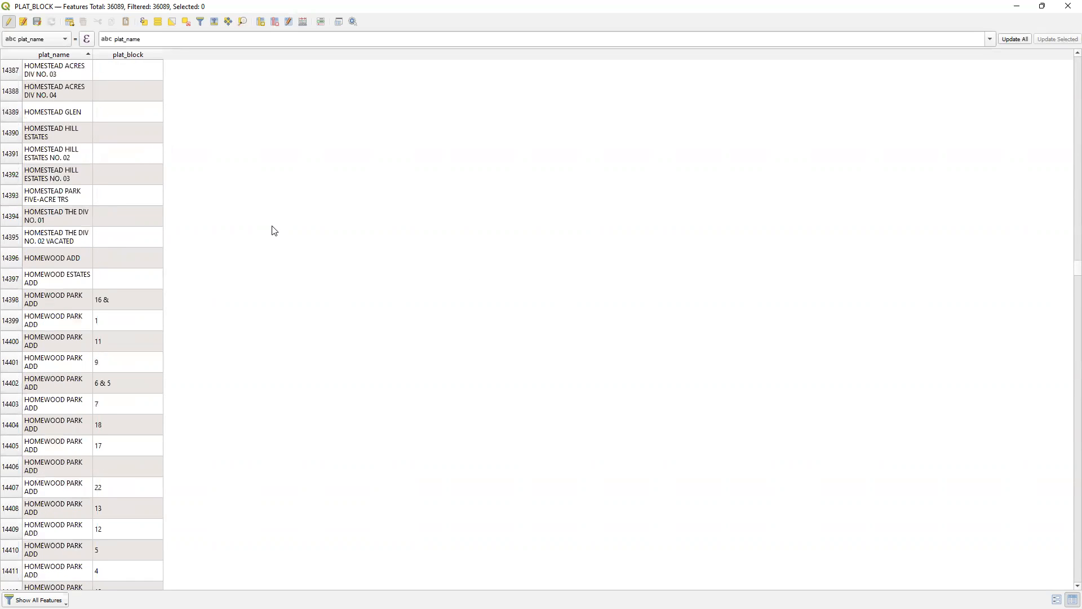
{"action": "left_click", "coordinate": [9, 21]}
{"action": "left_click", "coordinate": [521, 317]}
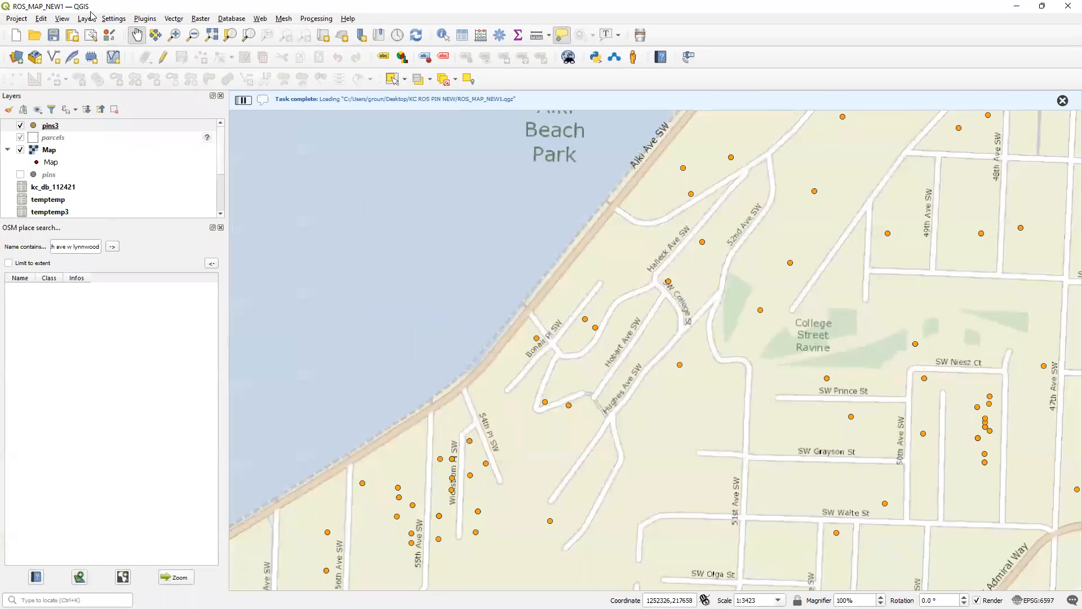
- Add PLAT_BLOCK.sqlite from the KC ROS PIN NEW folder to the ROS_MAP_NEW1 project as a vector layer
{"action": "left_click", "coordinate": [87, 18]}
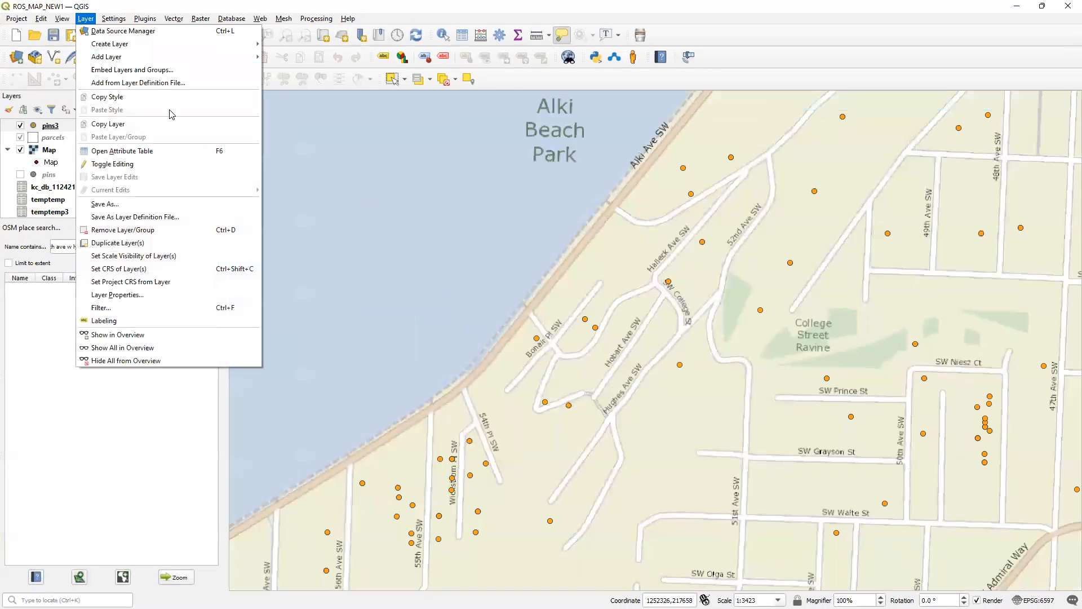
{"action": "mouse_move", "coordinate": [169, 56]}
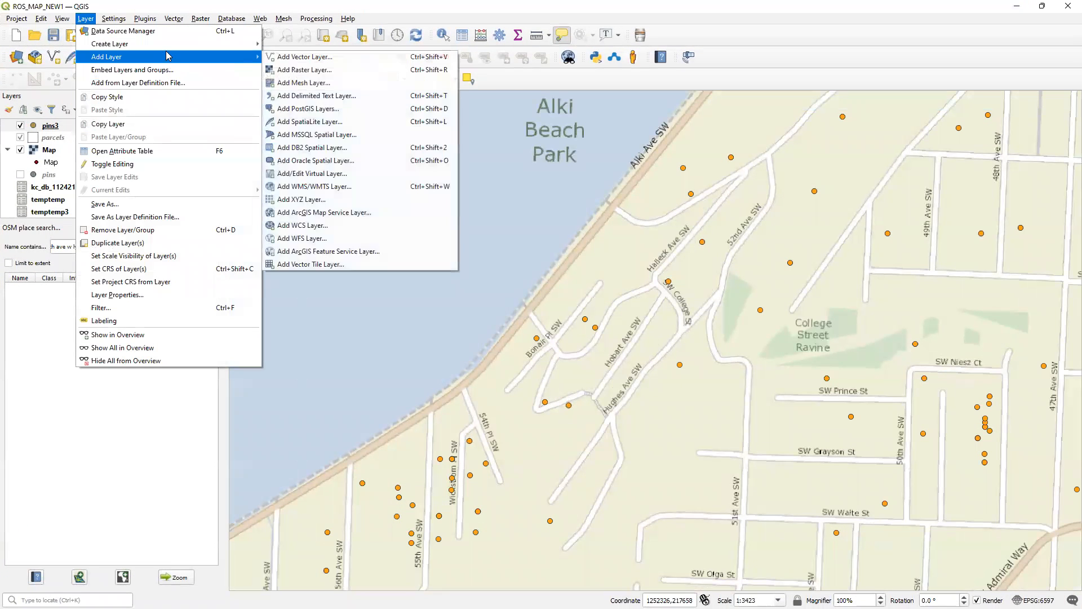
{"action": "left_click", "coordinate": [314, 59]}
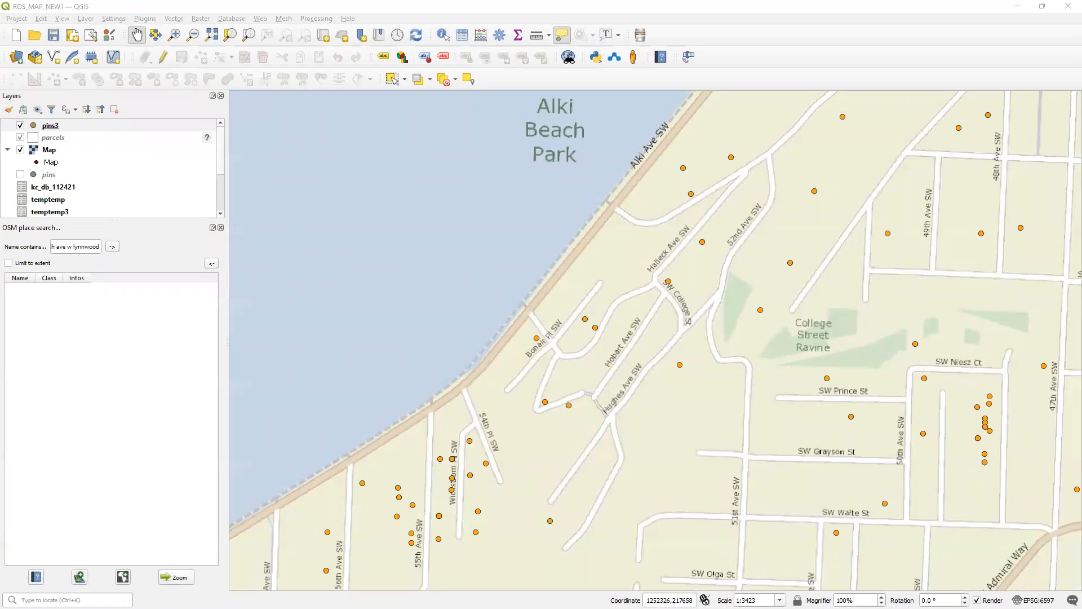
{"action": "left_click", "coordinate": [674, 236]}
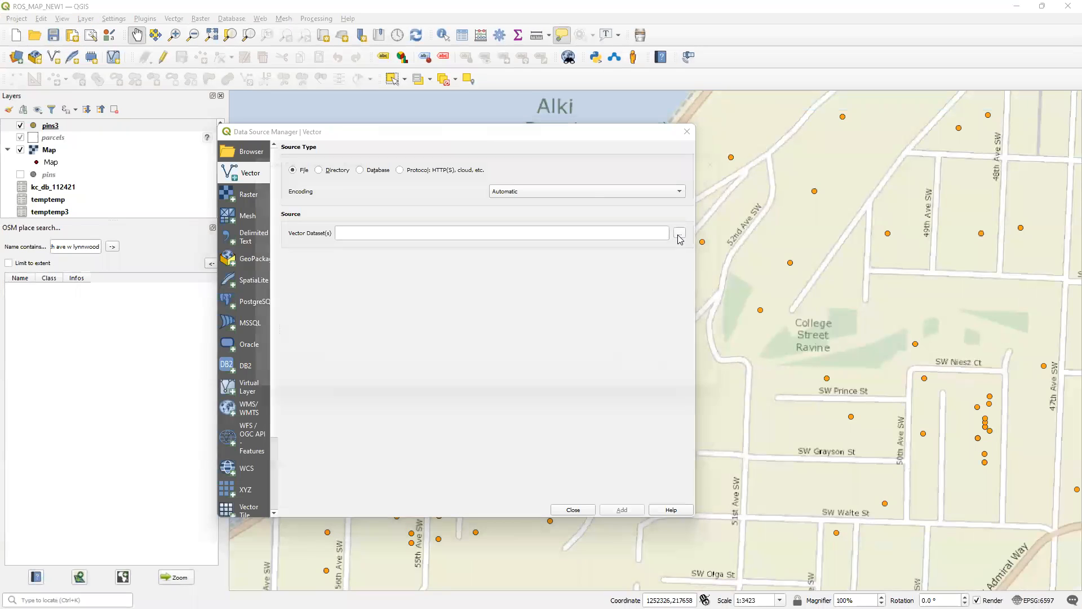
{"action": "left_click", "coordinate": [404, 232]}
{"action": "left_click", "coordinate": [669, 391]}
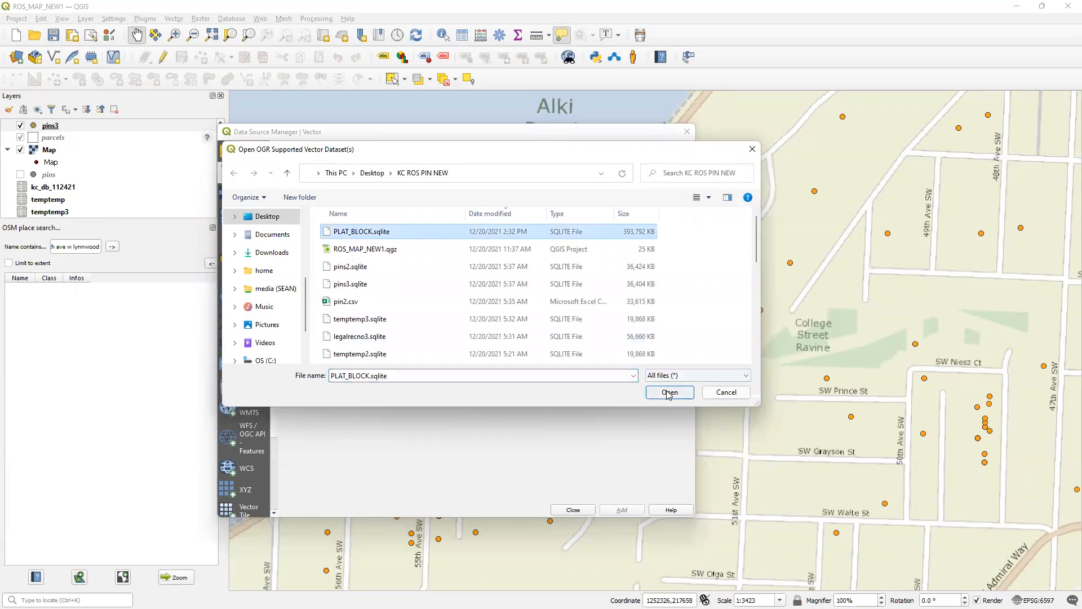
{"action": "left_click", "coordinate": [619, 510]}
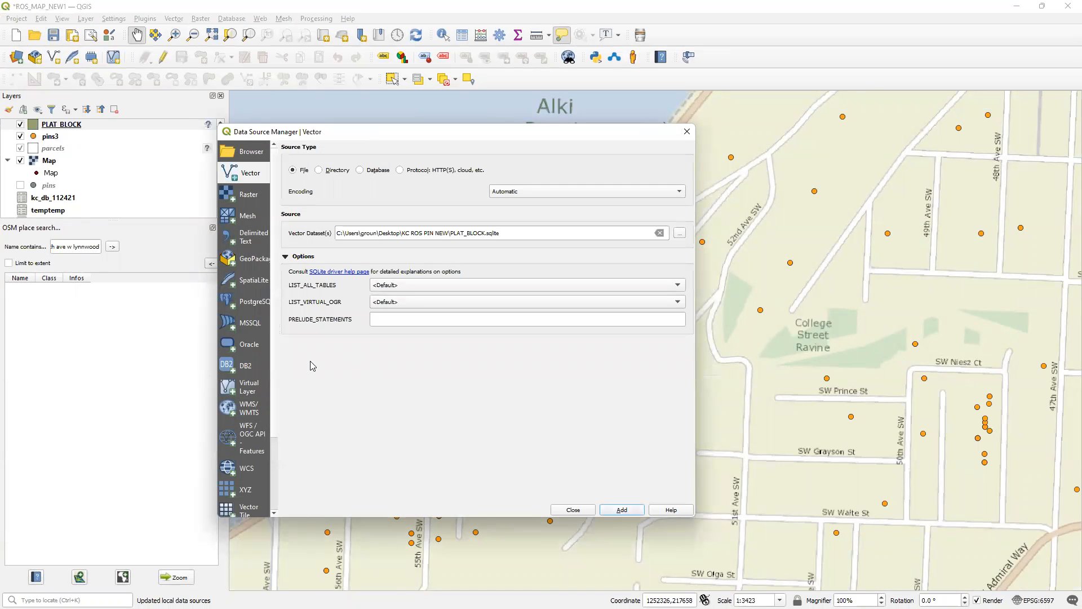
{"action": "left_click", "coordinate": [573, 510]}
- Review the fields and records in the PLAT_BLOCK layer's attribute table, and close the table
{"action": "right_click", "coordinate": [79, 124]}
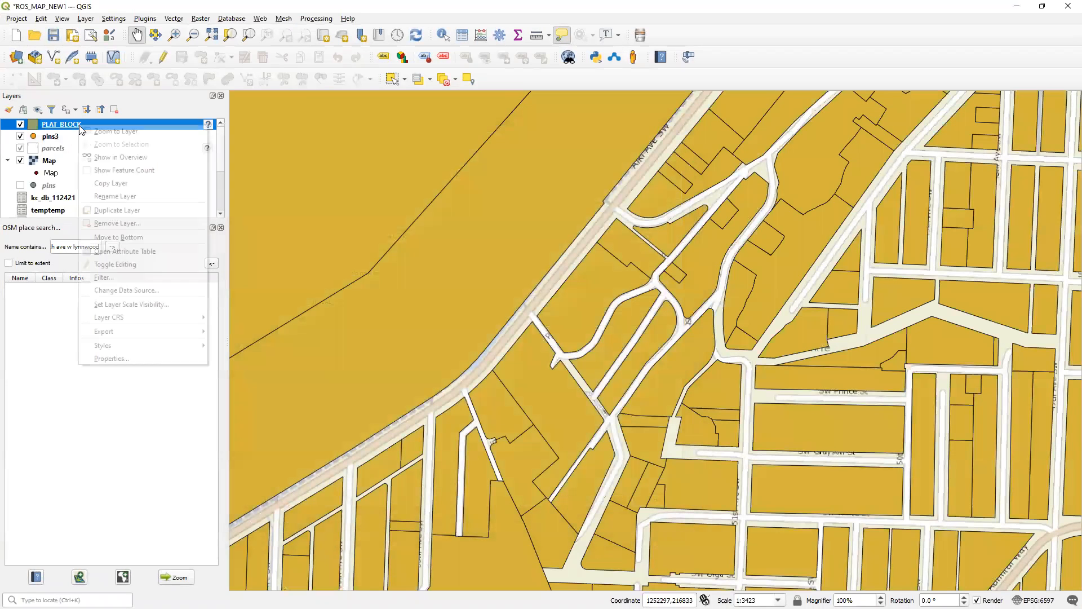
{"action": "left_click", "coordinate": [157, 251]}
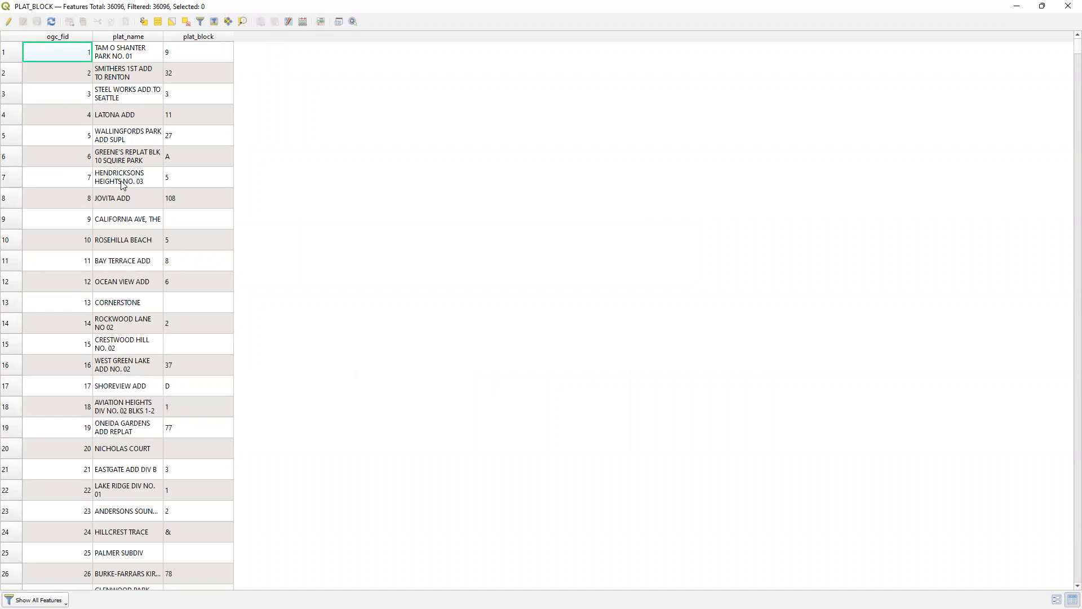
{"action": "scroll", "coordinate": [145, 182], "scroll_direction": "down", "scroll_amount": 20}
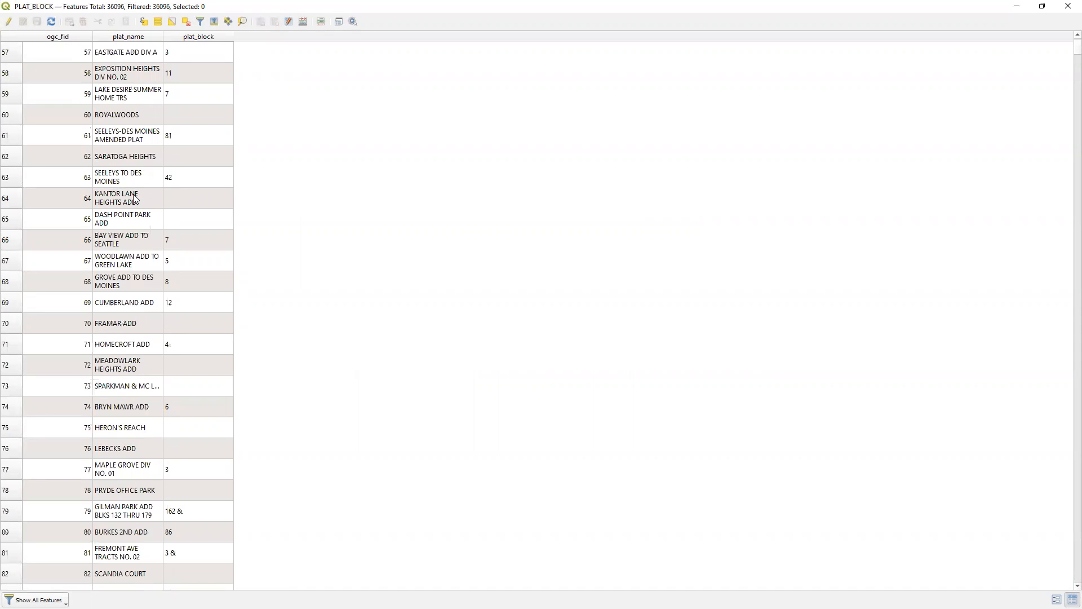
{"action": "scroll", "coordinate": [131, 203], "scroll_direction": "down", "scroll_amount": 20}
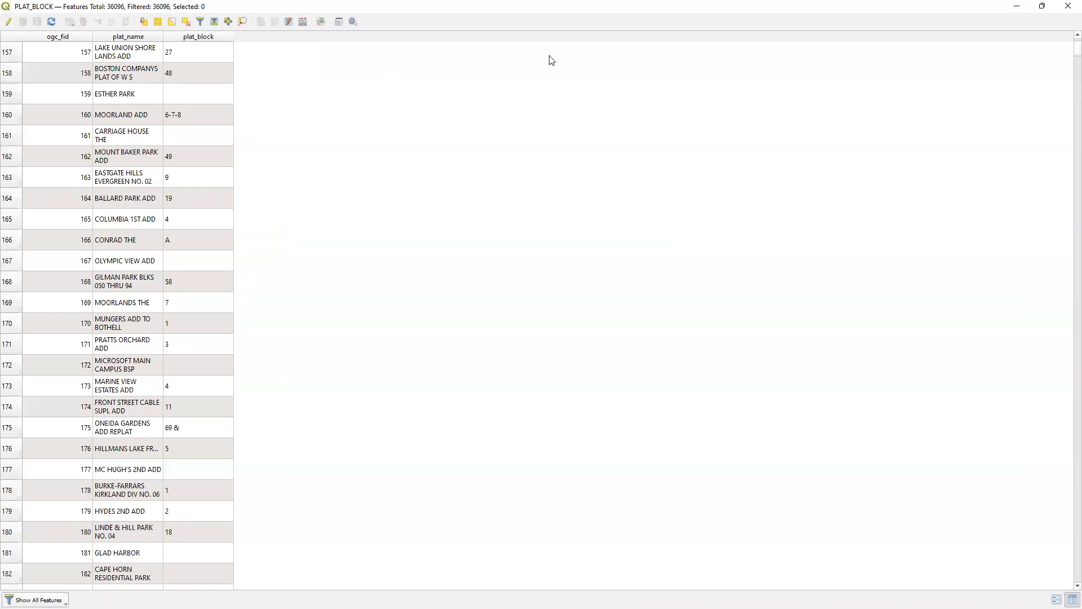
{"action": "left_click_drag", "start_coordinate": [1077, 50], "coordinate": [1065, 4]}
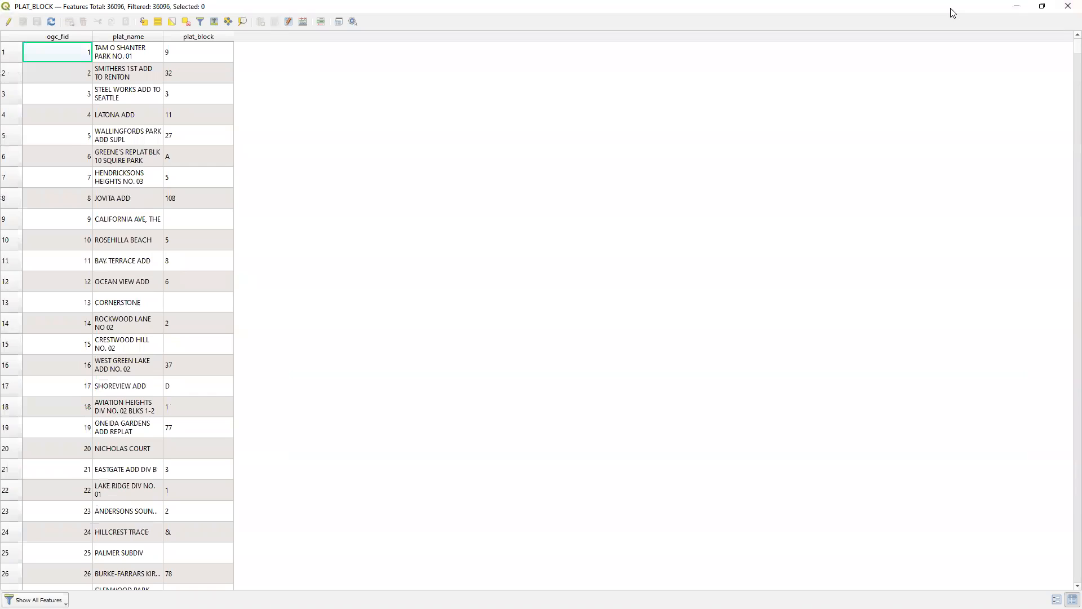
{"action": "left_click", "coordinate": [1068, 6]}
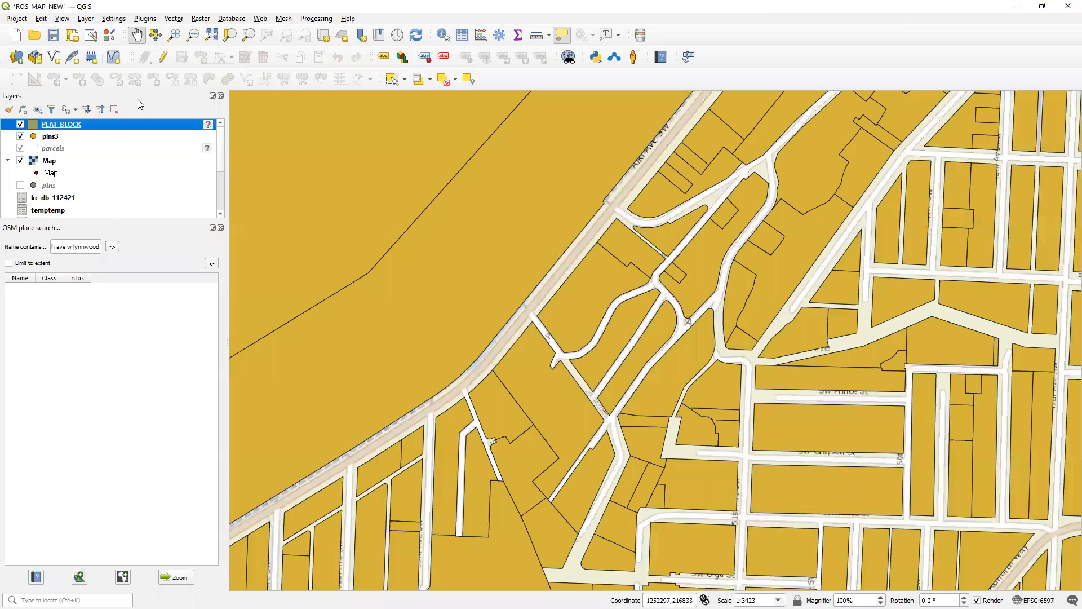
- Assign NAD83(2011) / Washington North (ftUS), EPSG:6597, to the PLAT_BLOCK layer and hide the layer on the map
{"action": "left_click", "coordinate": [209, 124]}
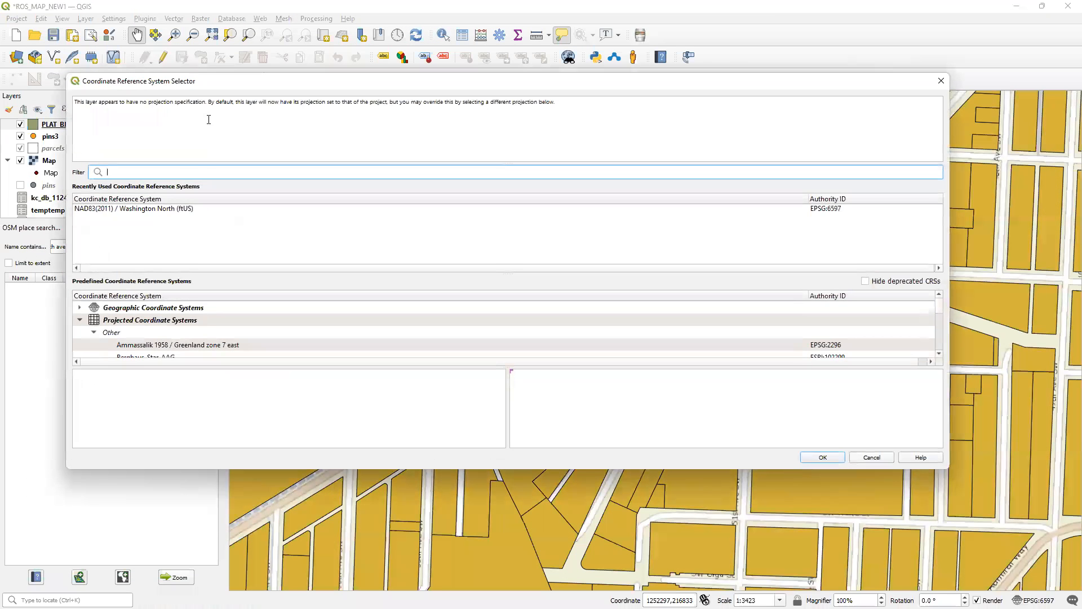
{"action": "double_click", "coordinate": [172, 208]}
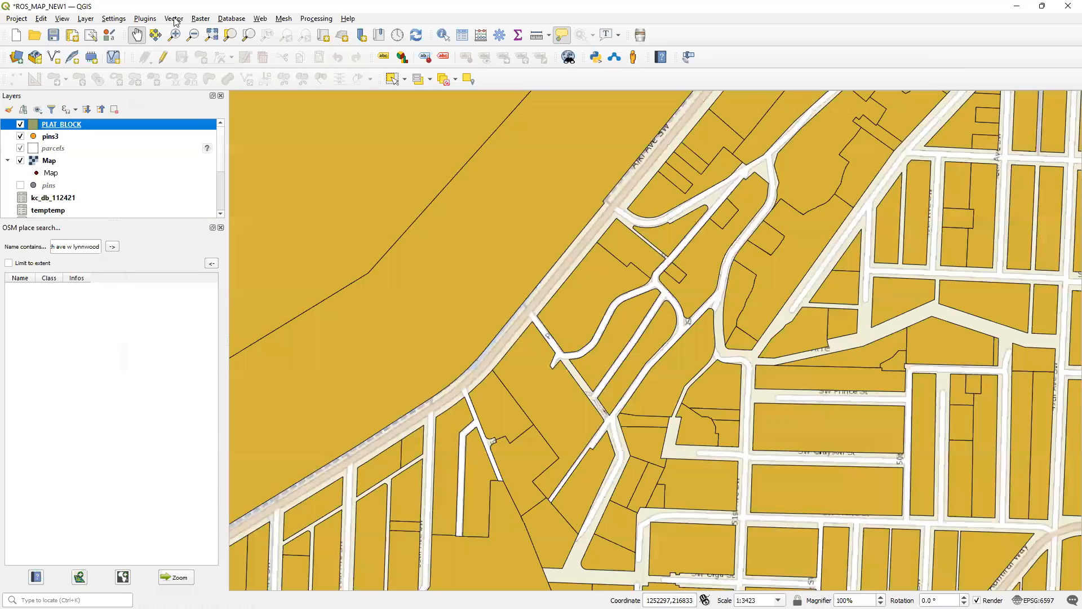
{"action": "left_click", "coordinate": [20, 124]}
- Set up a Dissolve of the PLAT_BLOCK layer with plat_name as the only dissolve field
{"action": "left_click", "coordinate": [174, 19]}
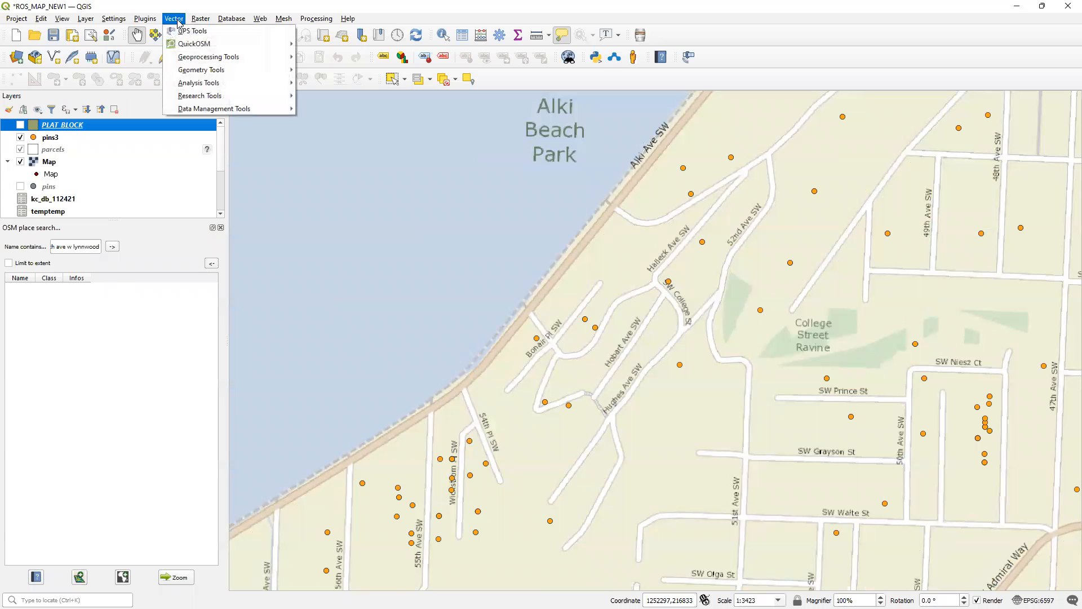
{"action": "mouse_move", "coordinate": [202, 56]}
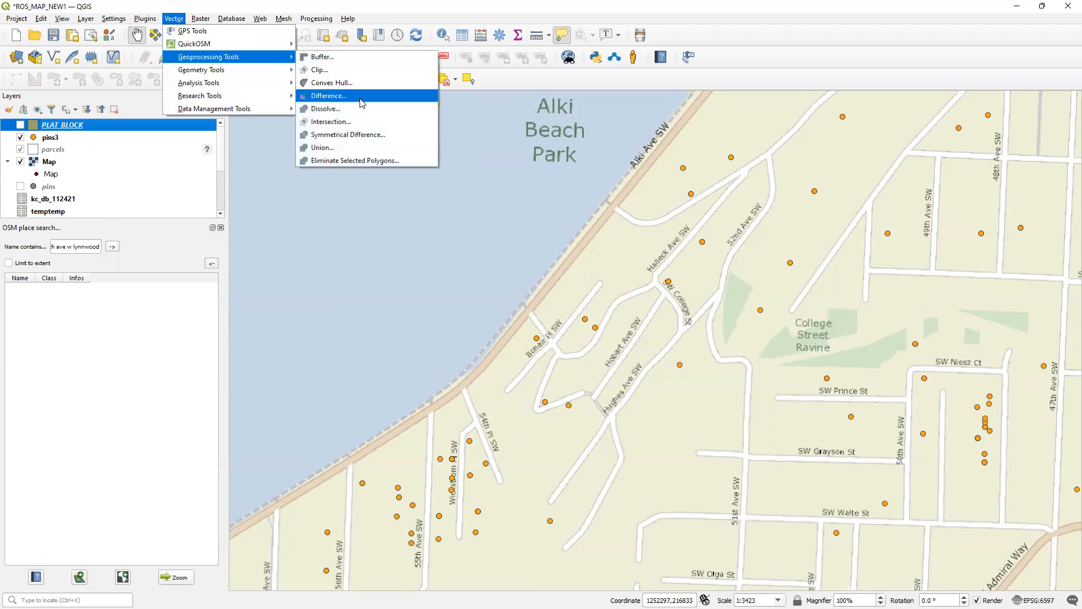
{"action": "left_click", "coordinate": [358, 105]}
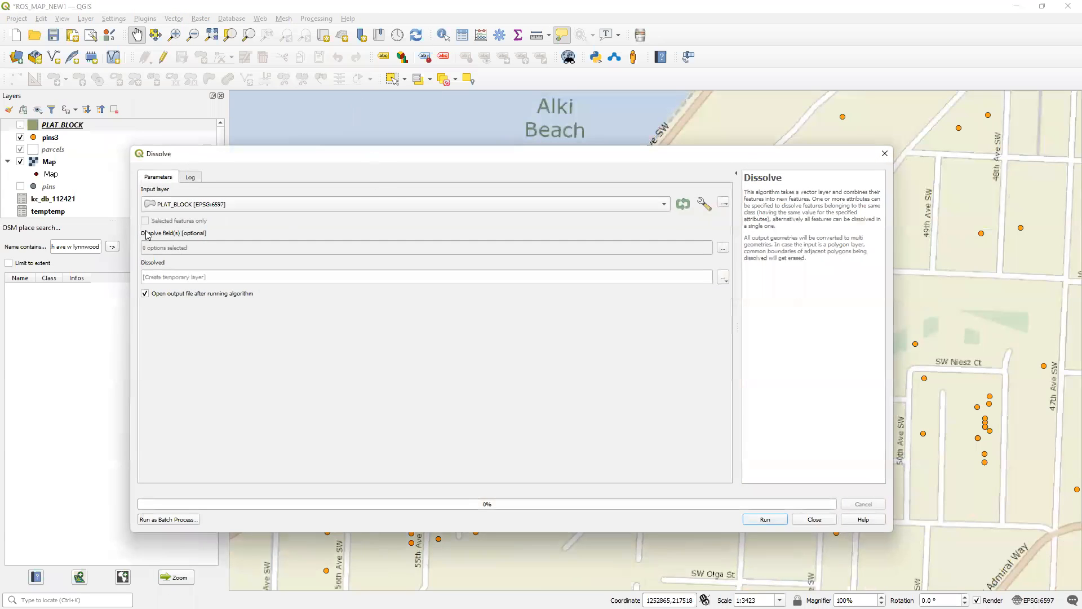
{"action": "left_click", "coordinate": [723, 249]}
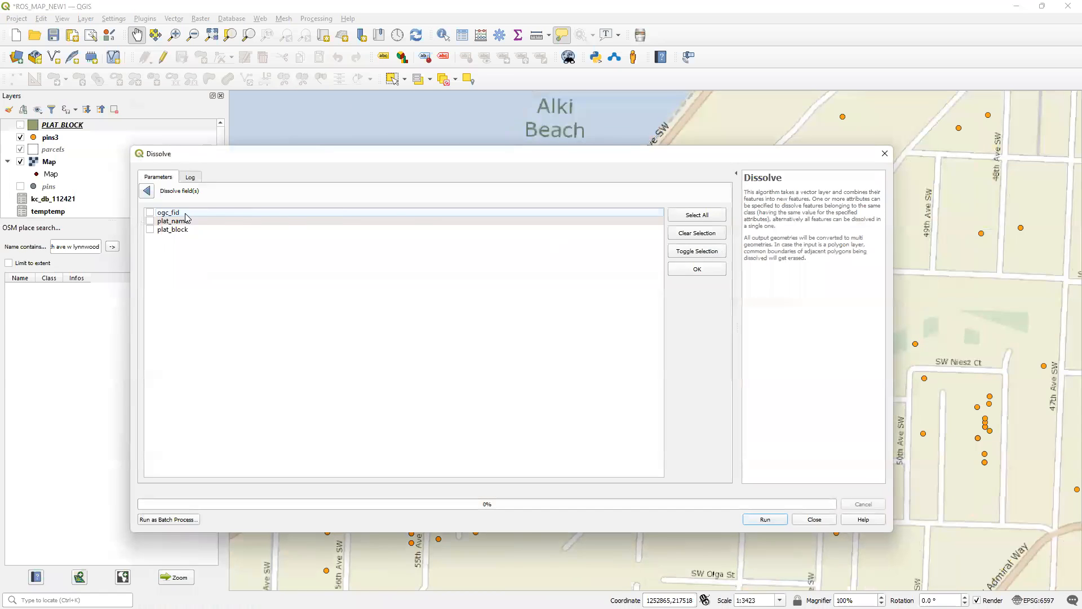
{"action": "left_click", "coordinate": [151, 221]}
{"action": "left_click", "coordinate": [145, 191]}
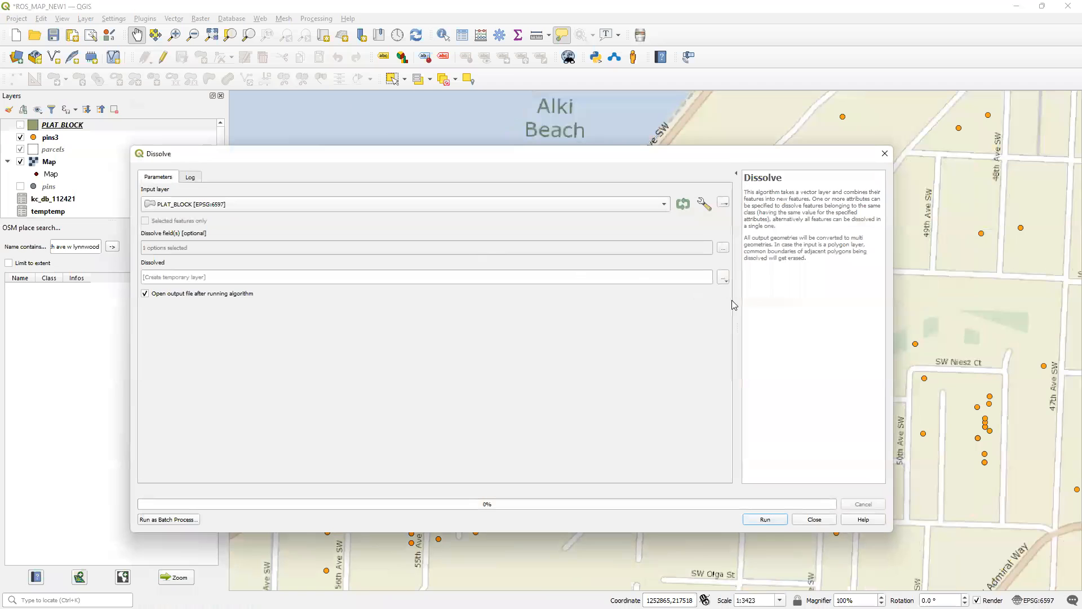
- Save the dissolve output as PLAT.sqlite in the KC ROS PIN NEW folder, run the algorithm and close it
{"action": "left_click", "coordinate": [723, 277]}
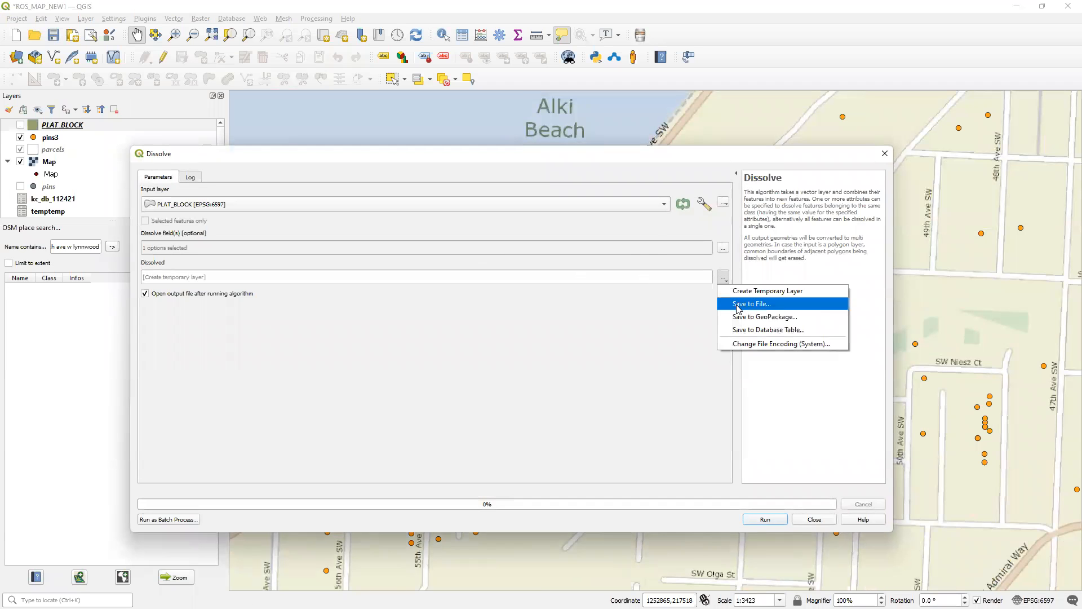
{"action": "left_click", "coordinate": [728, 304]}
{"action": "type", "text": "PLAT"}
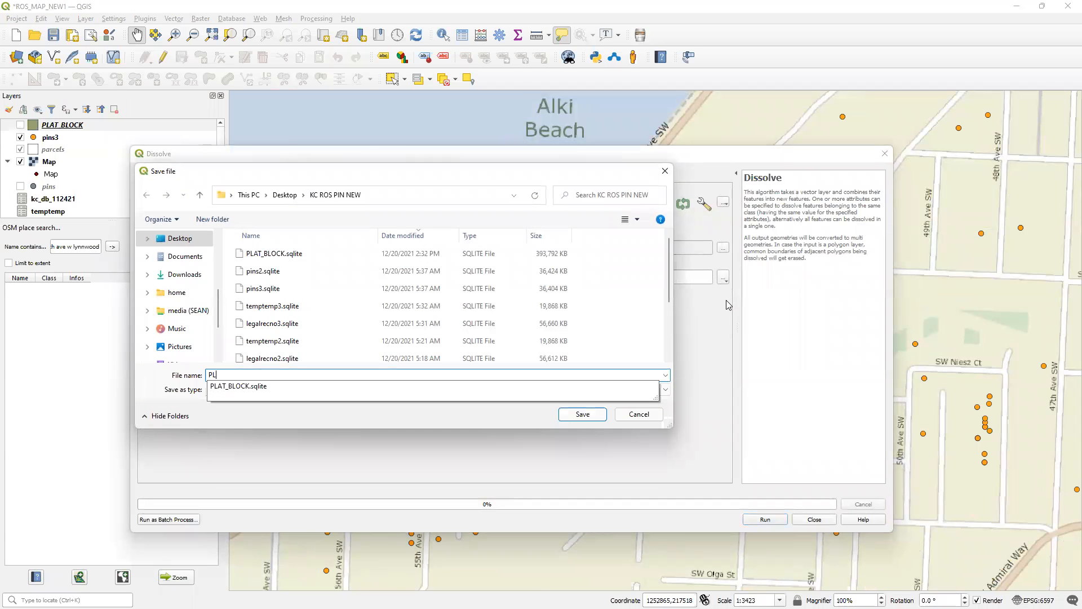
{"action": "left_click", "coordinate": [595, 415]}
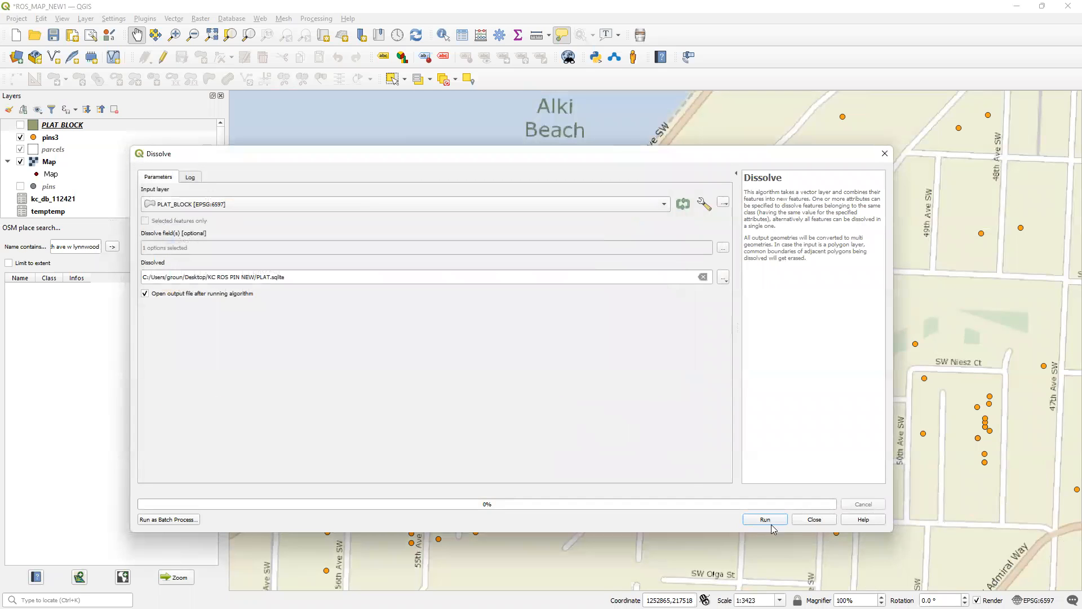
{"action": "left_click", "coordinate": [766, 519]}
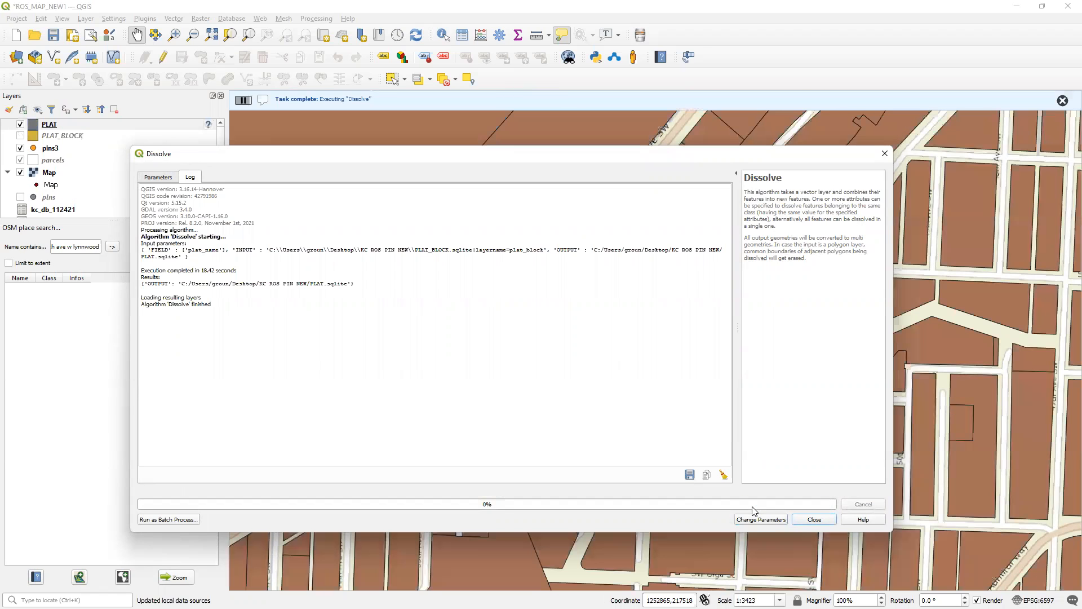
{"action": "left_click", "coordinate": [814, 519]}
- Inspect the dissolved PLAT polygons on the map and check the layer's feature count, turning the count display off again
{"action": "scroll", "coordinate": [468, 358], "scroll_direction": "down", "scroll_amount": 1}
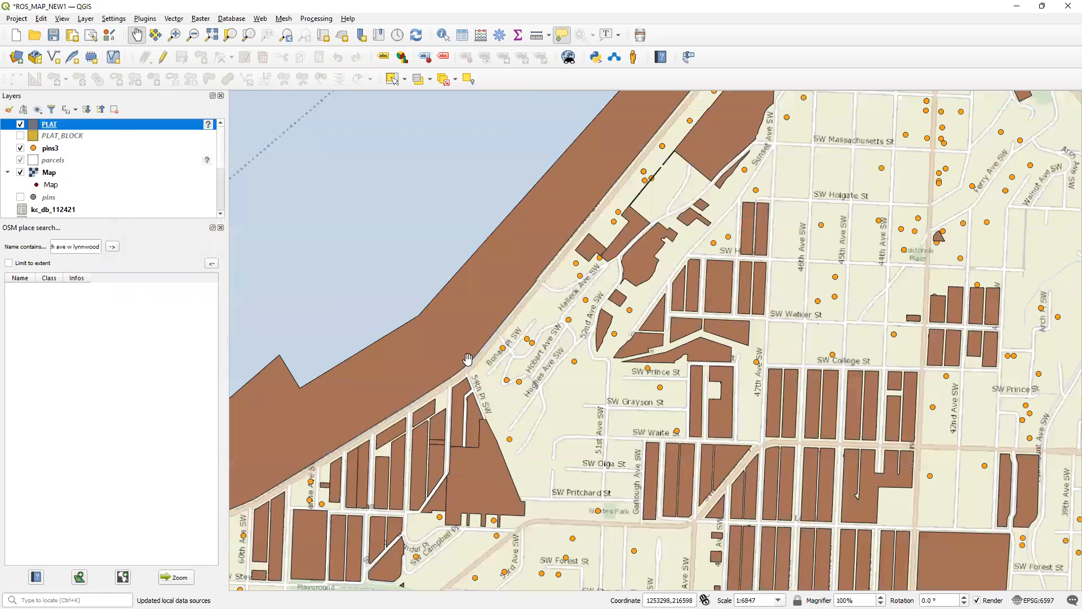
{"action": "left_click_drag", "start_coordinate": [710, 371], "coordinate": [492, 419]}
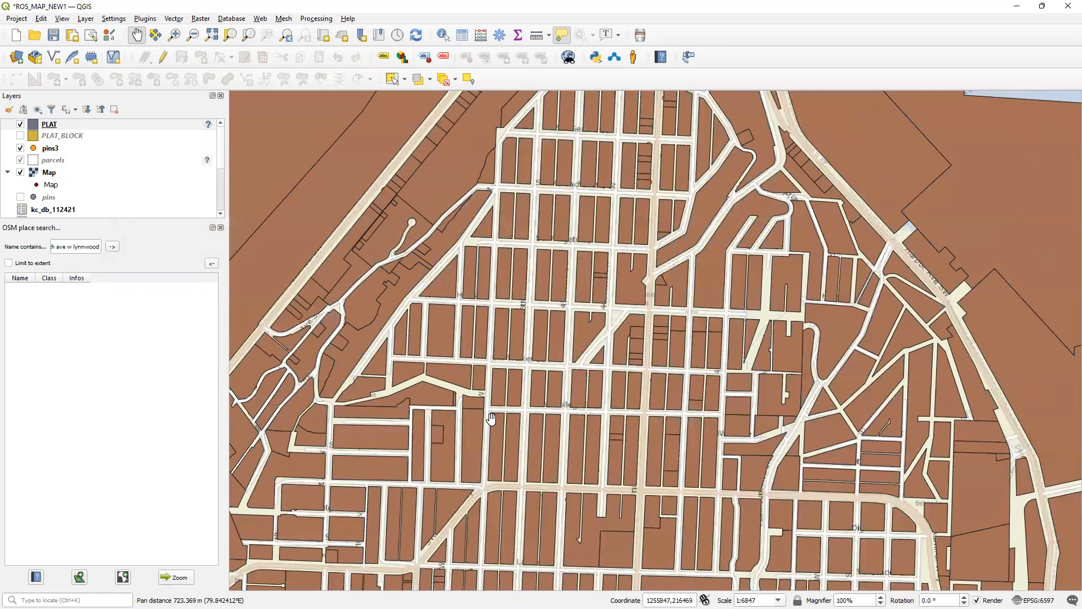
{"action": "right_click", "coordinate": [50, 129]}
{"action": "left_click", "coordinate": [83, 166]}
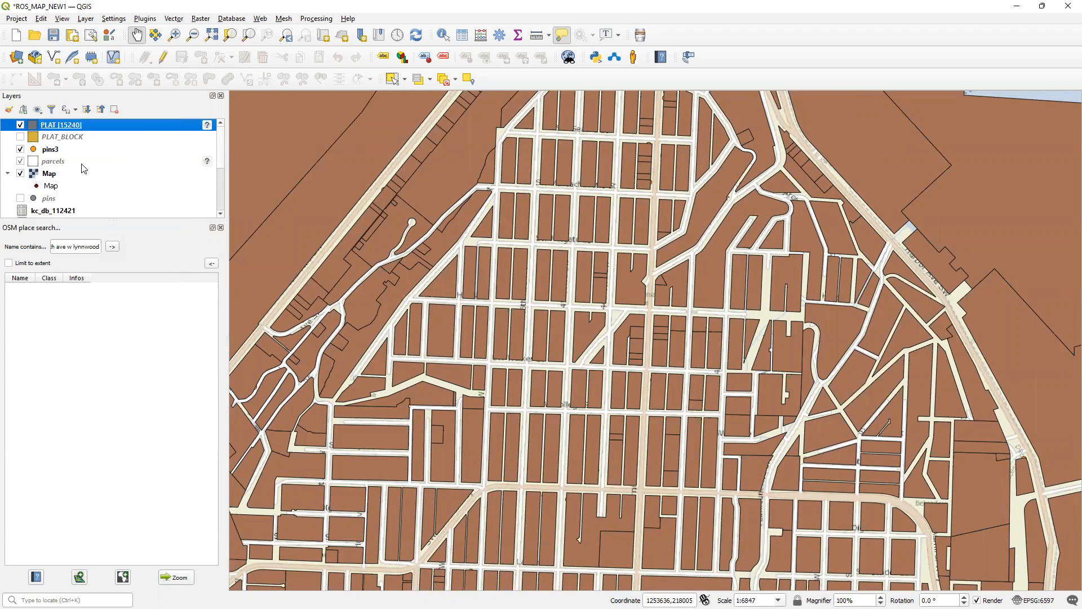
{"action": "right_click", "coordinate": [71, 126]}
{"action": "left_click", "coordinate": [100, 160]}
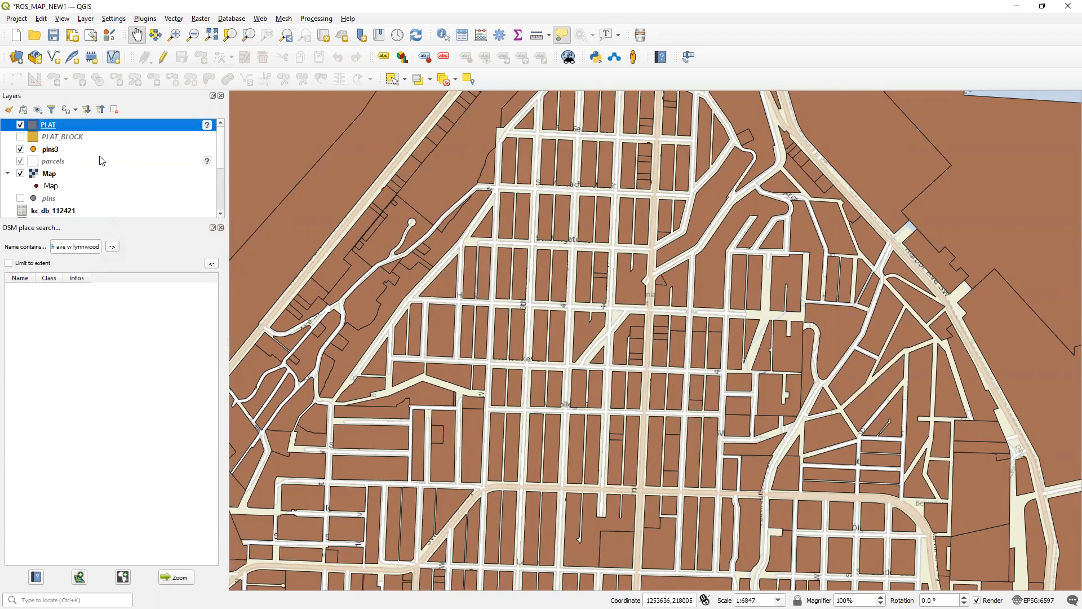
- Set the fill style of the PLAT layer's simple fill symbol to No Brush
{"action": "double_click", "coordinate": [83, 129]}
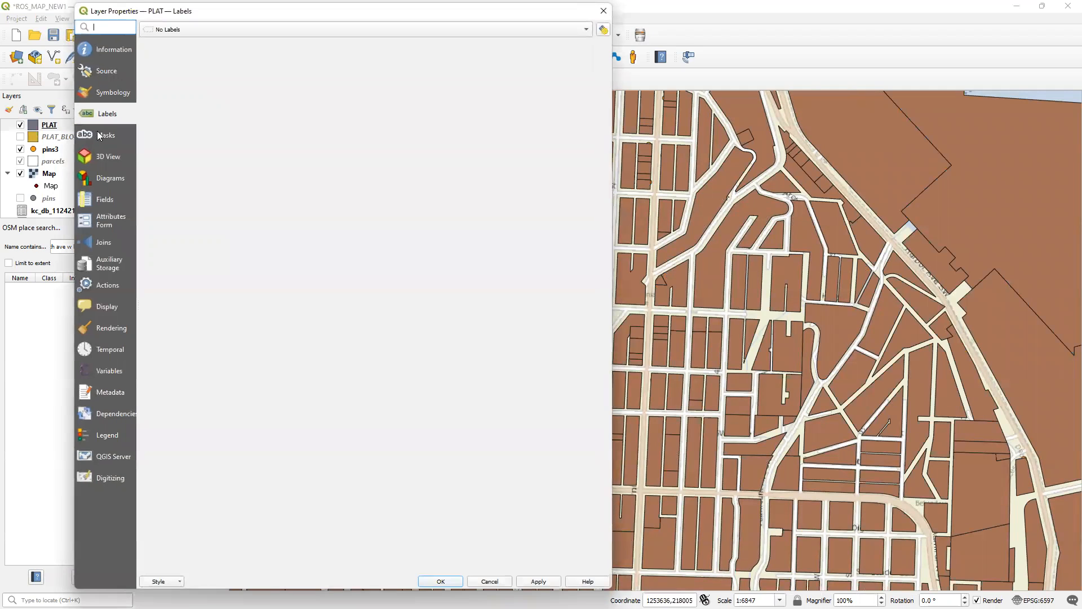
{"action": "left_click", "coordinate": [103, 91]}
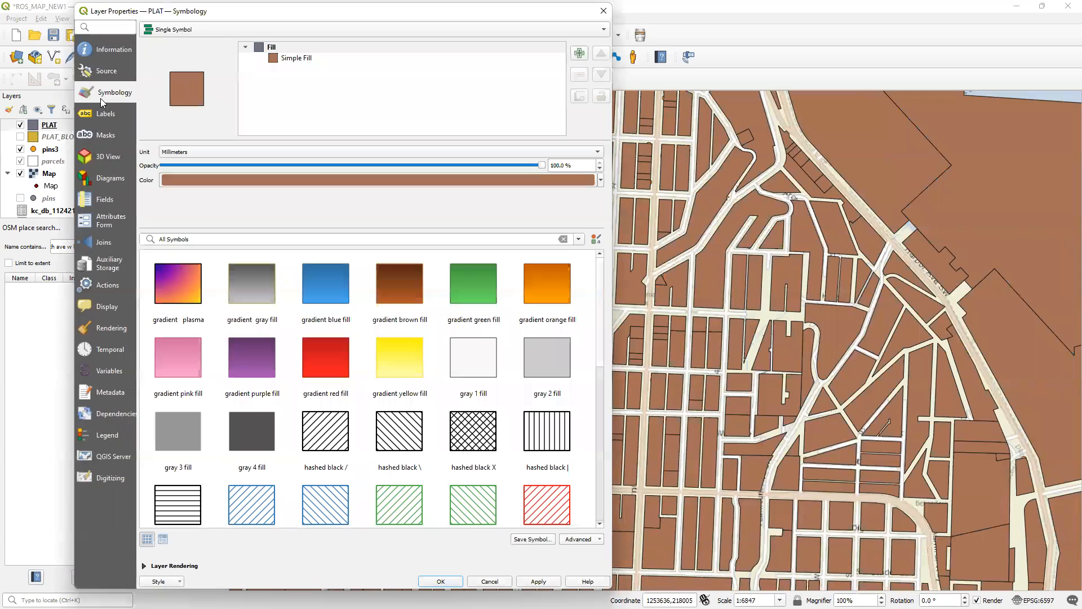
{"action": "left_click", "coordinate": [273, 59]}
{"action": "left_click", "coordinate": [571, 176]}
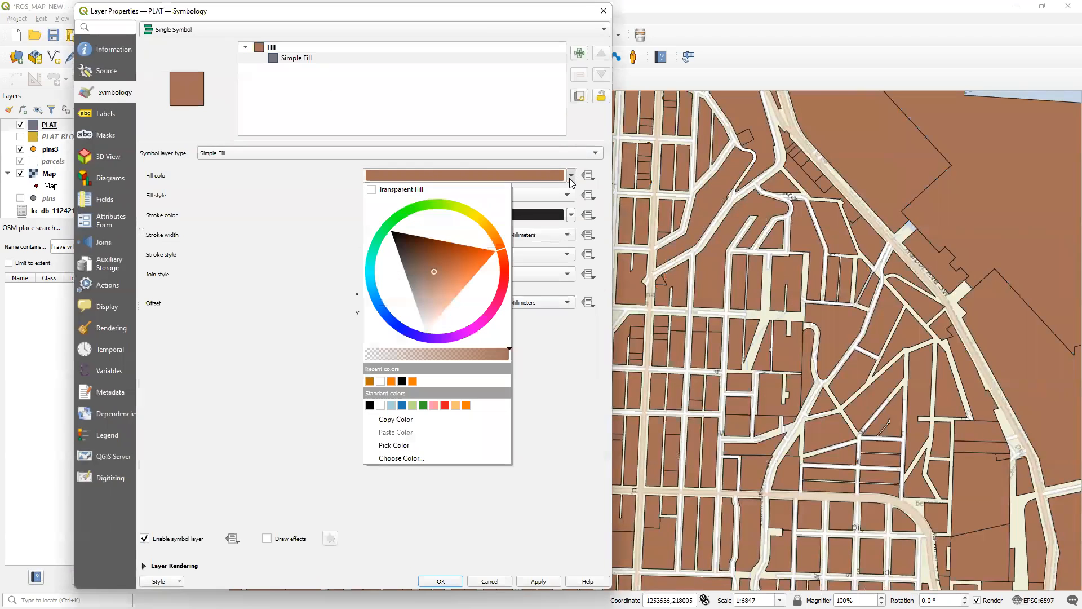
{"action": "key", "text": "Escape"}
{"action": "left_click", "coordinate": [333, 153]}
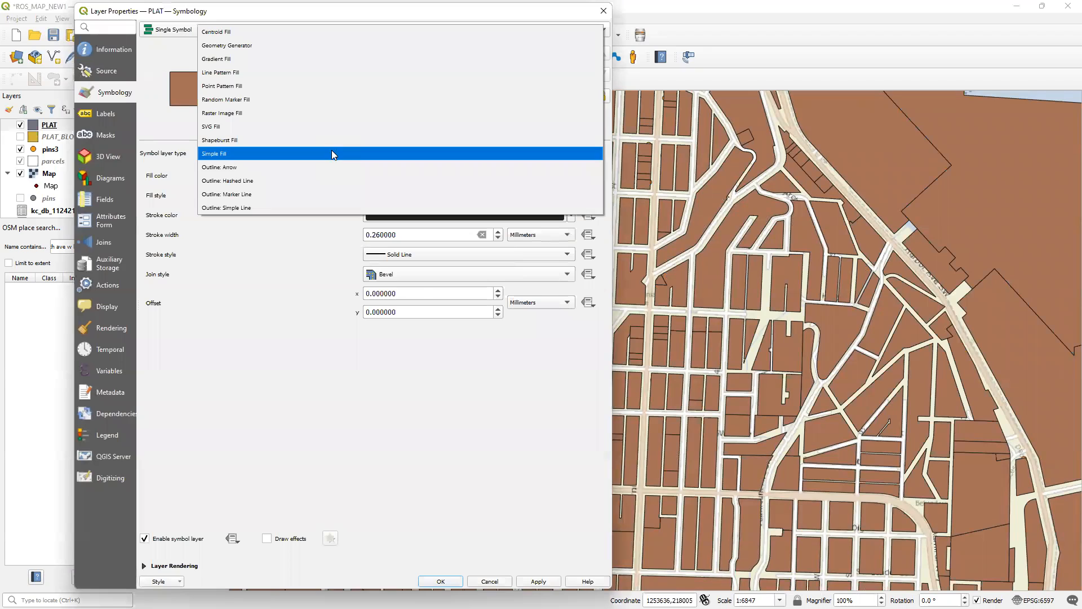
{"action": "left_click", "coordinate": [333, 154]}
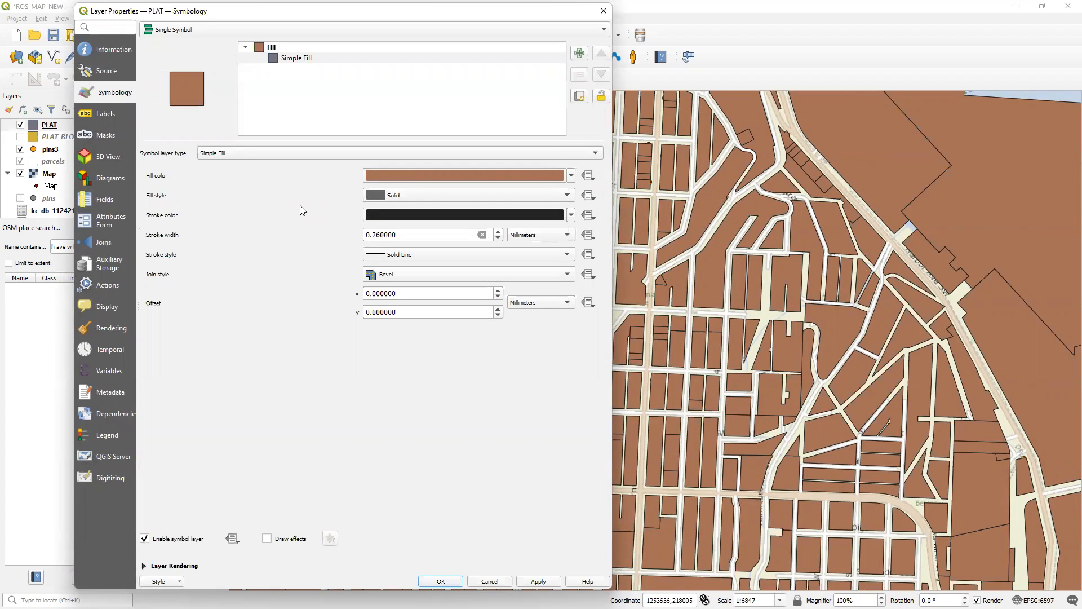
{"action": "left_click", "coordinate": [293, 63]}
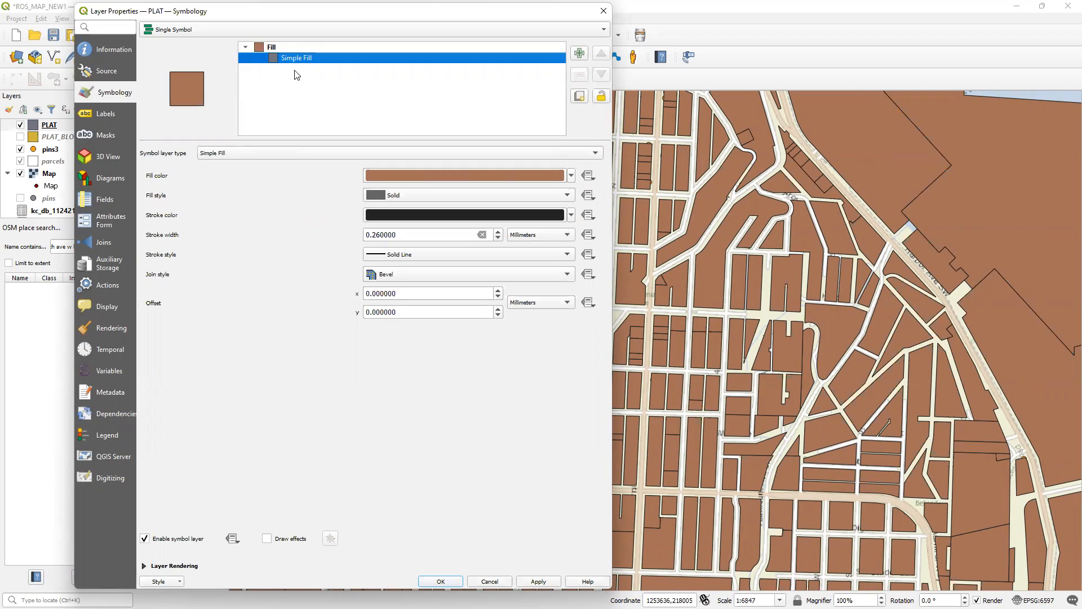
{"action": "left_click", "coordinate": [309, 152]}
{"action": "left_click", "coordinate": [303, 154]}
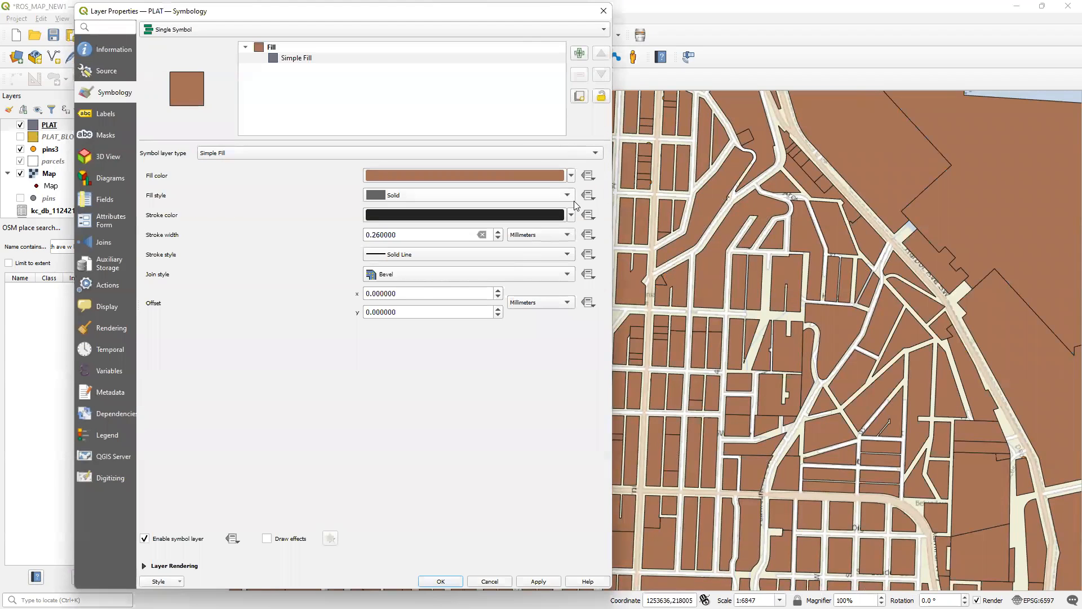
{"action": "left_click", "coordinate": [569, 196]}
{"action": "left_click", "coordinate": [530, 216]}
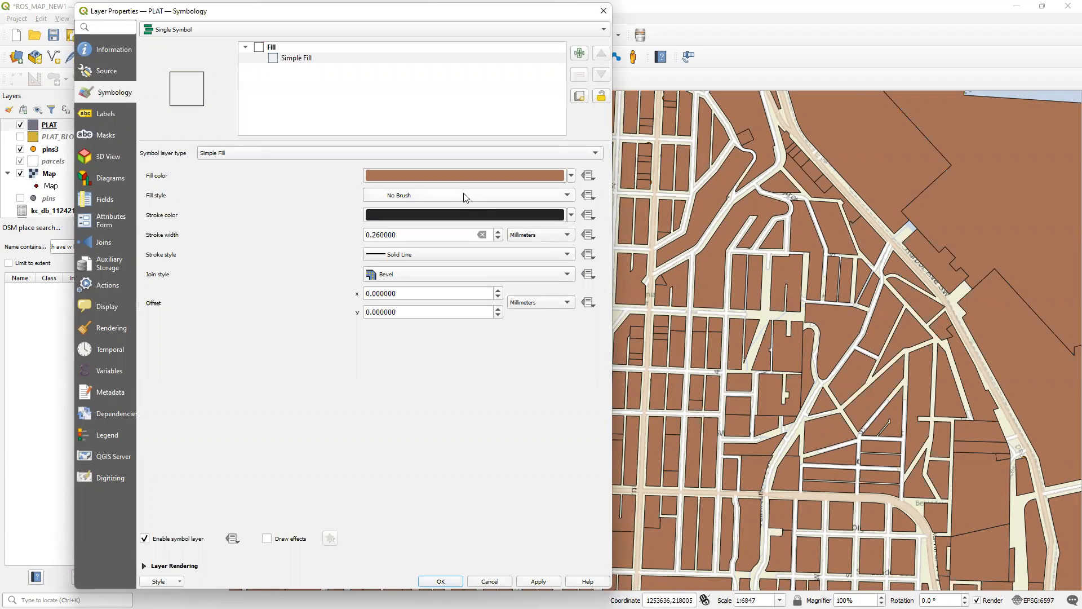
- Give the PLAT polygon outline a red stroke with the Dash Dot Dot Line style and apply the symbology
{"action": "left_click", "coordinate": [285, 48]}
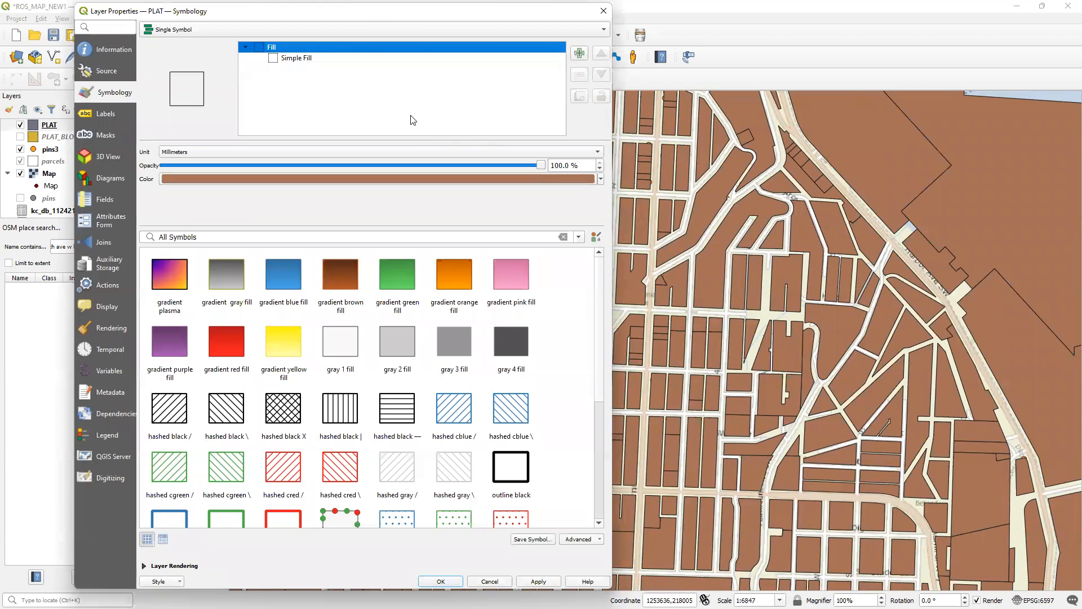
{"action": "left_click", "coordinate": [297, 58]}
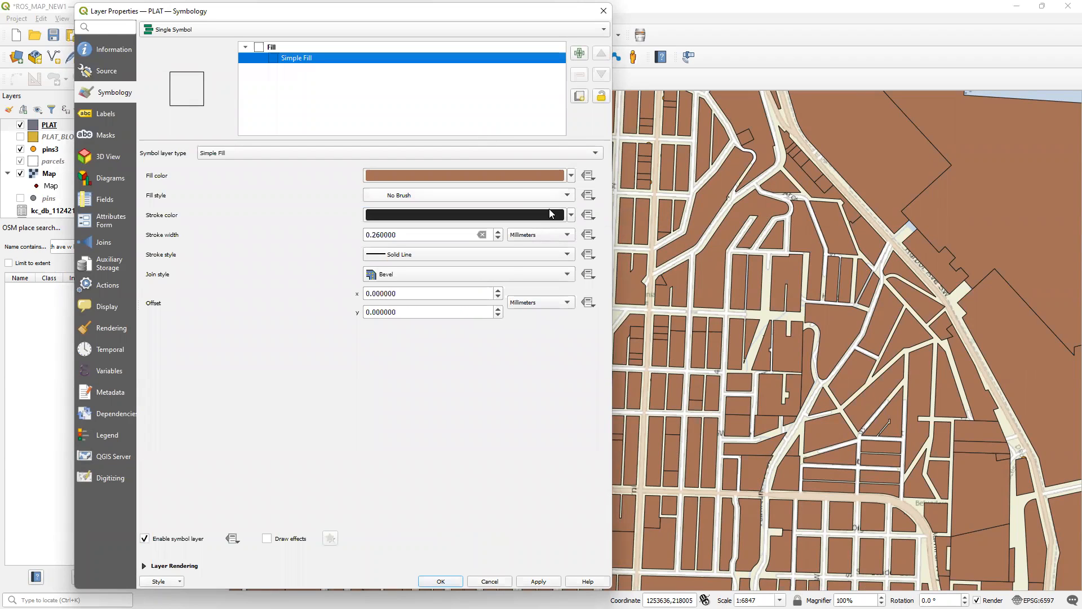
{"action": "left_click", "coordinate": [571, 215]}
{"action": "left_click", "coordinate": [497, 310]}
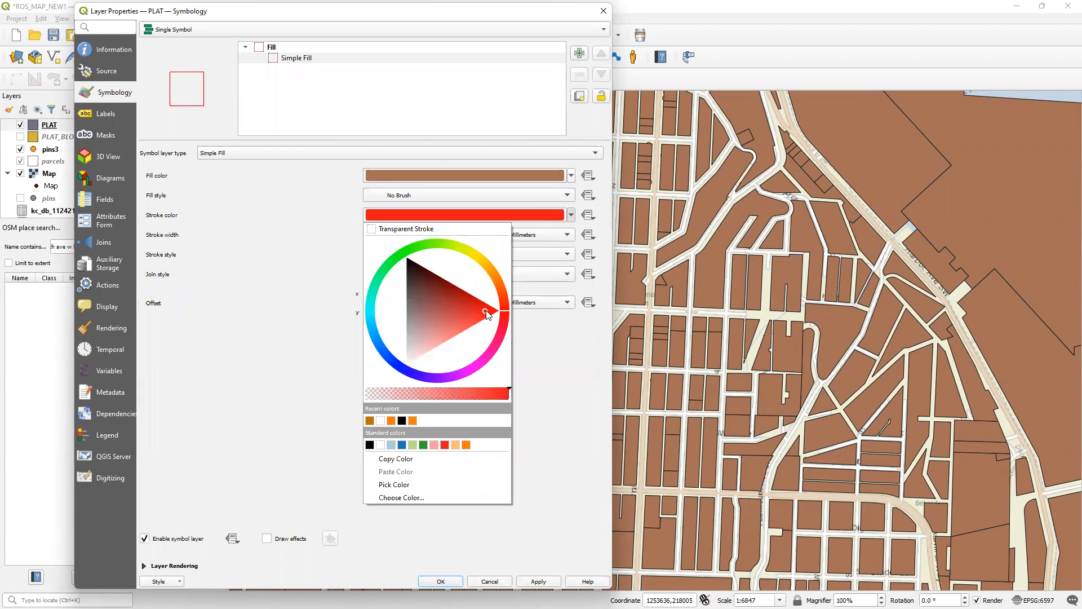
{"action": "left_click", "coordinate": [444, 445]}
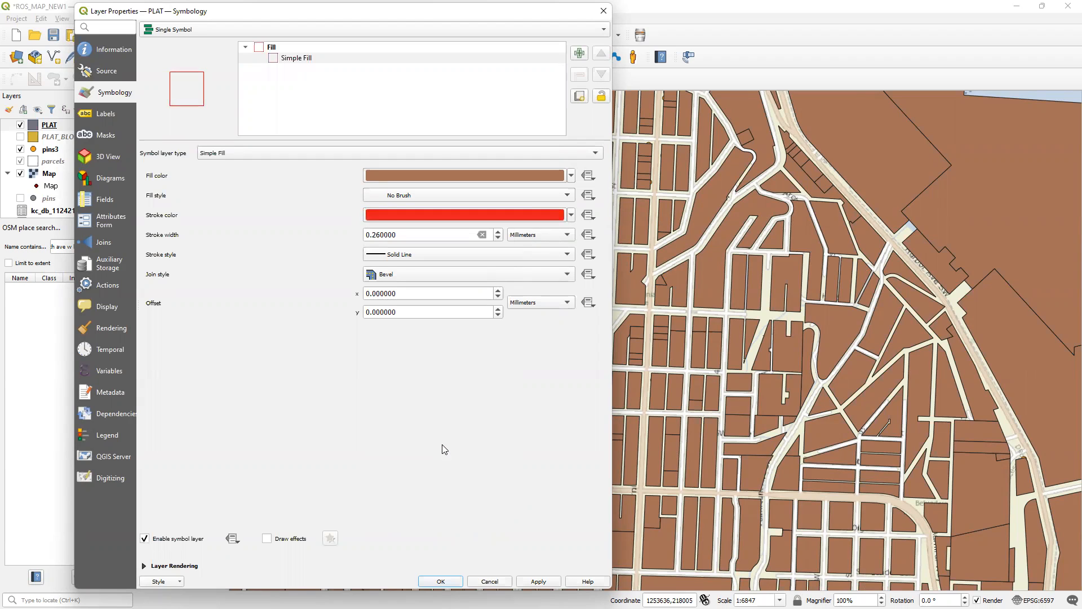
{"action": "left_click", "coordinate": [401, 255]}
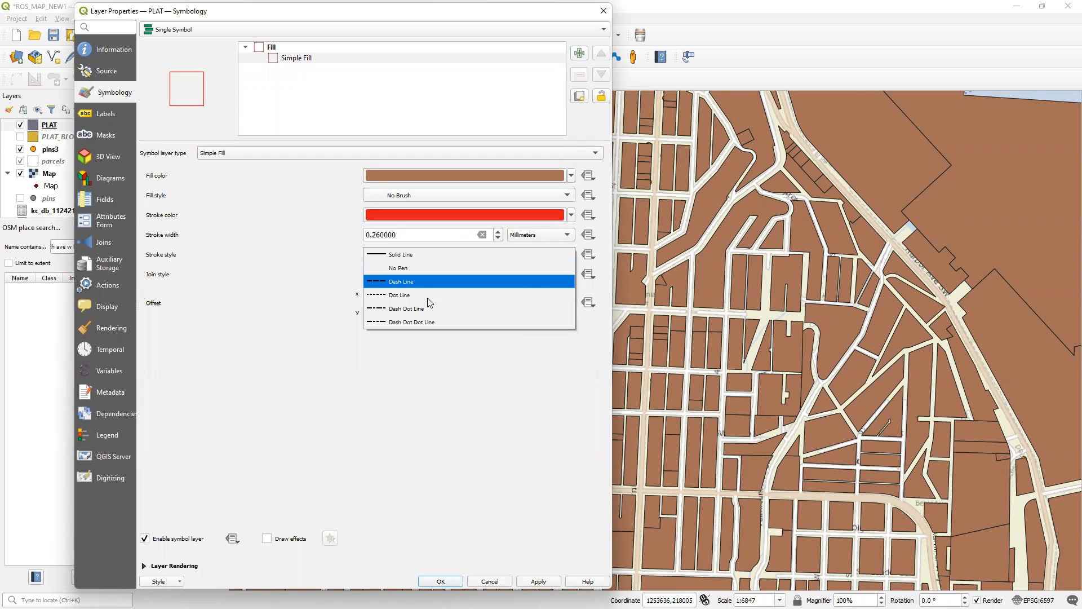
{"action": "left_click", "coordinate": [425, 322]}
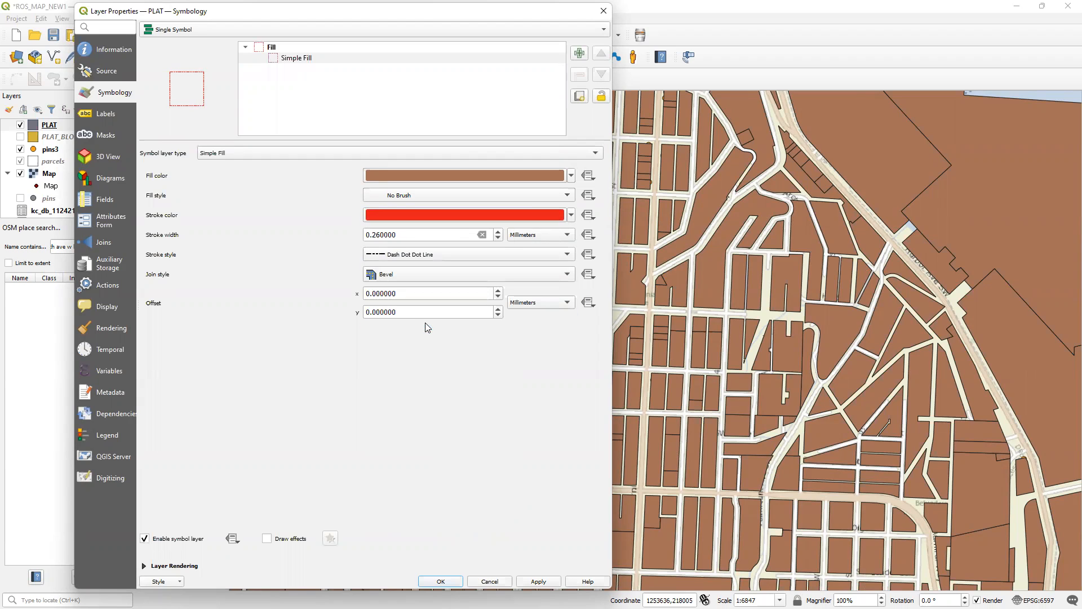
{"action": "left_click", "coordinate": [543, 585]}
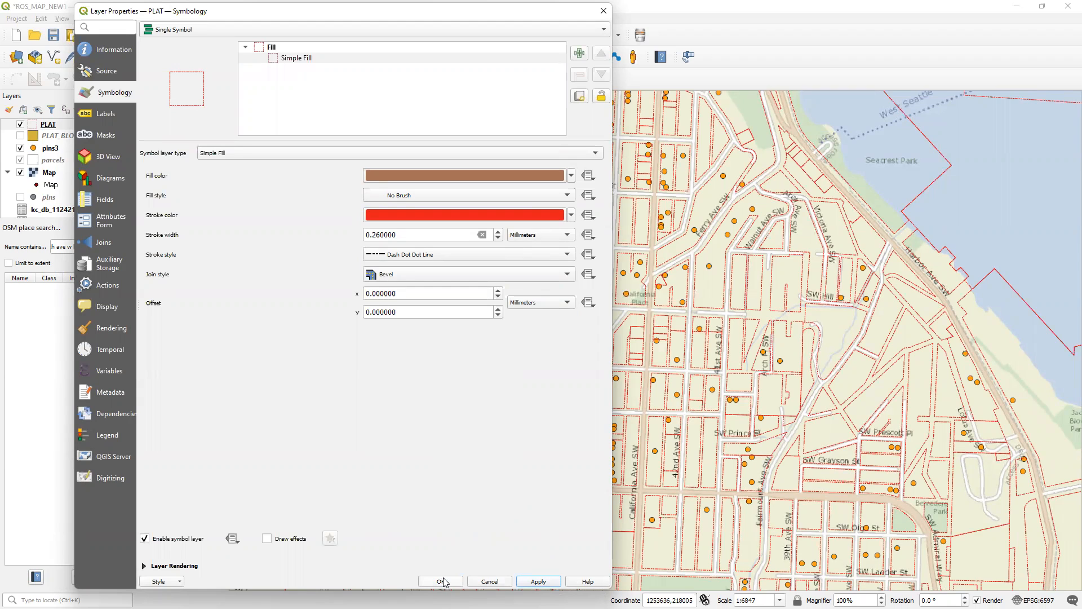
- Turn on single labels for the PLAT layer using plat_name, colour the text orange and apply
{"action": "left_click", "coordinate": [107, 113]}
{"action": "left_click", "coordinate": [189, 28]}
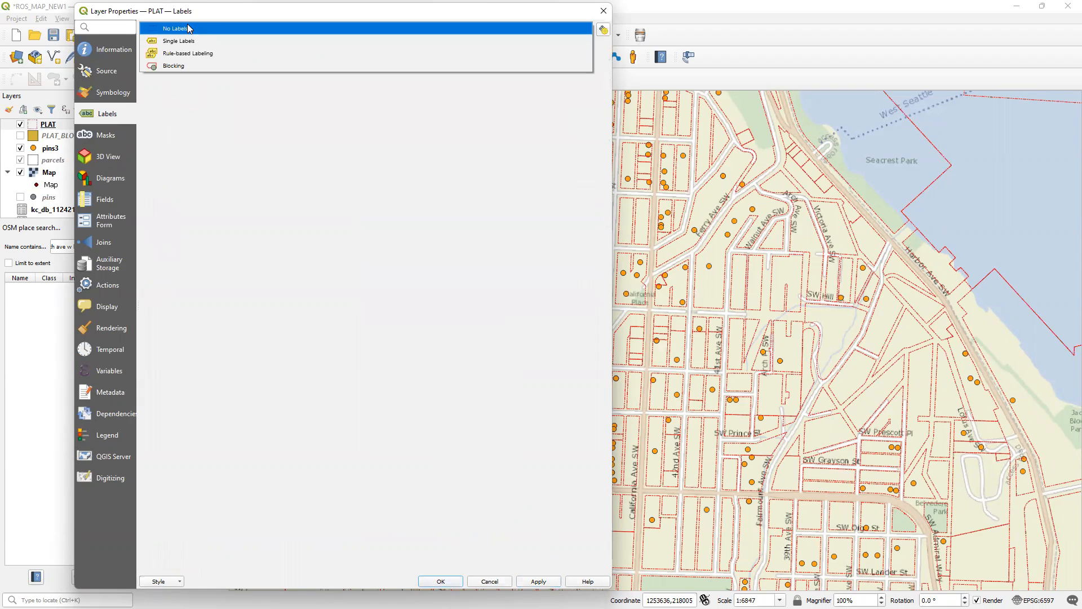
{"action": "left_click", "coordinate": [222, 41]}
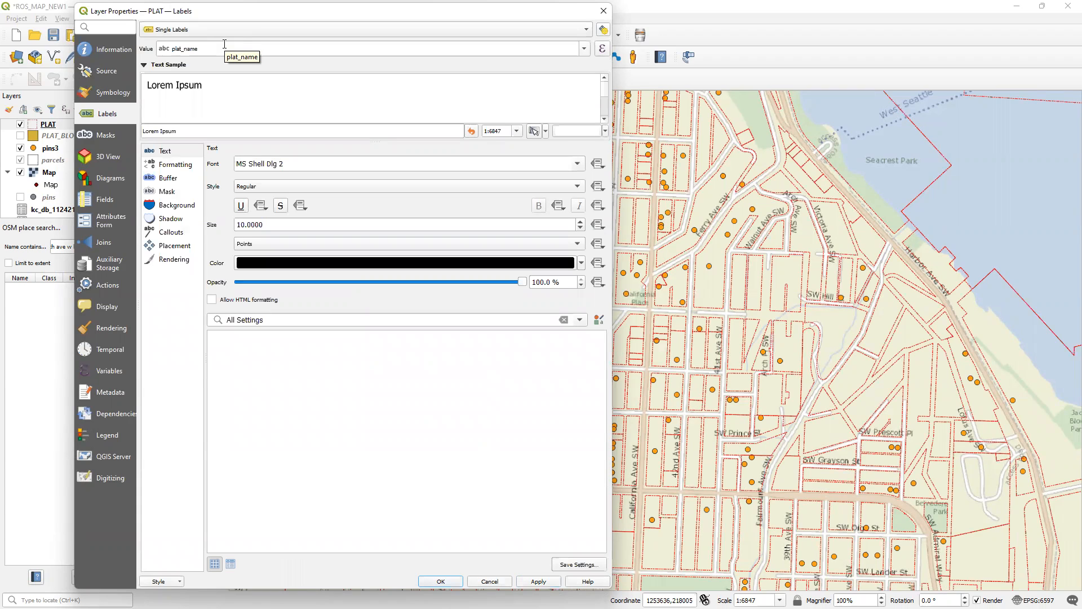
{"action": "left_click", "coordinate": [582, 263]}
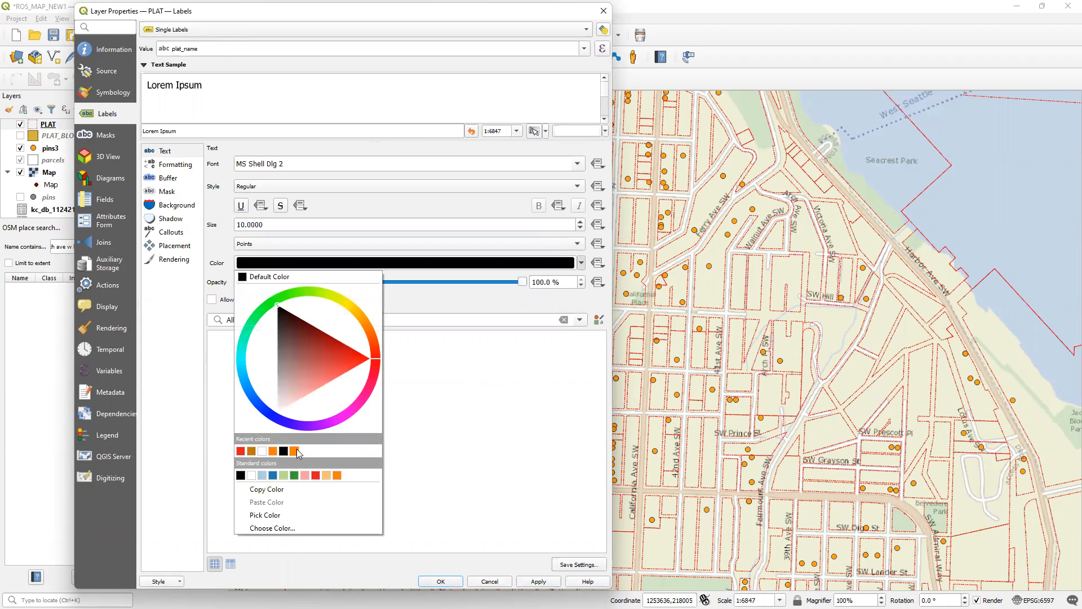
{"action": "left_click", "coordinate": [296, 452]}
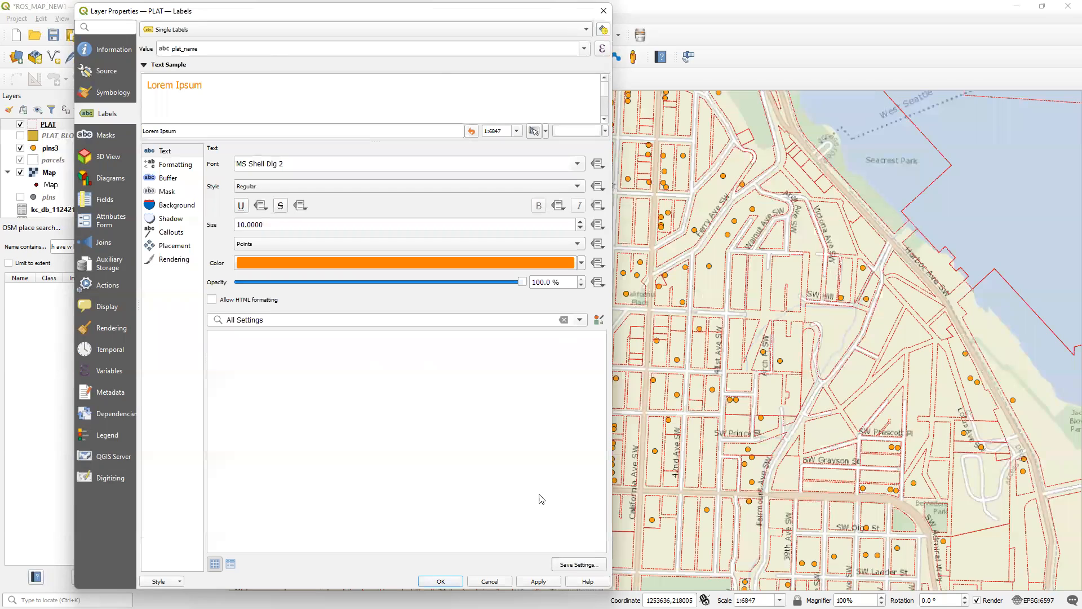
{"action": "left_click", "coordinate": [533, 581]}
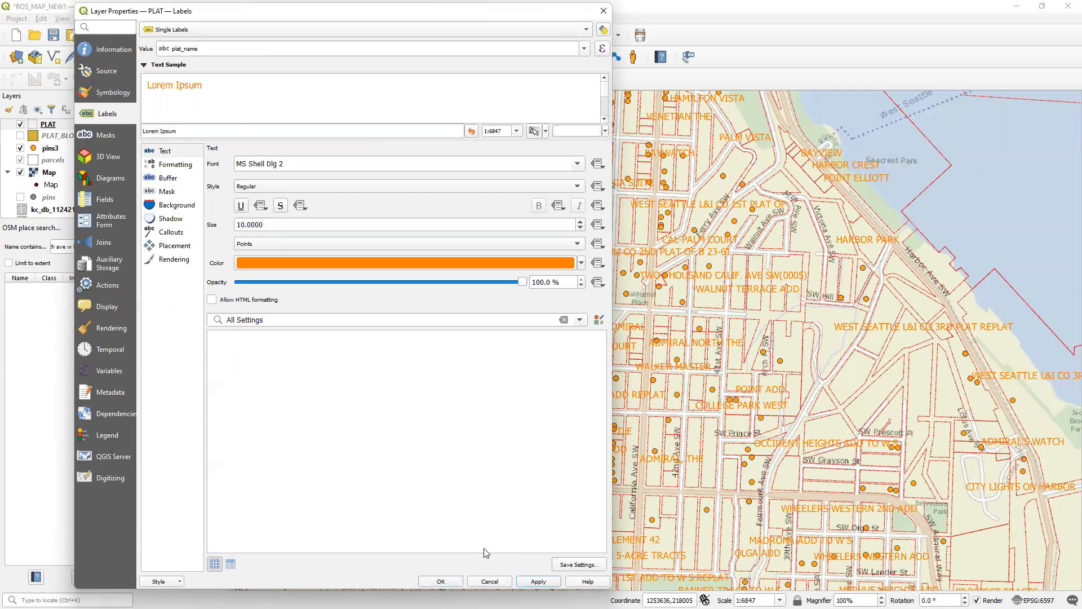
- Set the PLAT label size to 8 points and the placement mode to Free (Angled), and accept the layer properties
{"action": "double_click", "coordinate": [246, 225]}
{"action": "type", "text": "8"}
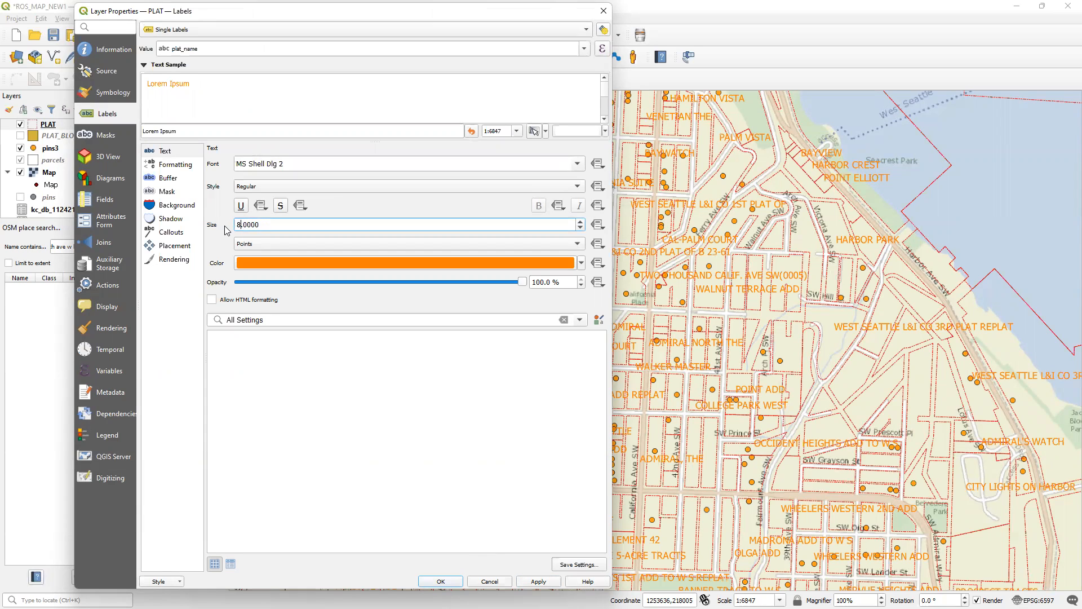
{"action": "left_click", "coordinate": [173, 250]}
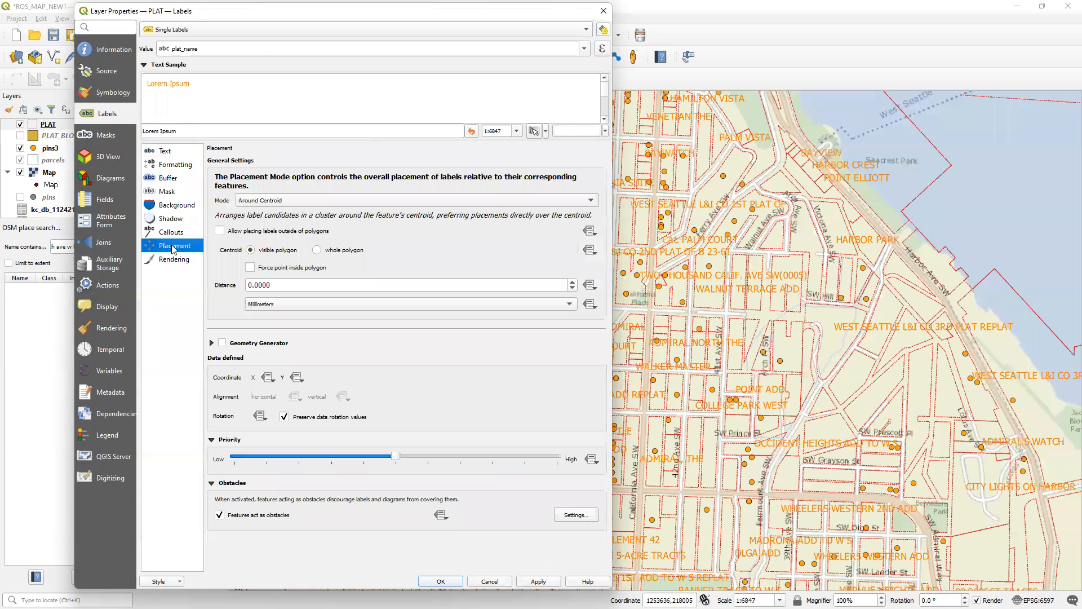
{"action": "left_click", "coordinate": [282, 201]}
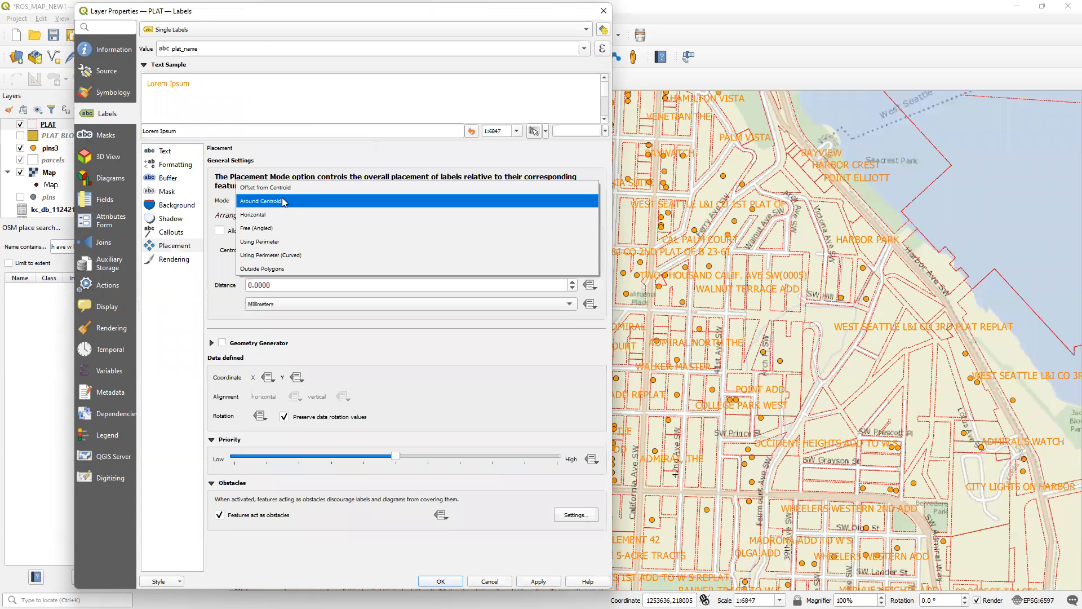
{"action": "left_click", "coordinate": [281, 228]}
{"action": "left_click", "coordinate": [551, 584]}
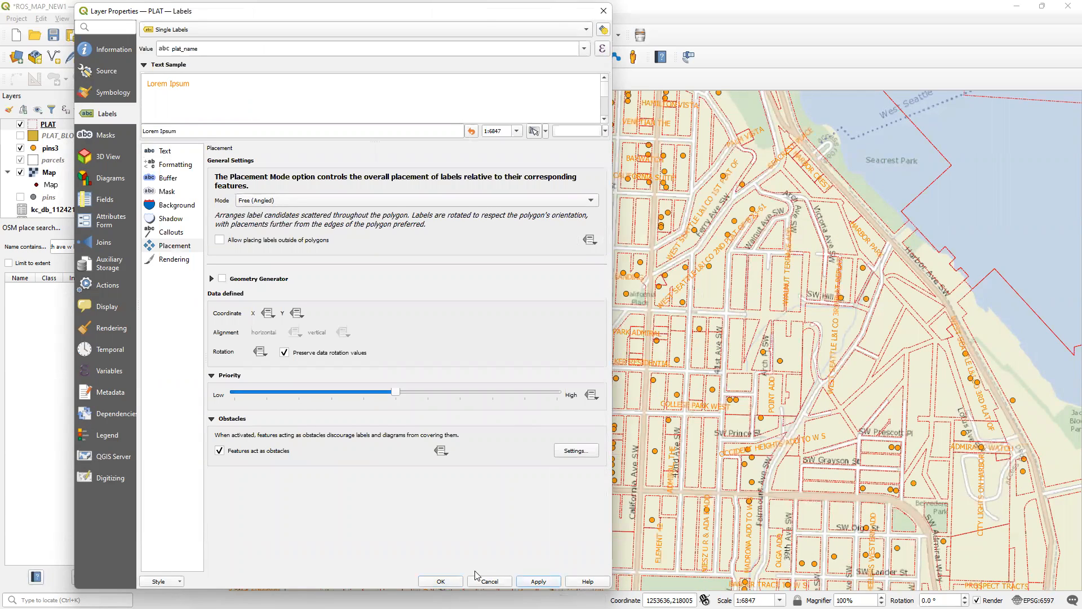
{"action": "left_click", "coordinate": [452, 582]}
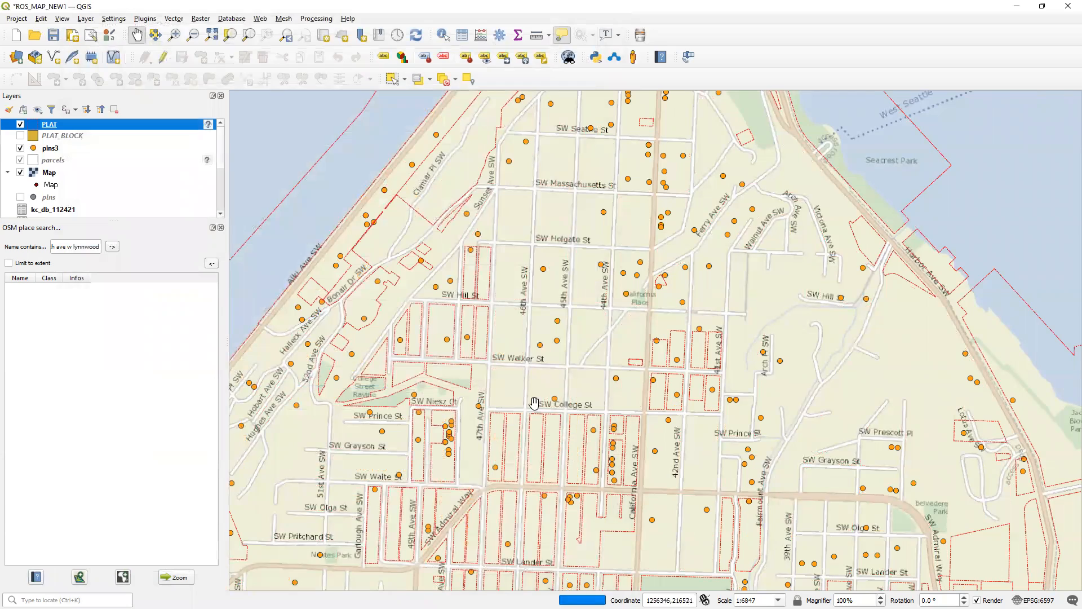
- Identify the PLAT features in the blocks south and north of SW Walker St
{"action": "scroll", "coordinate": [476, 370], "scroll_direction": "up", "scroll_amount": 2}
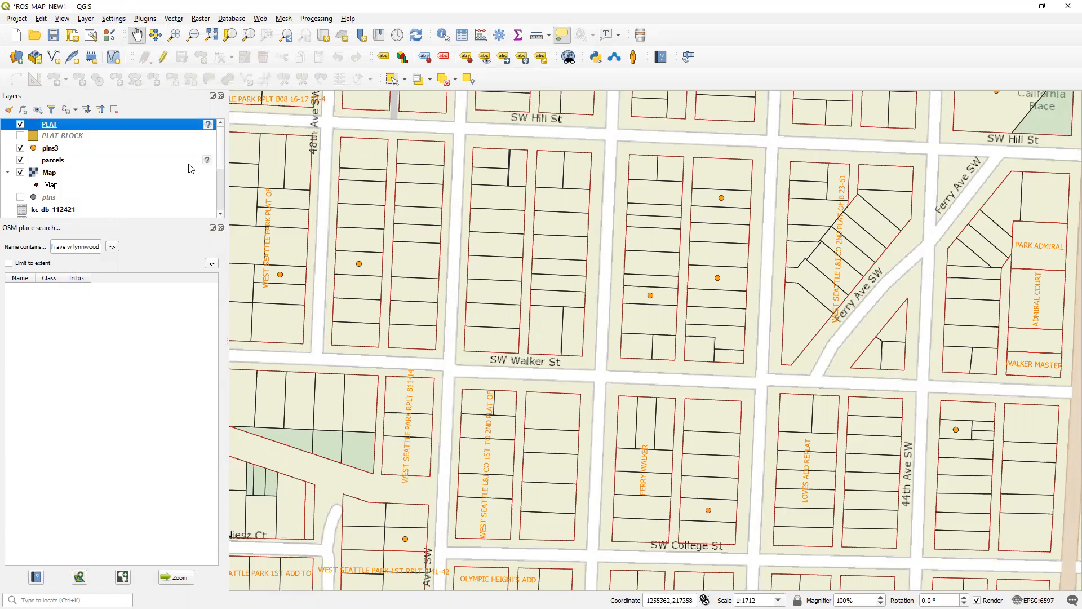
{"action": "left_click", "coordinate": [443, 35]}
{"action": "left_click", "coordinate": [479, 408]}
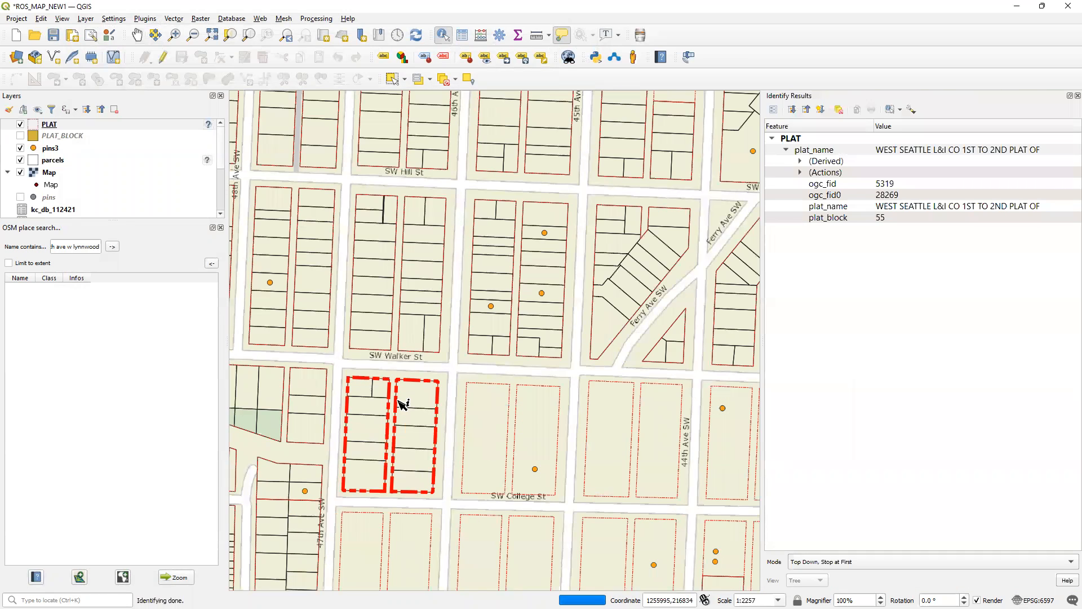
{"action": "left_click", "coordinate": [415, 344]}
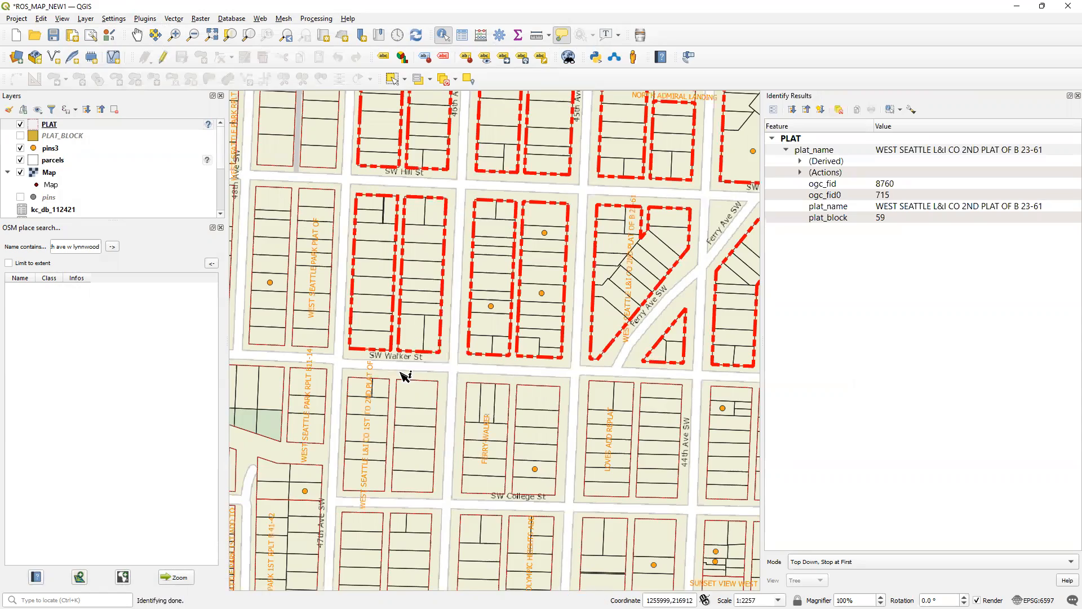
- Examine the extent of the highlighted West Seattle plat and identify the plat north of SW Atlantic St
{"action": "scroll", "coordinate": [406, 305], "scroll_direction": "down", "scroll_amount": 1}
{"action": "left_click_drag", "start_coordinate": [458, 285], "coordinate": [373, 399]}
{"action": "scroll", "coordinate": [369, 383], "scroll_direction": "down", "scroll_amount": 1}
{"action": "scroll", "coordinate": [372, 372], "scroll_direction": "up", "scroll_amount": 1}
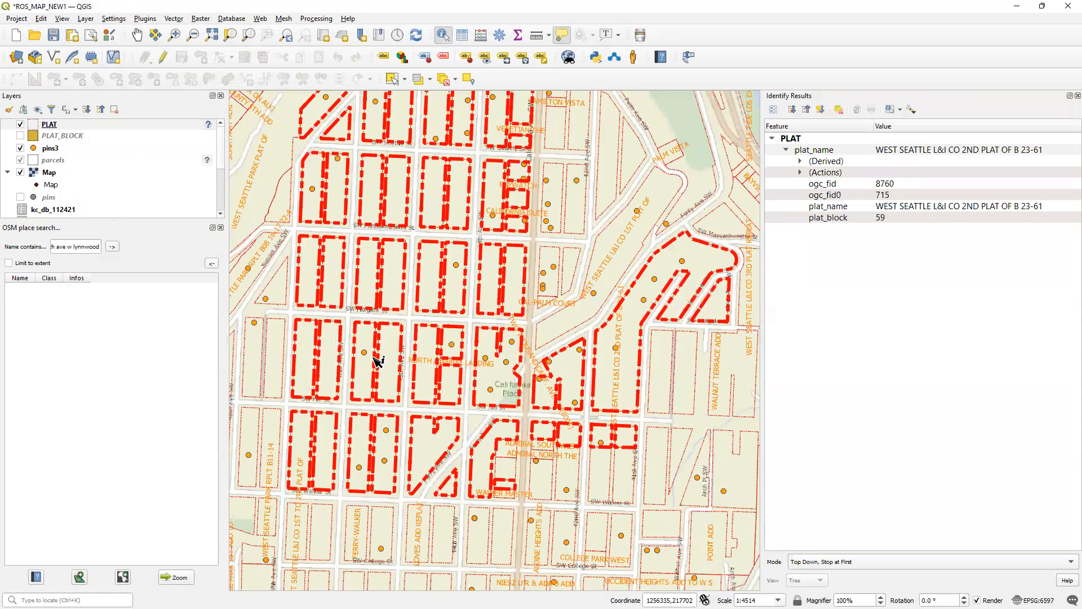
{"action": "mouse_move", "coordinate": [377, 360]}
{"action": "left_click_drag", "start_coordinate": [439, 193], "coordinate": [472, 282]}
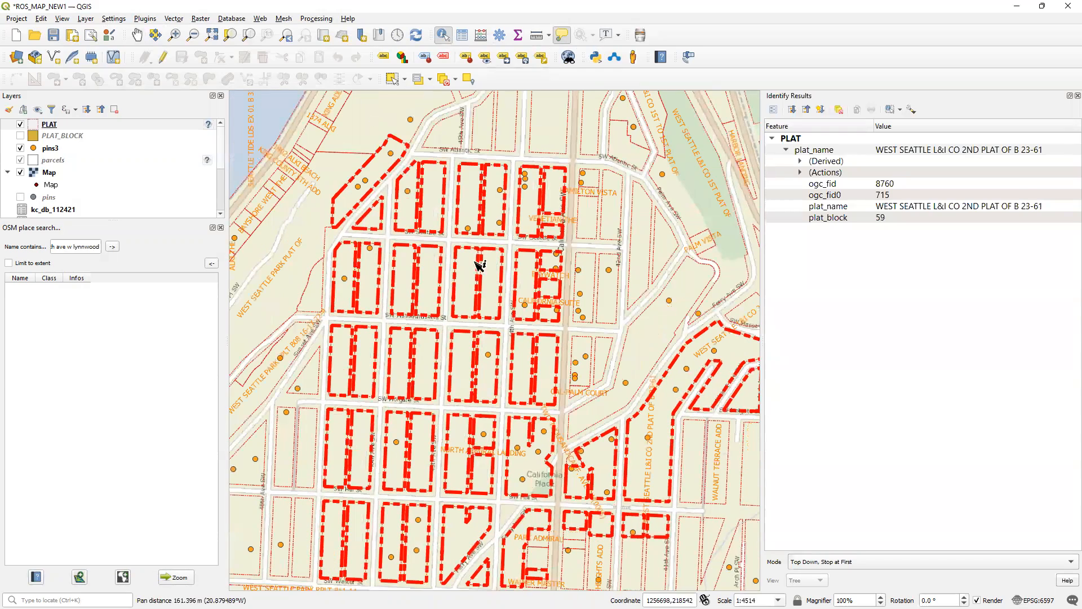
{"action": "left_click", "coordinate": [484, 136]}
- Identify the downtown Seattle plat near 6th Ave and Westlake Ave and examine its extent up to Denny Way
{"action": "scroll", "coordinate": [452, 266], "scroll_direction": "down", "scroll_amount": 1}
{"action": "left_click_drag", "start_coordinate": [504, 214], "coordinate": [308, 418]}
{"action": "scroll", "coordinate": [417, 308], "scroll_direction": "down", "scroll_amount": 2}
{"action": "scroll", "coordinate": [532, 241], "scroll_direction": "up", "scroll_amount": 3}
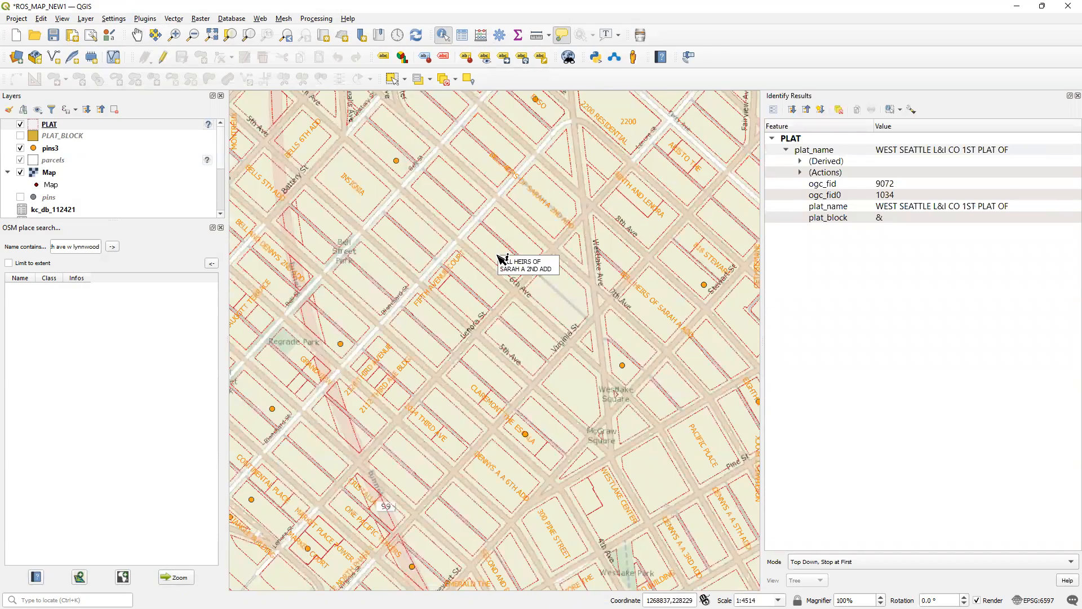
{"action": "left_click", "coordinate": [493, 248]}
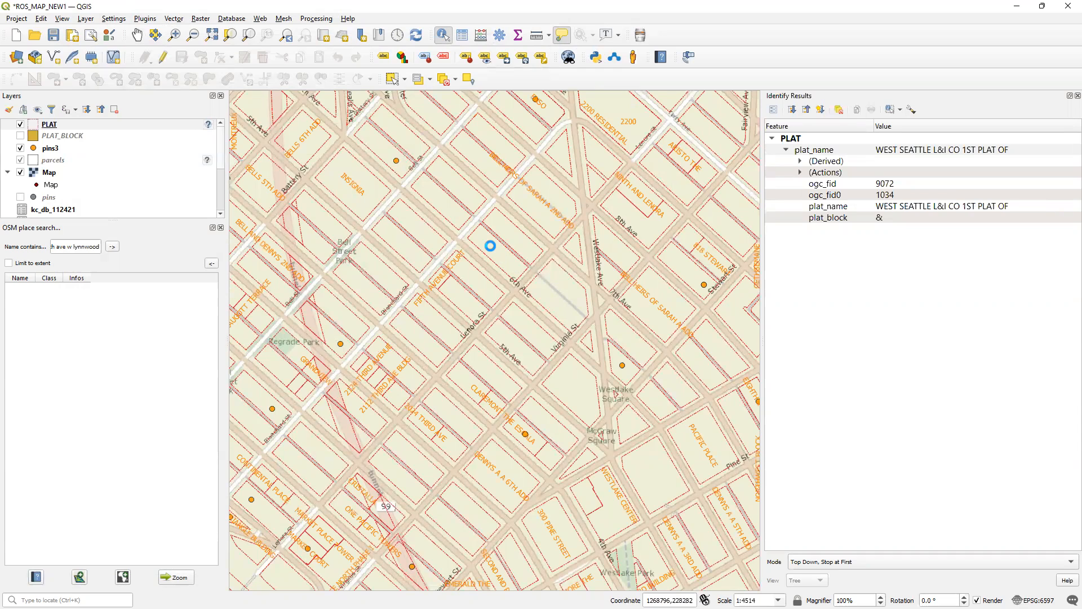
{"action": "left_click_drag", "start_coordinate": [518, 259], "coordinate": [309, 370]}
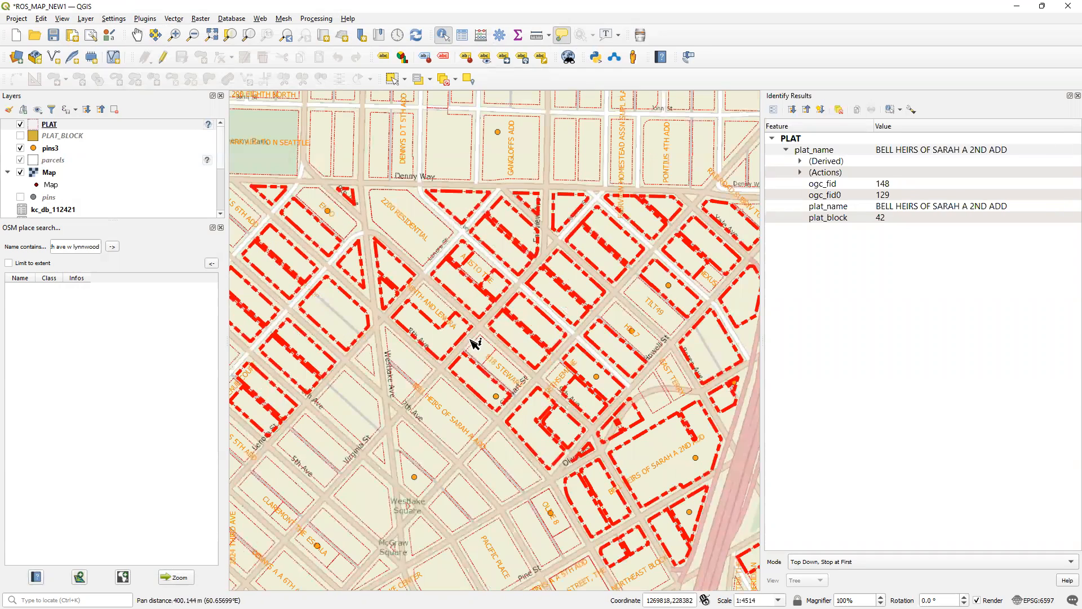
{"action": "mouse_move", "coordinate": [449, 337]}
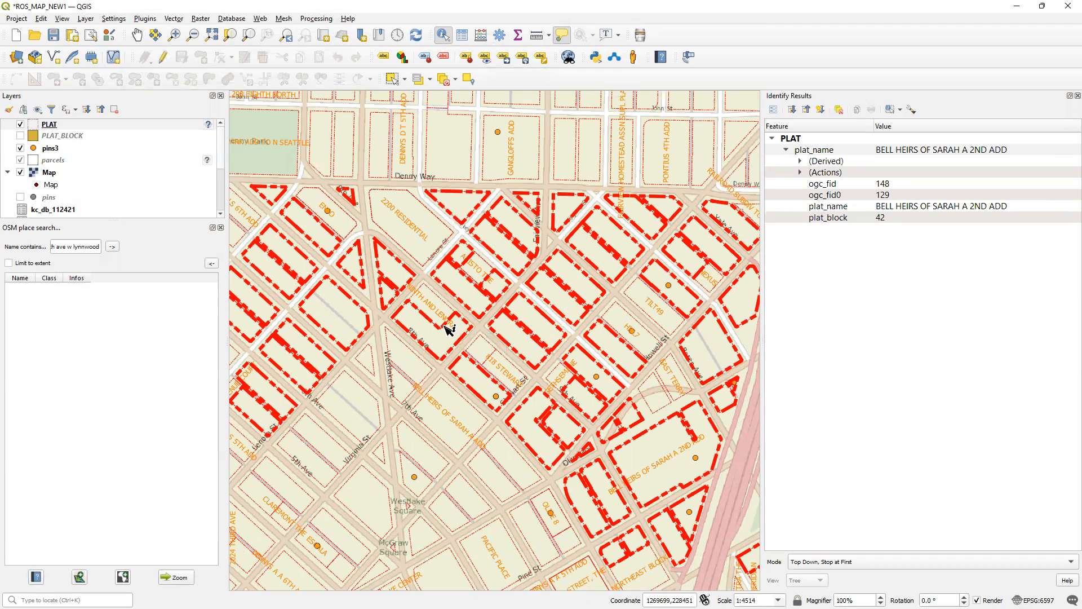
{"action": "left_click_drag", "start_coordinate": [422, 379], "coordinate": [563, 305]}
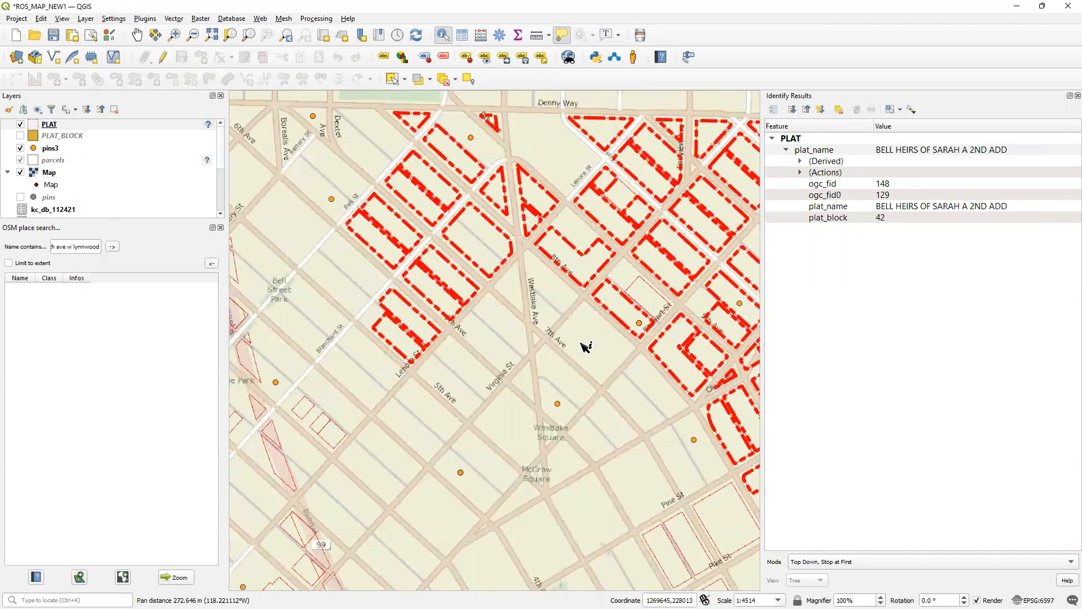
- Identify the plats near 7th Ave and Westlake Ave, at Pacific Place, southwest of 5th Ave, and in Belltown
{"action": "left_click", "coordinate": [586, 352]}
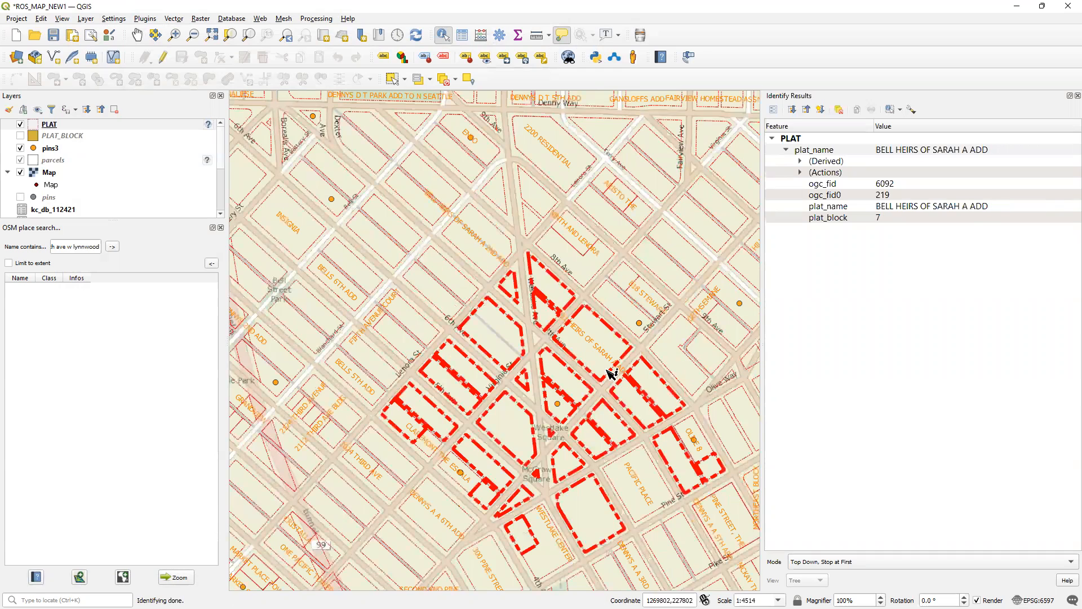
{"action": "left_click_drag", "start_coordinate": [612, 373], "coordinate": [542, 269]}
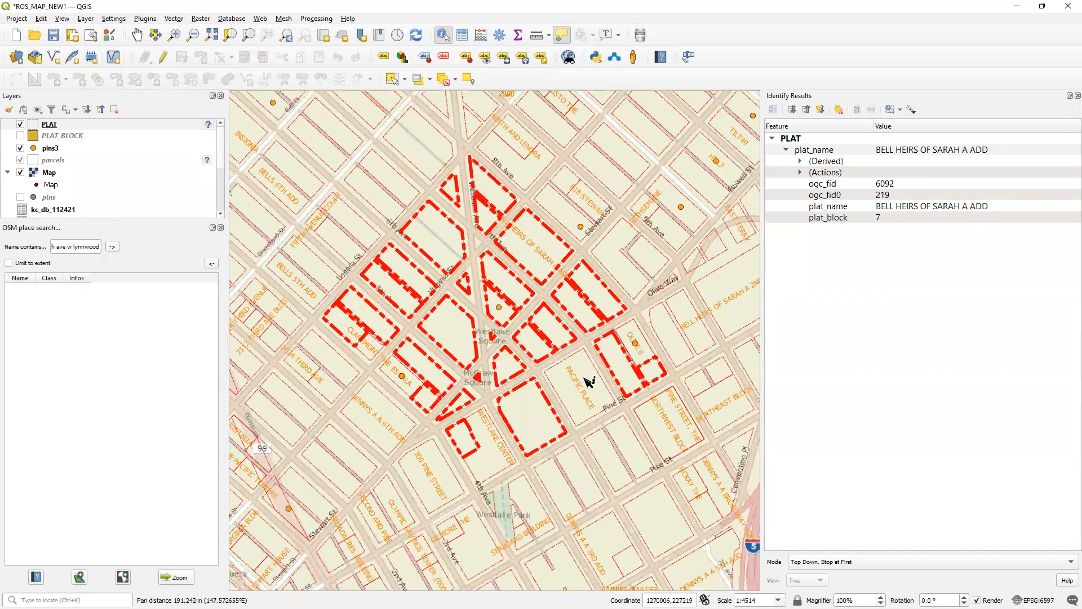
{"action": "left_click", "coordinate": [574, 392]}
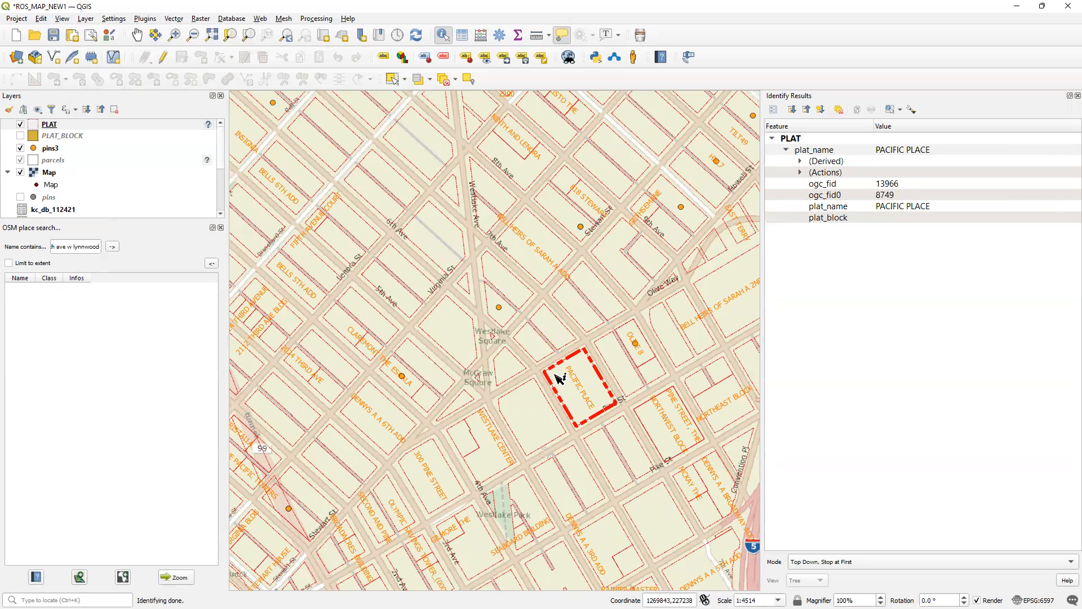
{"action": "left_click", "coordinate": [394, 407]}
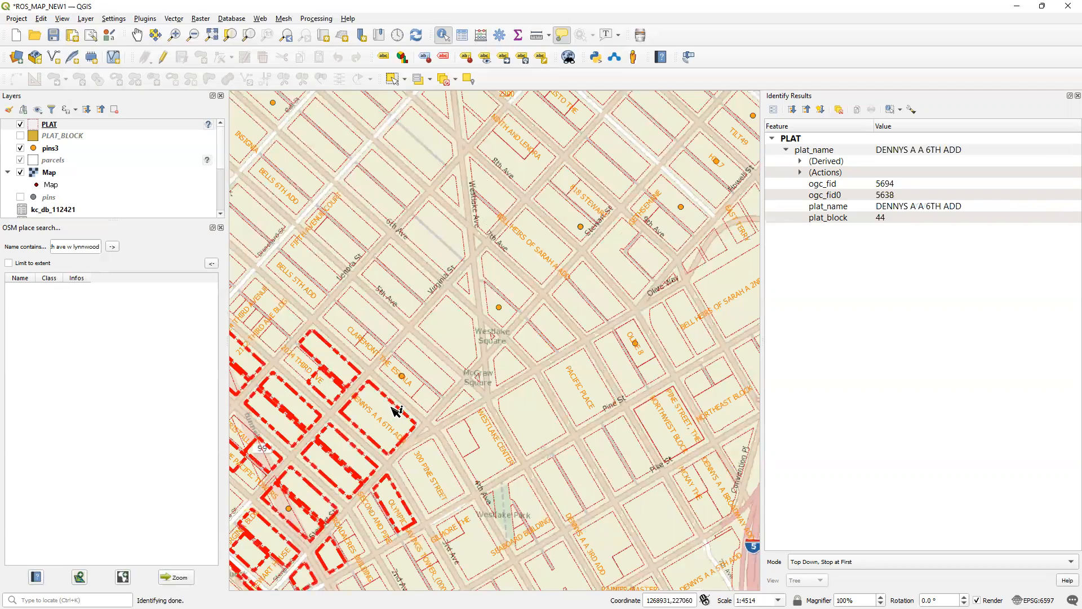
{"action": "left_click_drag", "start_coordinate": [394, 382], "coordinate": [654, 251]}
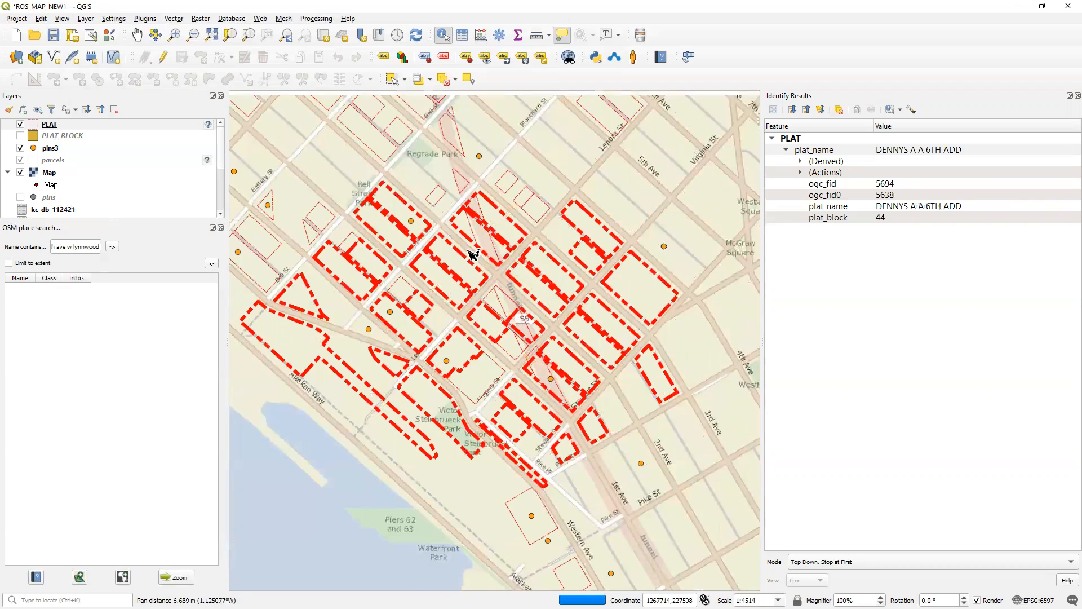
{"action": "left_click_drag", "start_coordinate": [472, 255], "coordinate": [599, 413]}
{"action": "left_click", "coordinate": [498, 286]}
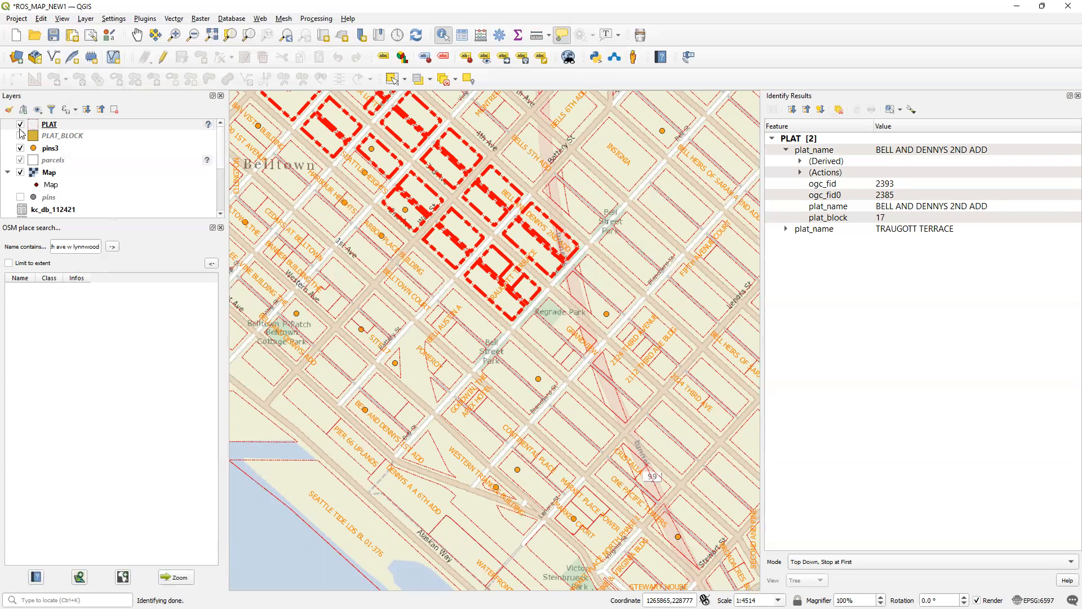
{"action": "left_click", "coordinate": [50, 135]}
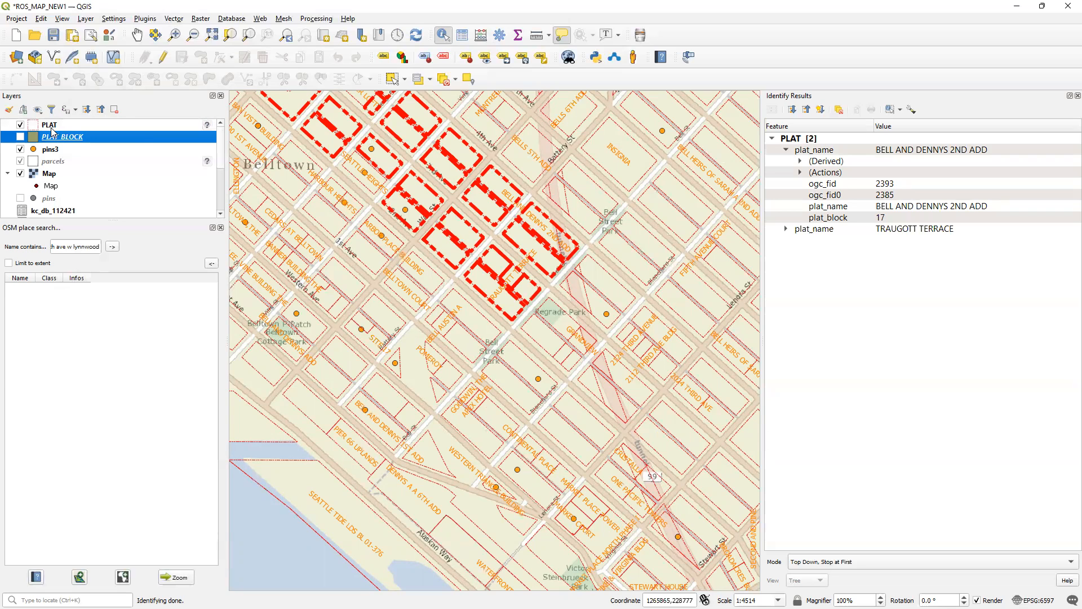
{"action": "double_click", "coordinate": [54, 137]}
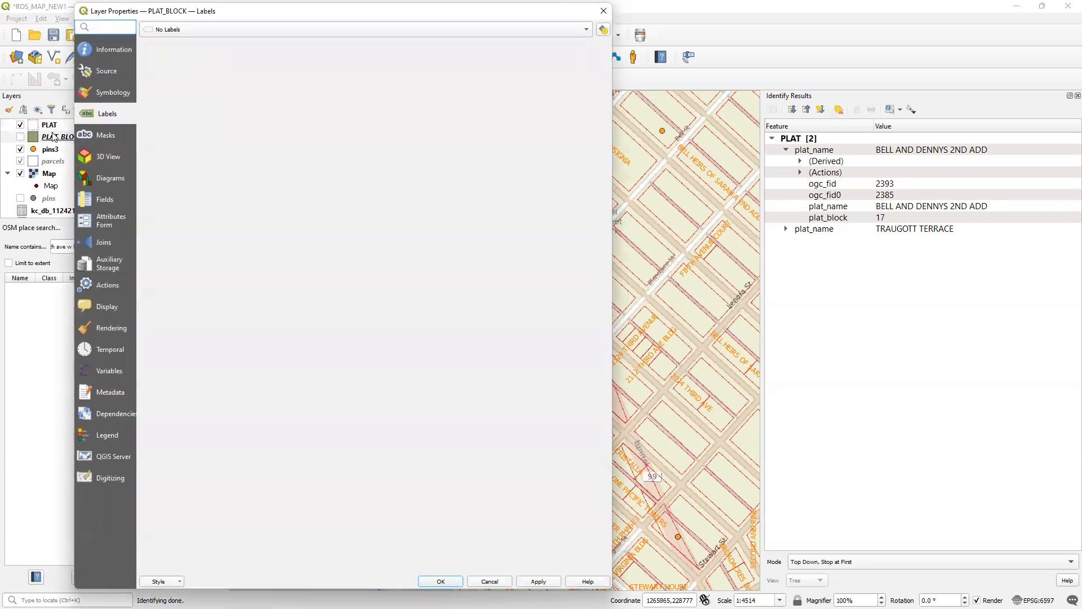
{"action": "left_click", "coordinate": [604, 11]}
- Copy all style categories from the PLAT layer and paste them onto the PLAT_BLOCK layer
{"action": "right_click", "coordinate": [91, 124]}
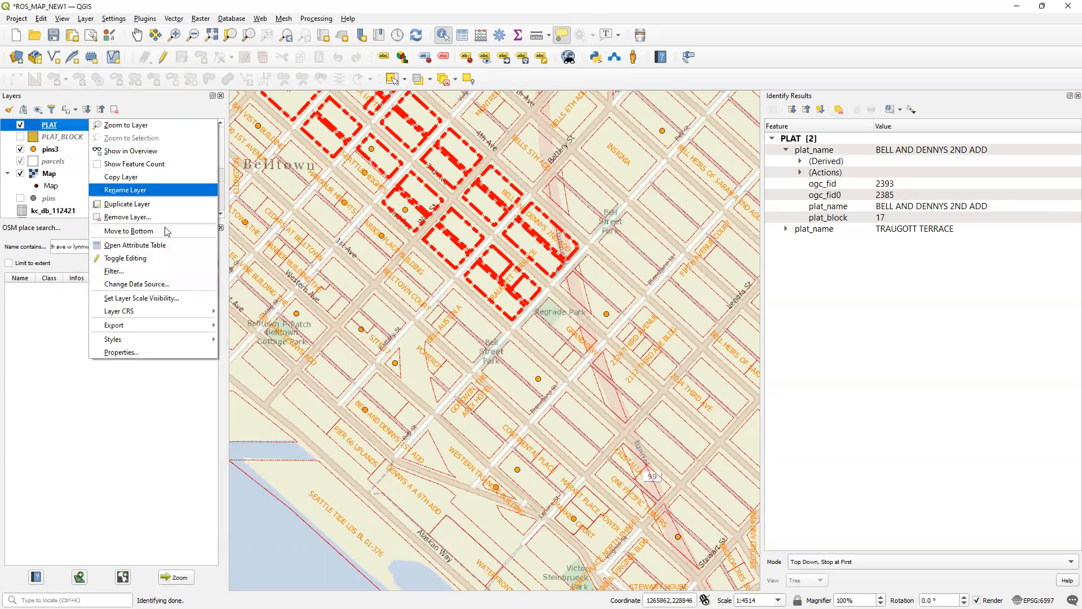
{"action": "mouse_move", "coordinate": [169, 339]}
{"action": "mouse_move", "coordinate": [269, 341]}
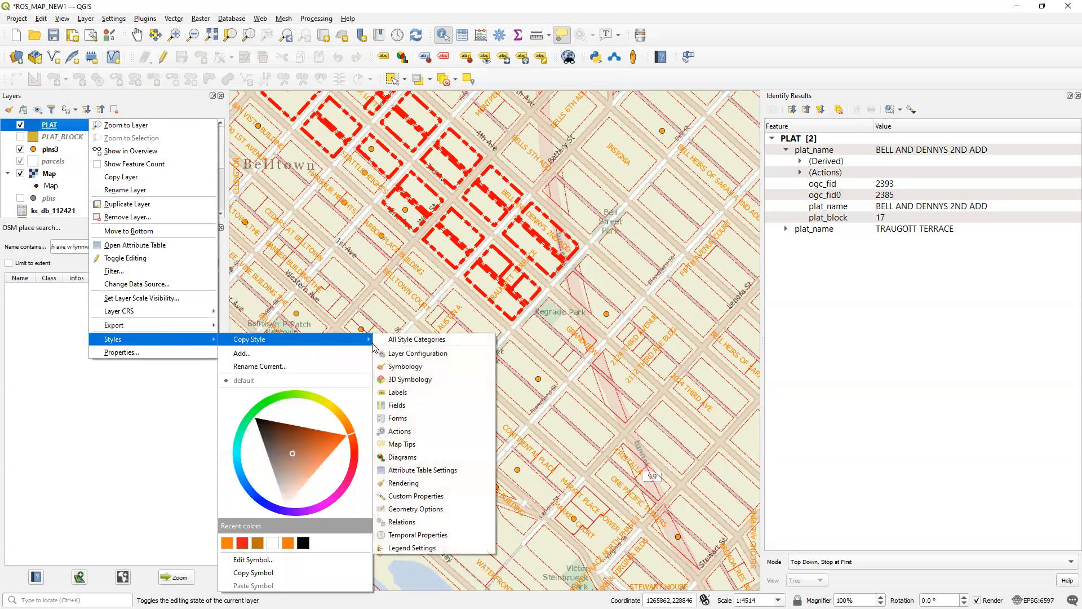
{"action": "left_click", "coordinate": [397, 341]}
{"action": "right_click", "coordinate": [72, 138]}
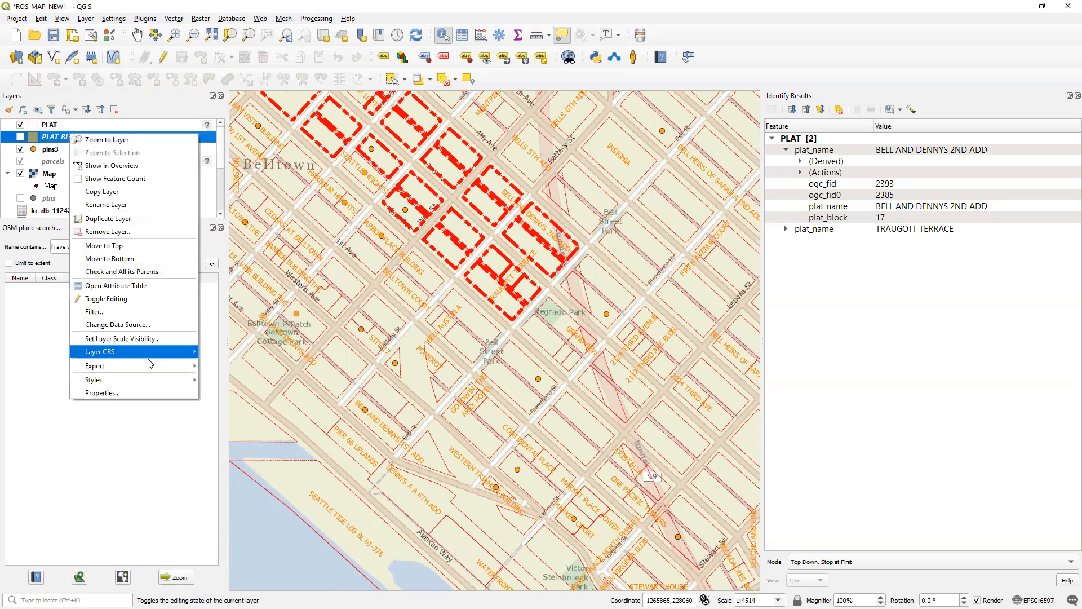
{"action": "mouse_move", "coordinate": [113, 380]}
{"action": "mouse_move", "coordinate": [267, 358]}
{"action": "left_click", "coordinate": [397, 356]}
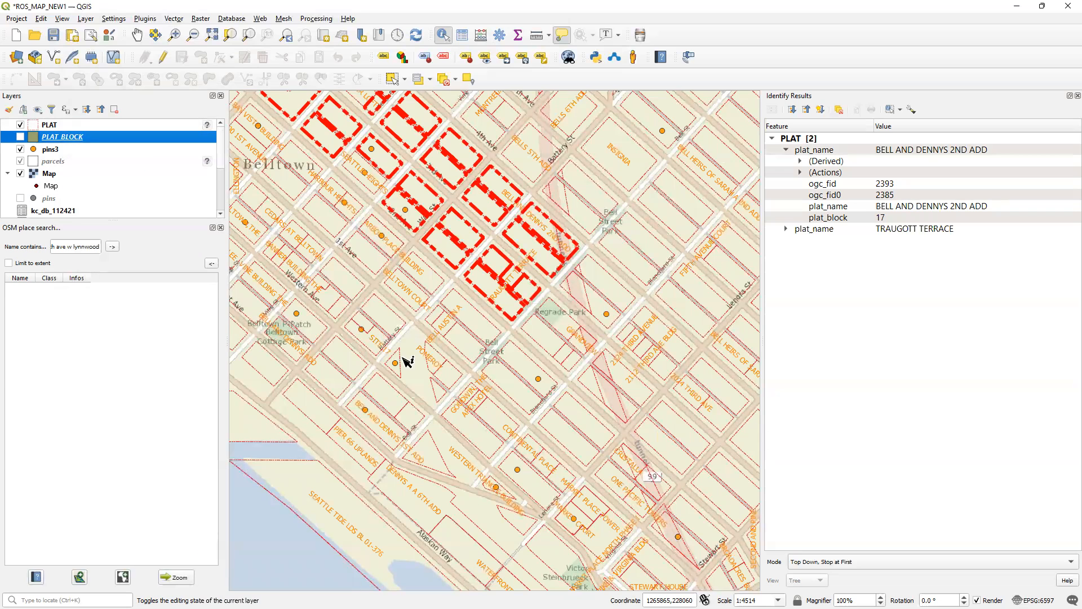
- In the PLAT_BLOCK layer properties, keep Single Labels and set the symbology to No Symbols
{"action": "double_click", "coordinate": [65, 138]}
{"action": "left_click", "coordinate": [175, 32]}
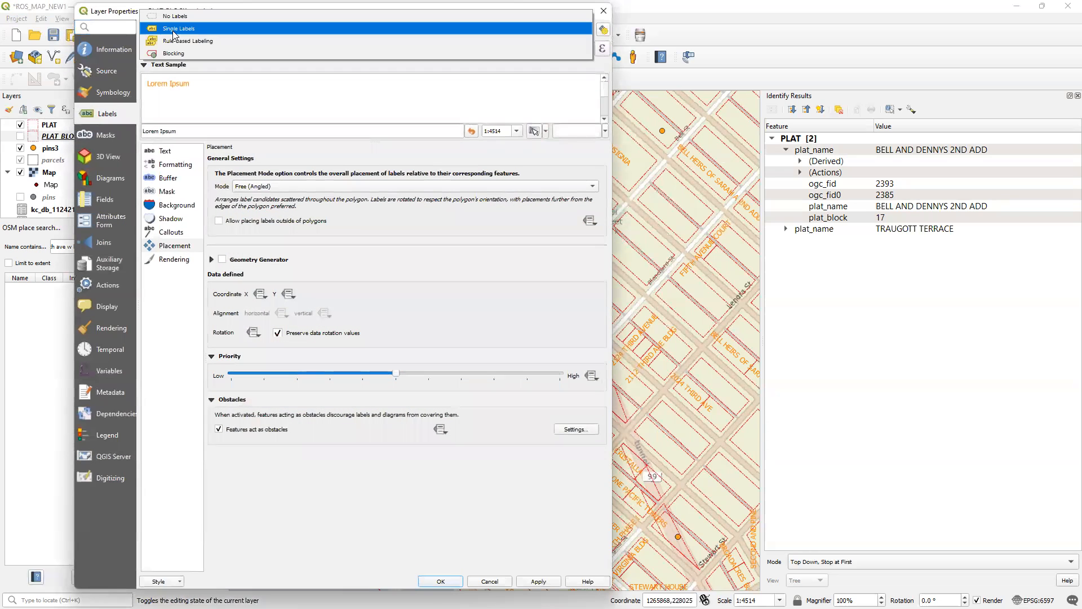
{"action": "left_click", "coordinate": [174, 31]}
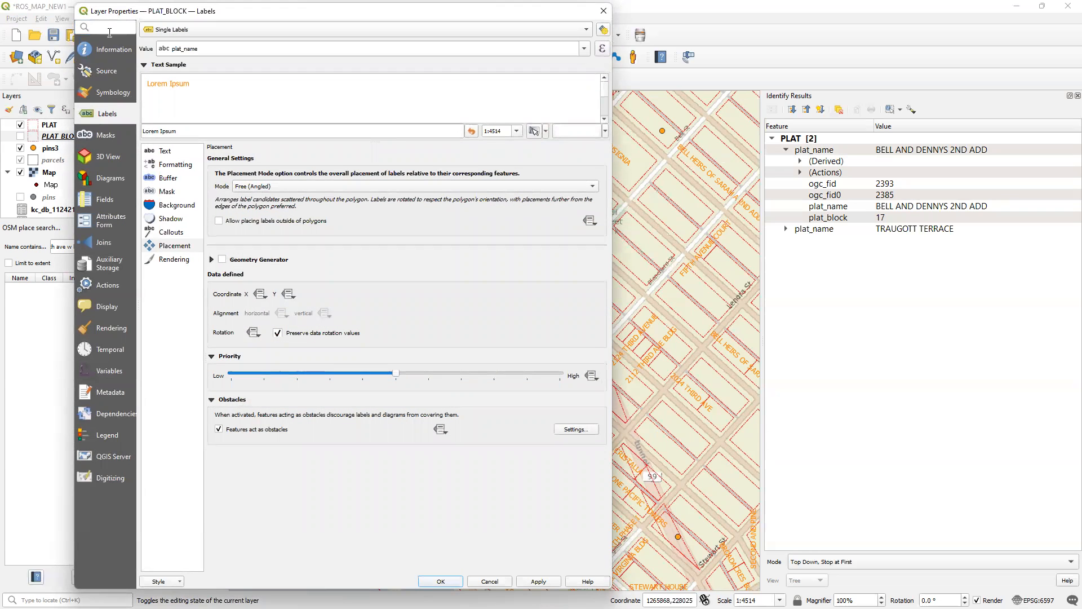
{"action": "left_click", "coordinate": [108, 93]}
{"action": "left_click", "coordinate": [209, 28]}
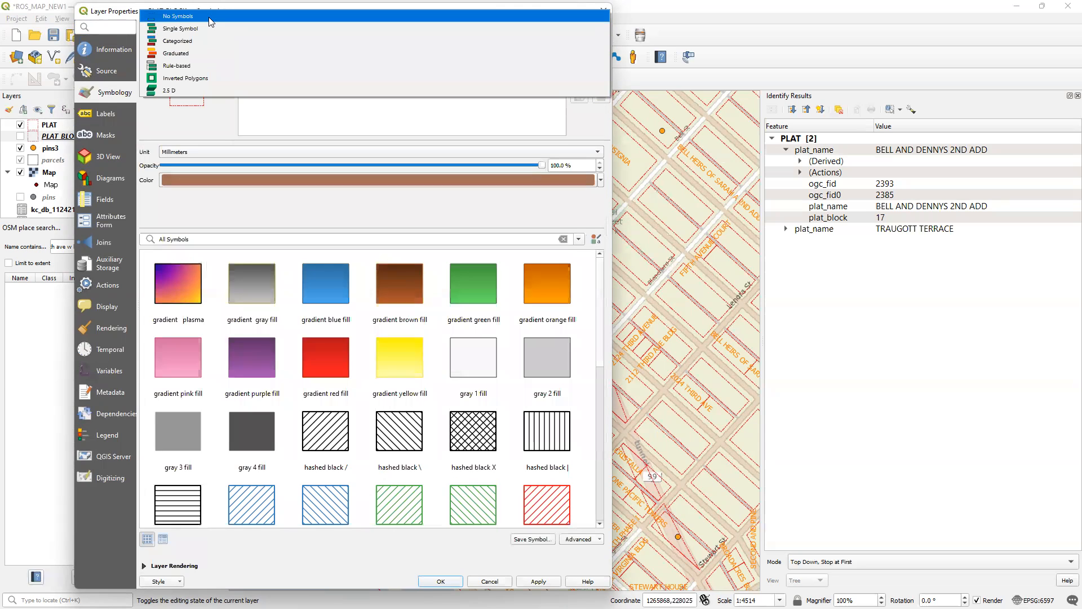
{"action": "left_click", "coordinate": [208, 16]}
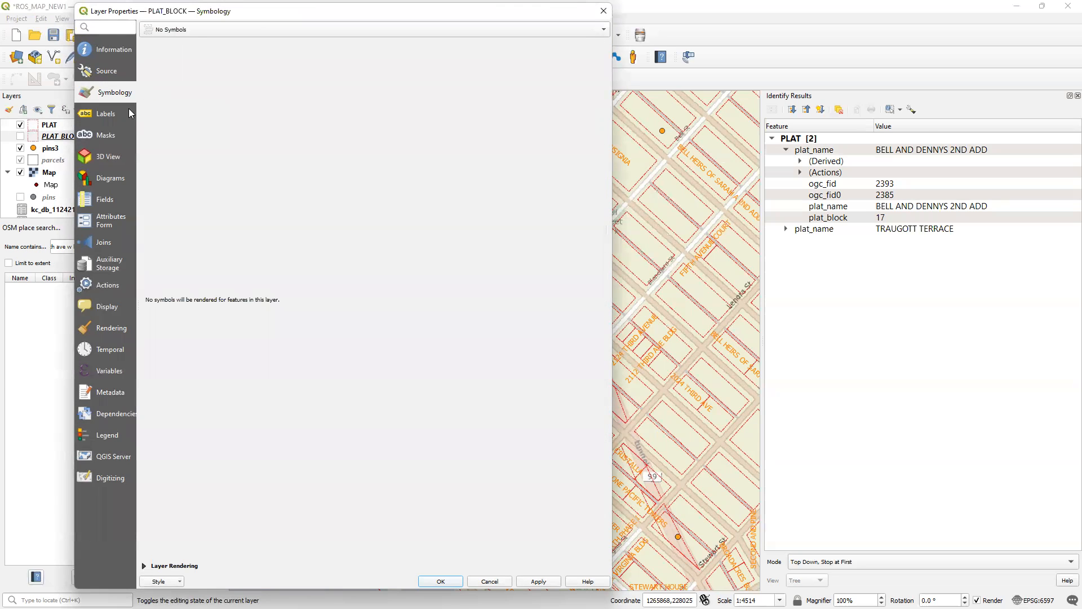
- Set the PLAT_BLOCK label value to the plat_block field
{"action": "left_click", "coordinate": [108, 115]}
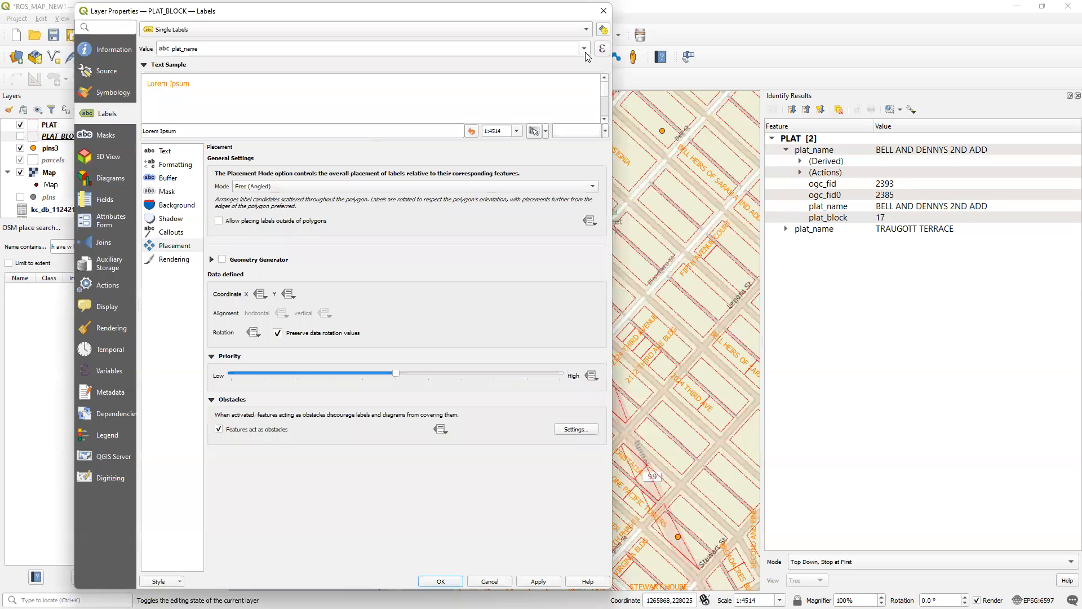
{"action": "left_click", "coordinate": [584, 50]}
{"action": "left_click", "coordinate": [394, 97]}
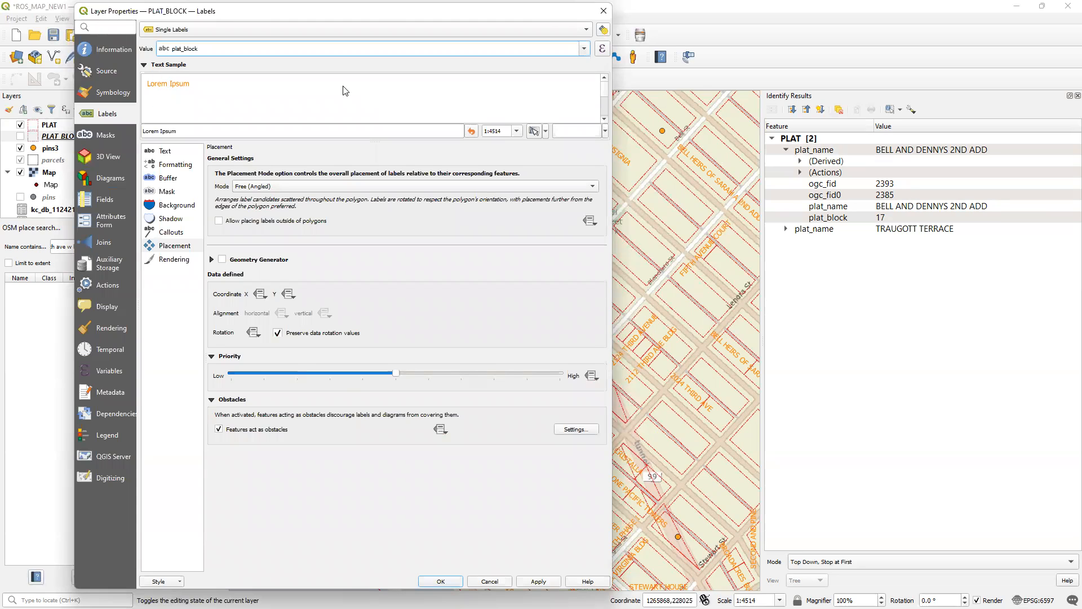
- Change the label expression to 'BLK' || '\n' || "plat_block", preview it on several features, and accept it
{"action": "left_click", "coordinate": [602, 48]}
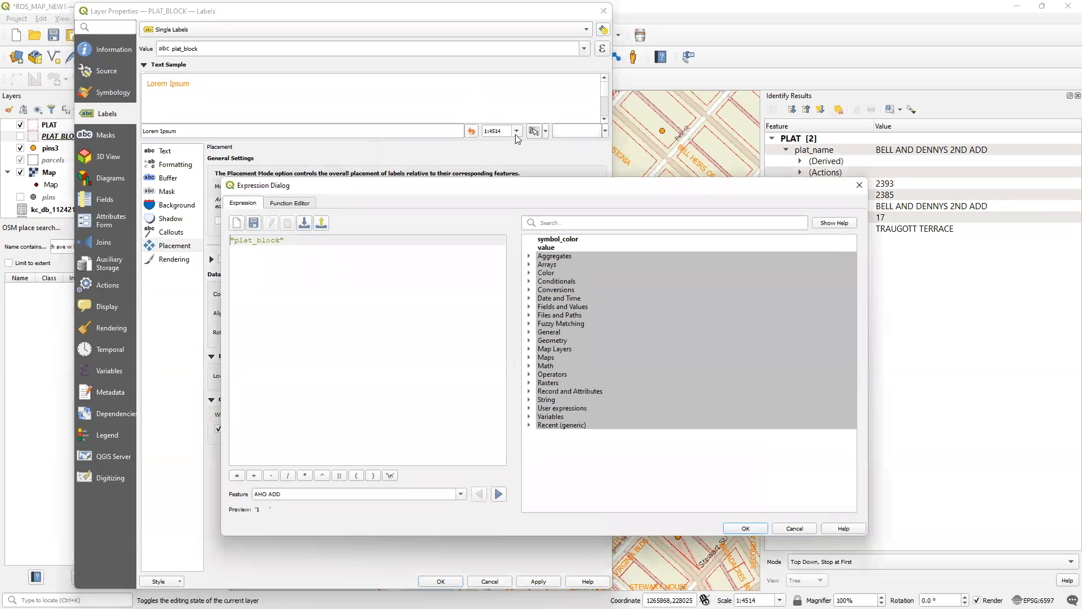
{"action": "type", "text": "'BLK\\"}
{"action": "key", "text": "BackSpace"}
{"action": "type", "text": "'"}
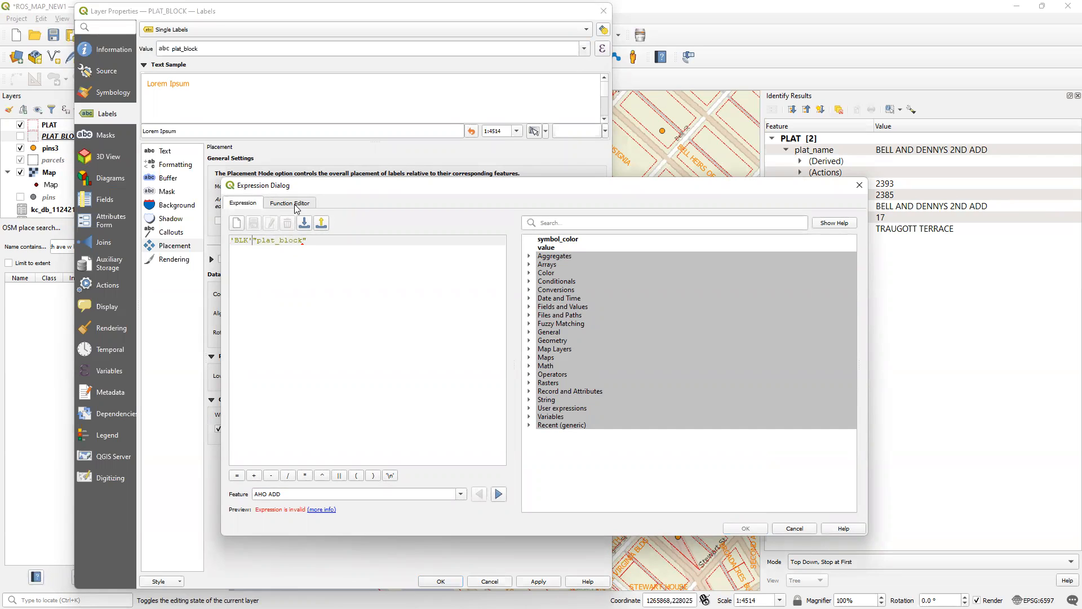
{"action": "left_click", "coordinate": [339, 475]}
{"action": "left_click", "coordinate": [390, 475]}
{"action": "left_click", "coordinate": [339, 475]}
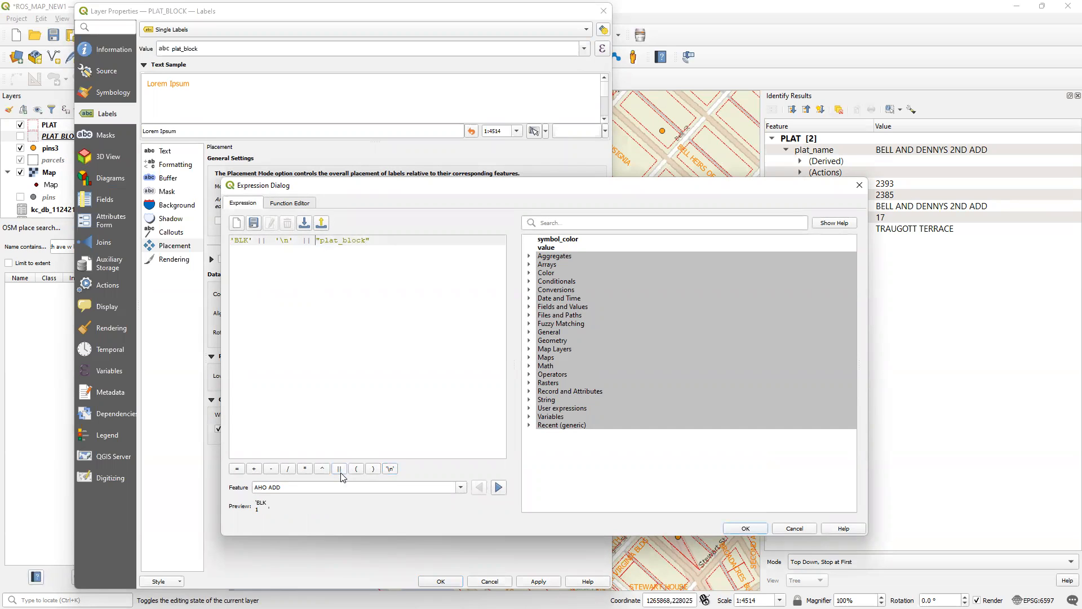
{"action": "left_click", "coordinate": [499, 487]}
{"action": "left_click", "coordinate": [499, 487]}
{"action": "left_click", "coordinate": [499, 487]}
{"action": "left_click", "coordinate": [498, 487]}
{"action": "left_click", "coordinate": [753, 531]}
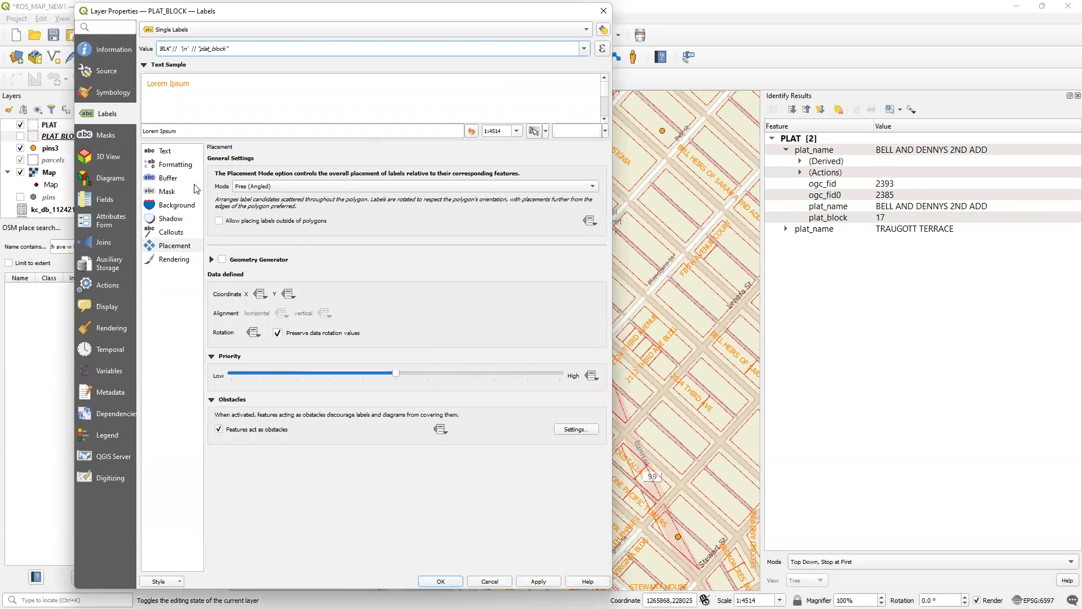
- Review the PLAT_BLOCK label settings for formatting, buffer, mask, background, callouts, placement and rendering
{"action": "left_click", "coordinate": [187, 168]}
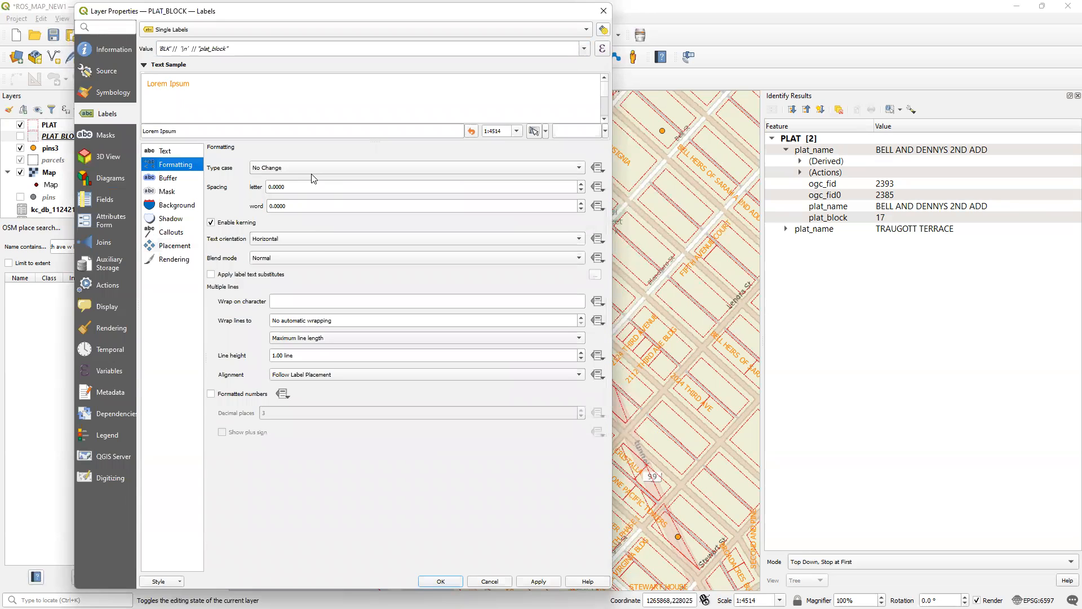
{"action": "left_click", "coordinate": [318, 244]}
{"action": "left_click", "coordinate": [291, 224]}
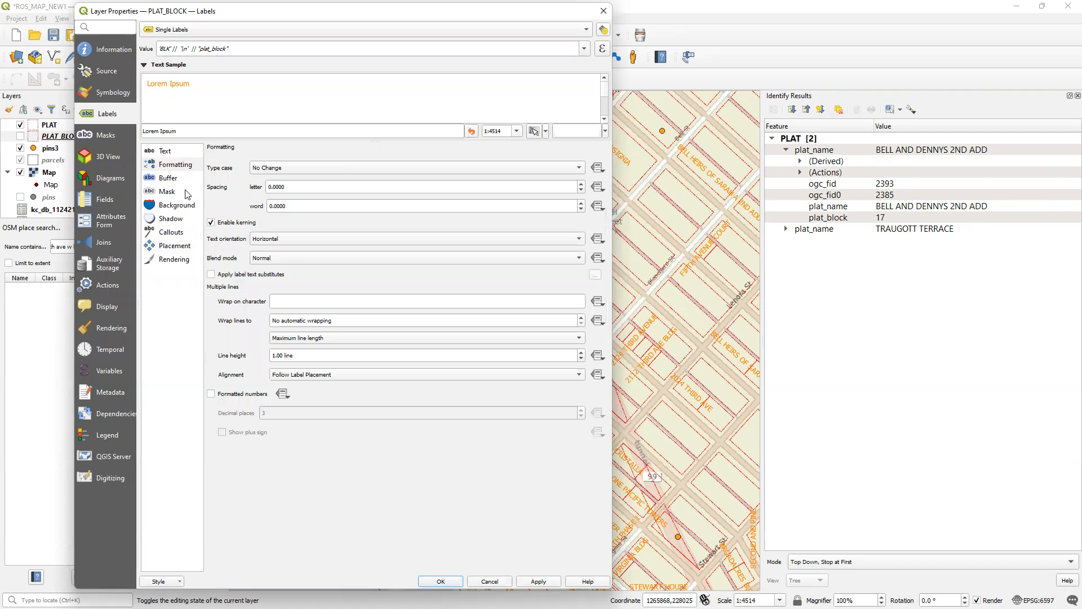
{"action": "left_click", "coordinate": [167, 179]}
{"action": "left_click", "coordinate": [167, 192]}
{"action": "left_click", "coordinate": [167, 204]}
{"action": "left_click", "coordinate": [171, 232]}
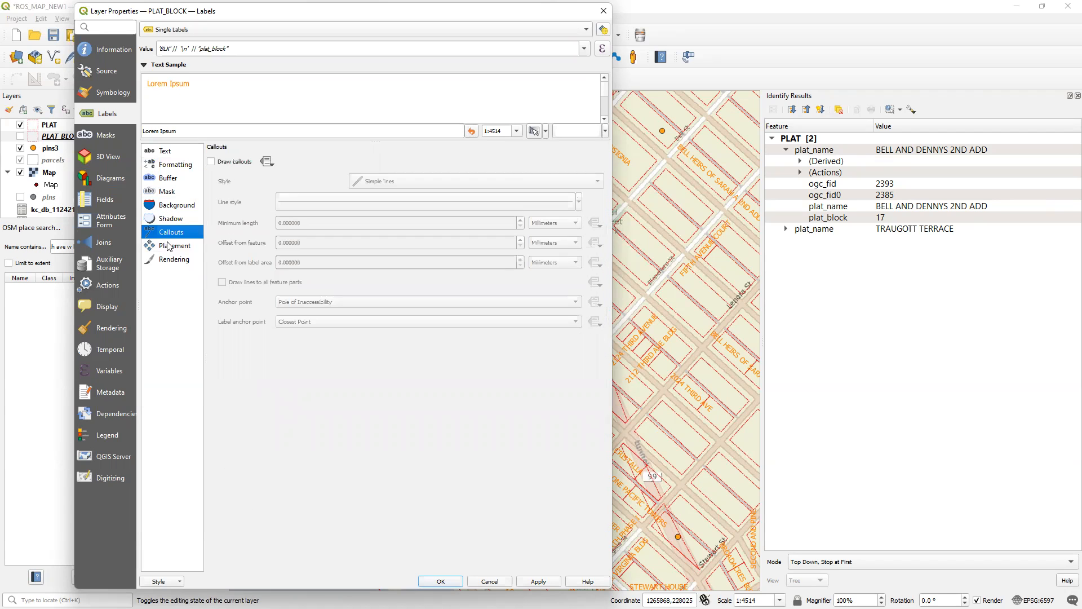
{"action": "left_click", "coordinate": [170, 246]}
{"action": "left_click", "coordinate": [172, 261]}
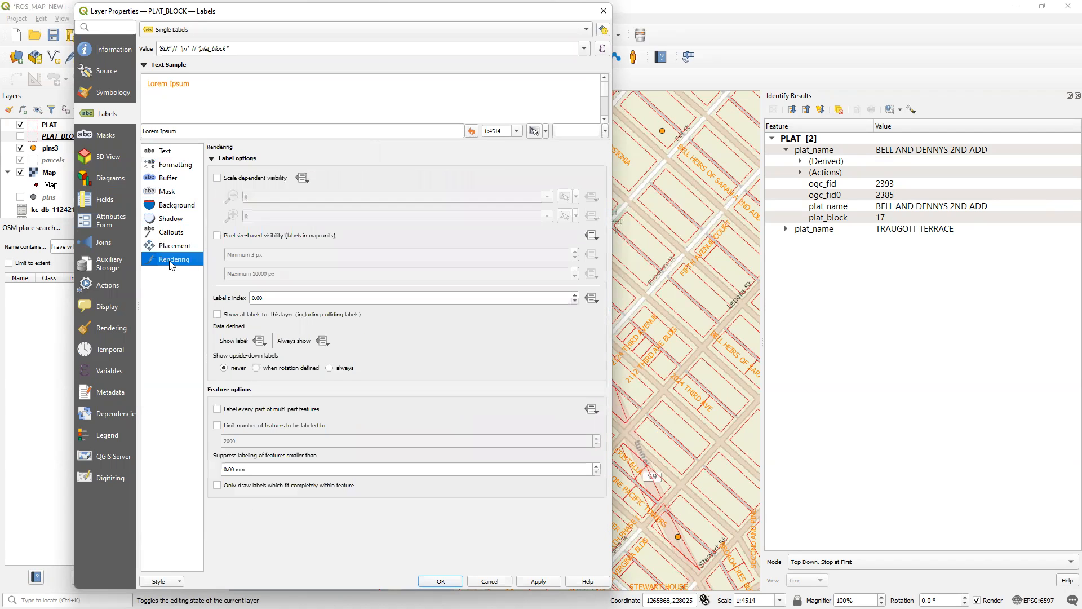
- Apply and accept the PLAT_BLOCK layer properties, and make the PLAT_BLOCK layer visible
{"action": "left_click", "coordinate": [539, 584]}
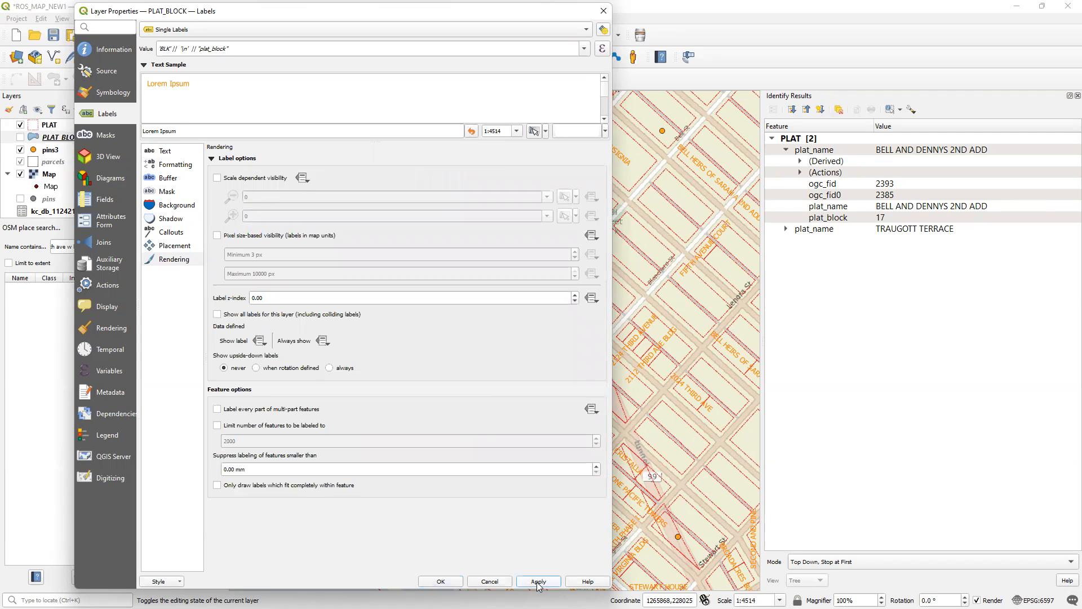
{"action": "left_click", "coordinate": [438, 581]}
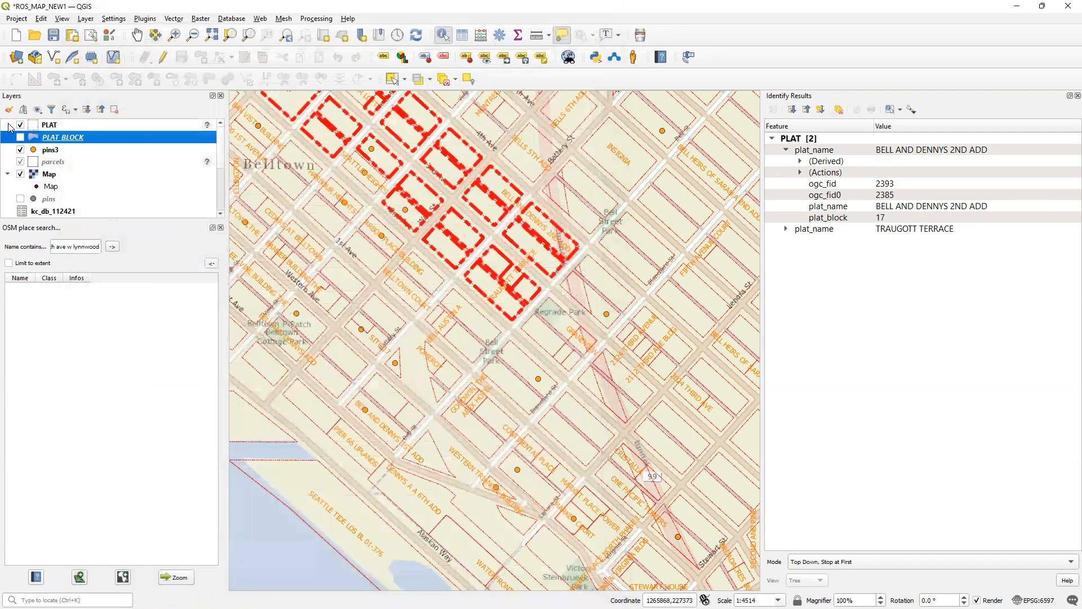
{"action": "left_click", "coordinate": [20, 138]}
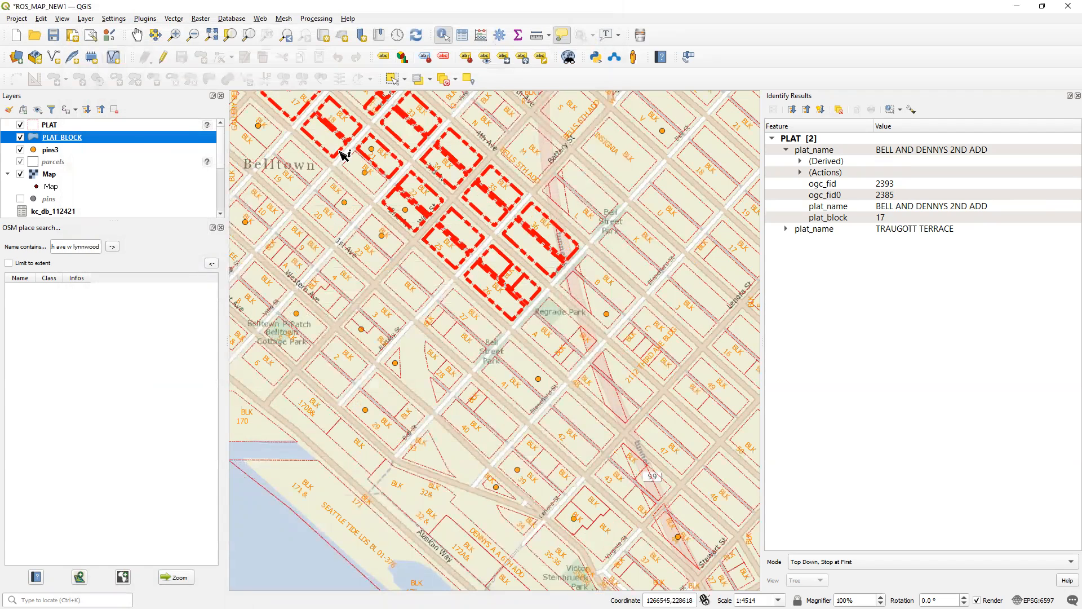
- Save the ROS_MAP_NEW1 project
{"action": "left_click", "coordinate": [17, 19]}
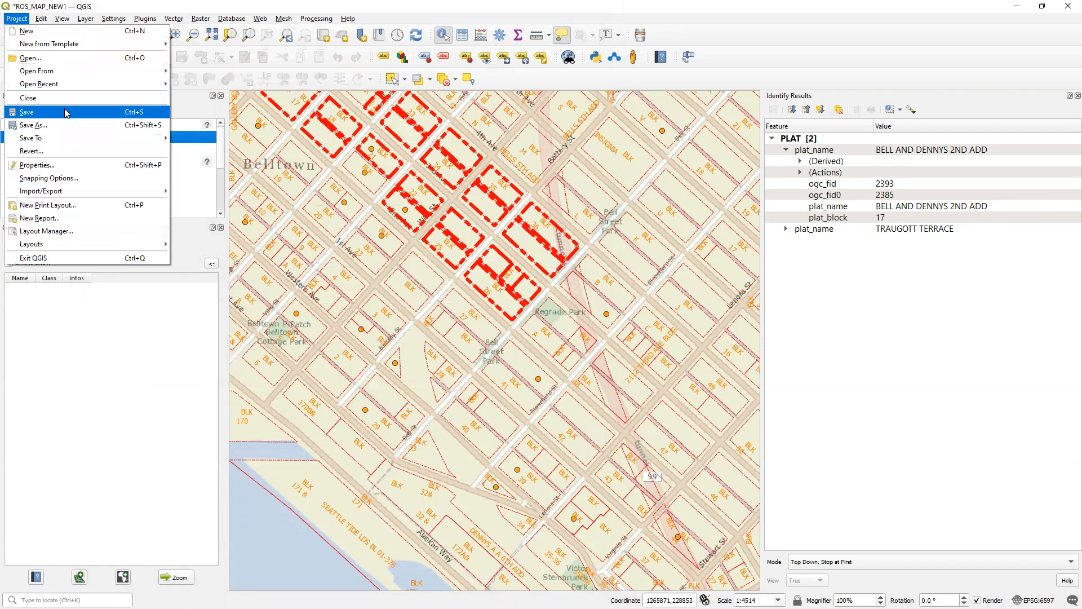
{"action": "key", "text": "Escape"}
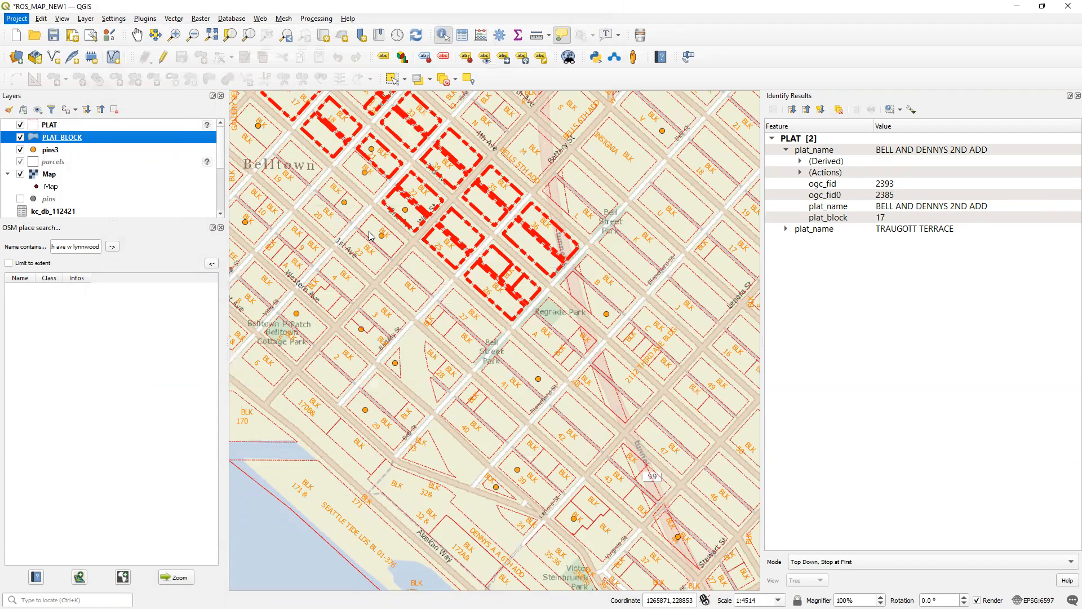
{"action": "key", "text": "ctrl+s"}
- Examine the plat and block labels up close around 2nd Ave and Wall St in Belltown
{"action": "scroll", "coordinate": [371, 235], "scroll_direction": "up", "scroll_amount": 1}
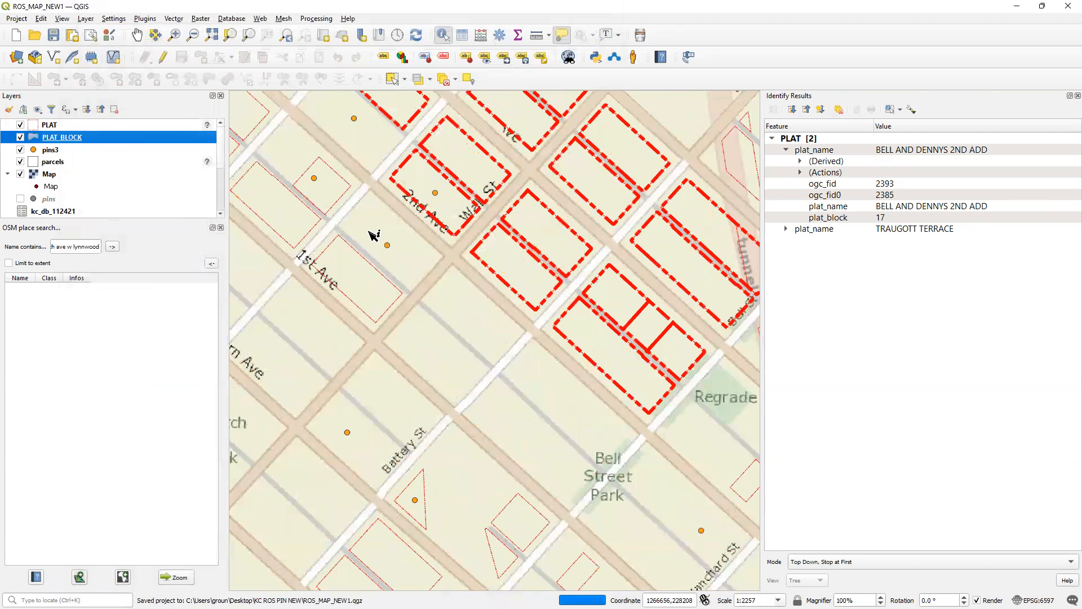
{"action": "scroll", "coordinate": [402, 273], "scroll_direction": "up", "scroll_amount": 1}
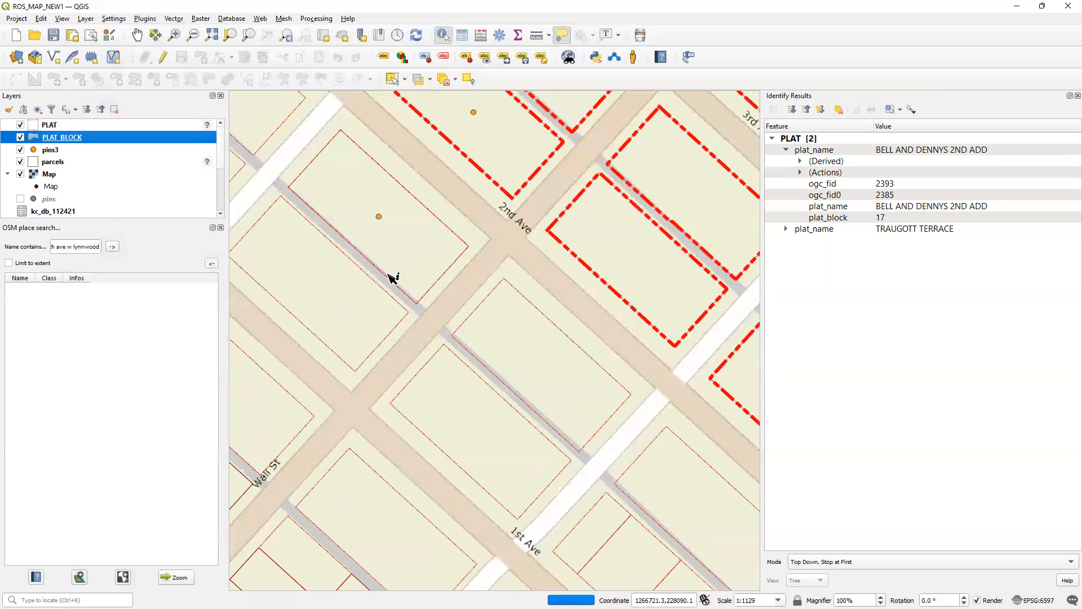
{"action": "mouse_move", "coordinate": [393, 279]}
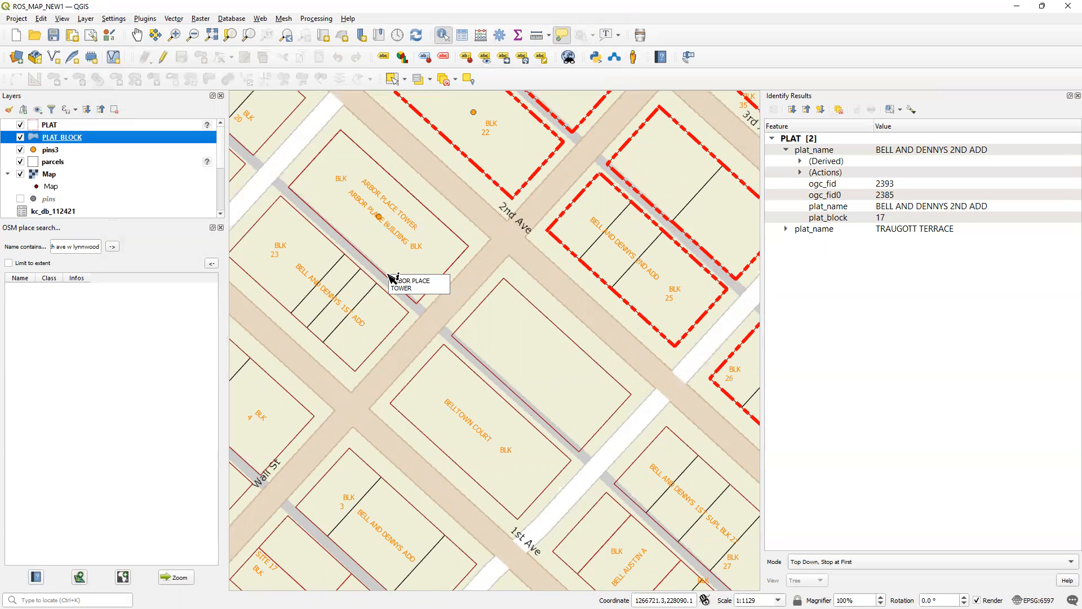
{"action": "left_click_drag", "start_coordinate": [357, 234], "coordinate": [575, 371]}
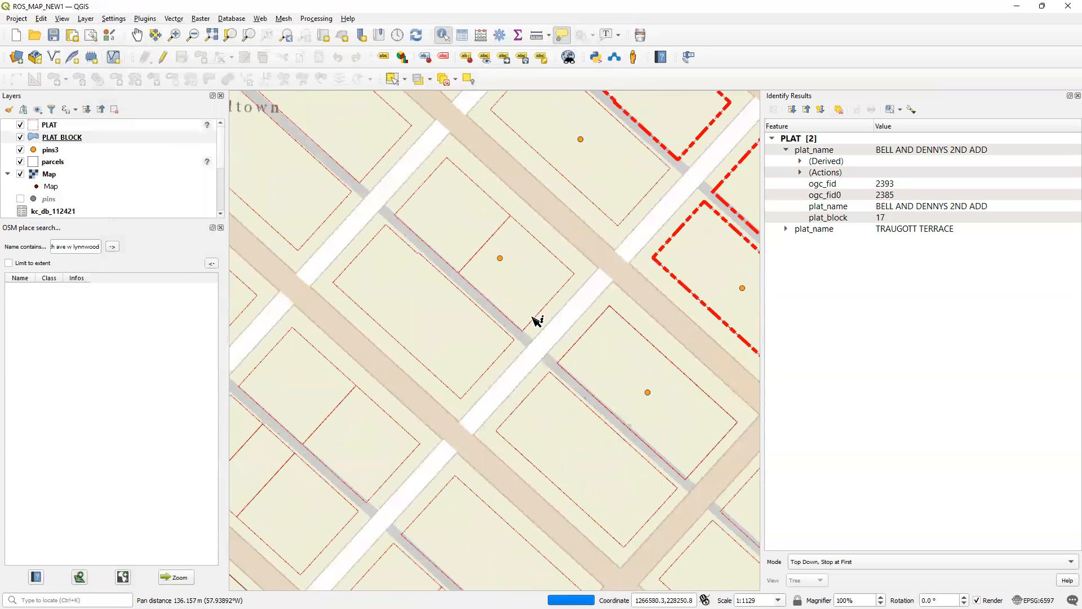
- Open the PLAT_BLOCK attribute table and sort the records ascending by plat_block
{"action": "right_click", "coordinate": [72, 139]}
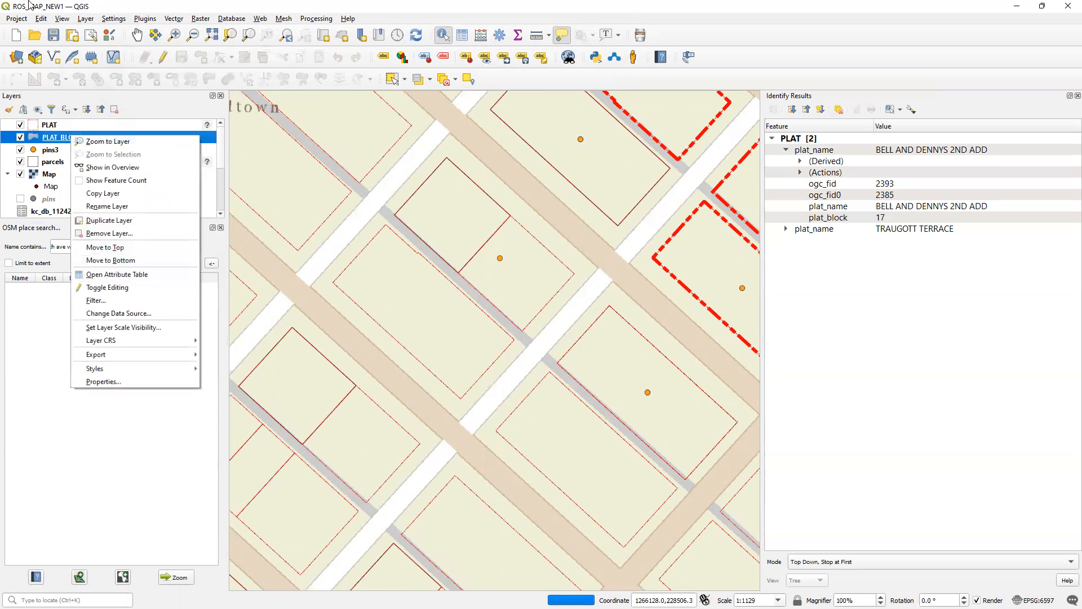
{"action": "left_click", "coordinate": [30, 4]}
{"action": "right_click", "coordinate": [84, 139]}
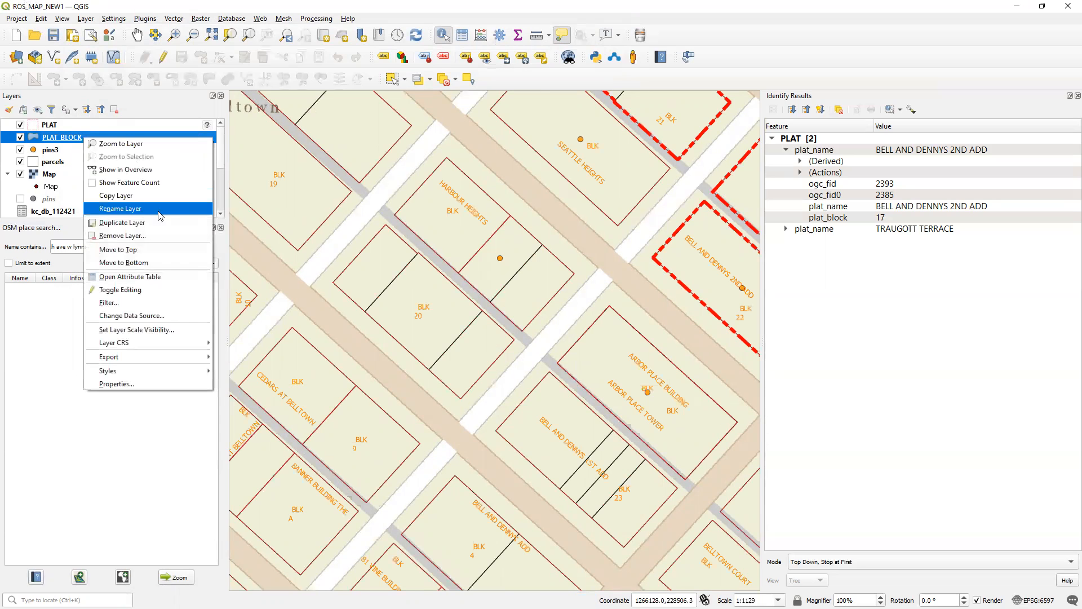
{"action": "left_click", "coordinate": [151, 275]}
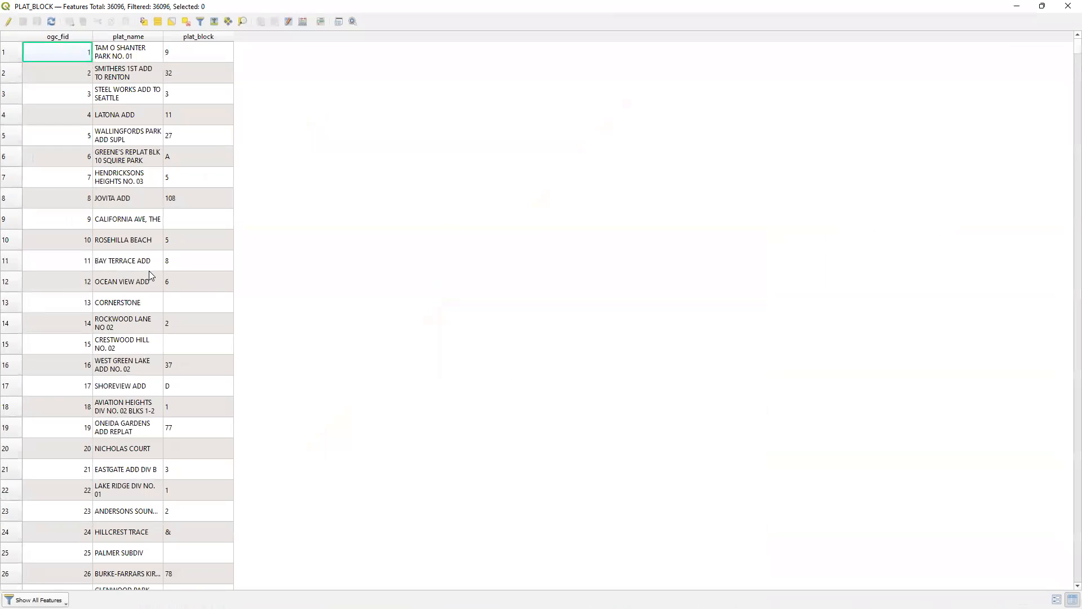
{"action": "left_click", "coordinate": [208, 38]}
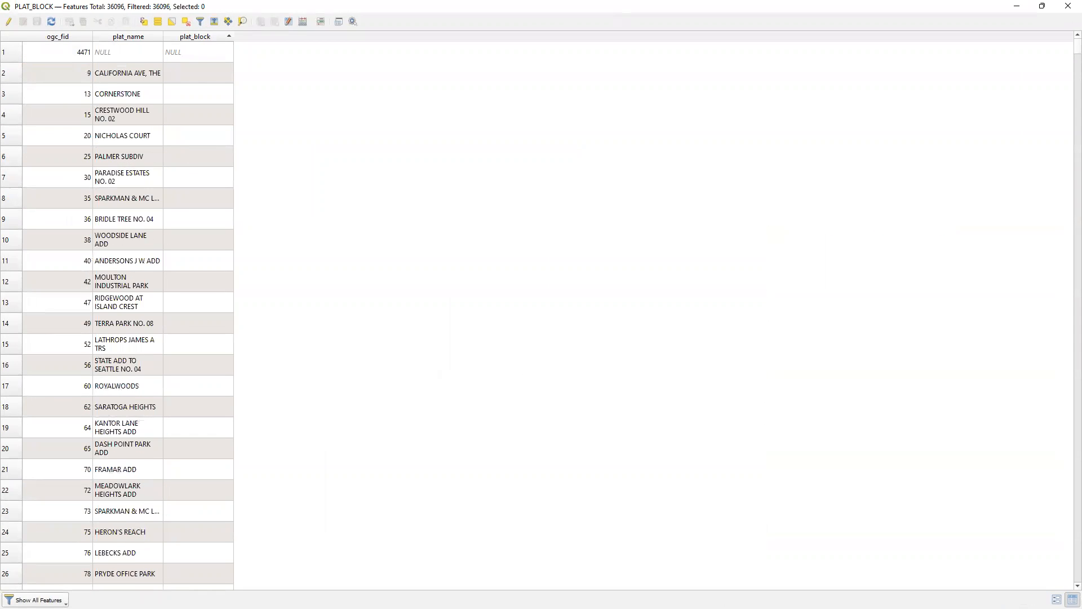
- Enable editing on PLAT_BLOCK and delete all records from the NULL plat_block row through the one with plat_block 00
{"action": "left_click", "coordinate": [8, 22]}
{"action": "left_click", "coordinate": [15, 68]}
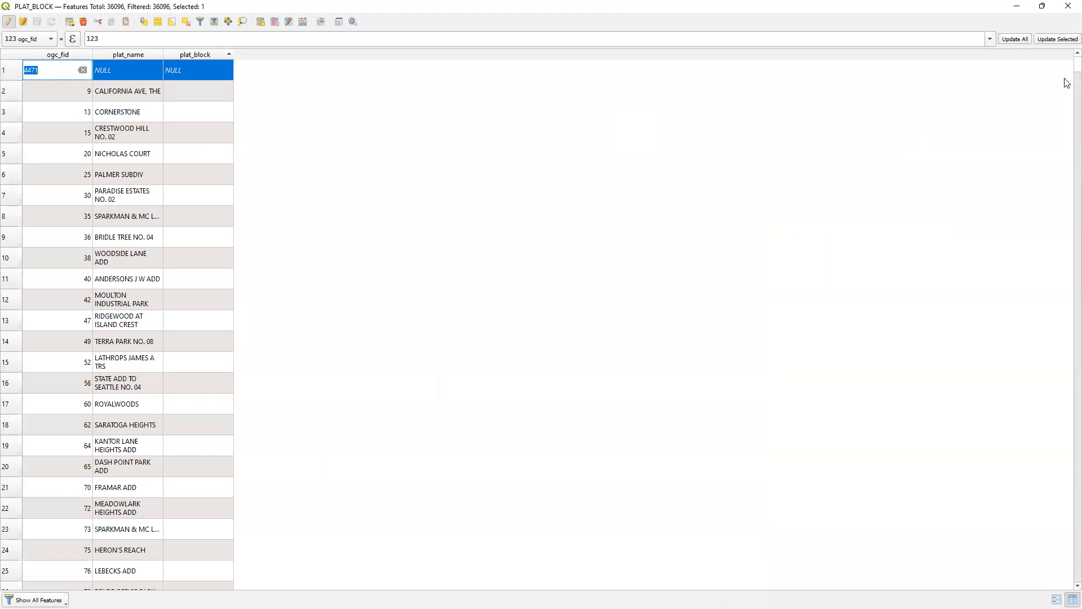
{"action": "key", "text": "Escape"}
{"action": "left_click_drag", "start_coordinate": [1067, 72], "coordinate": [1063, 239]}
{"action": "scroll", "coordinate": [787, 313], "scroll_direction": "up", "scroll_amount": 8}
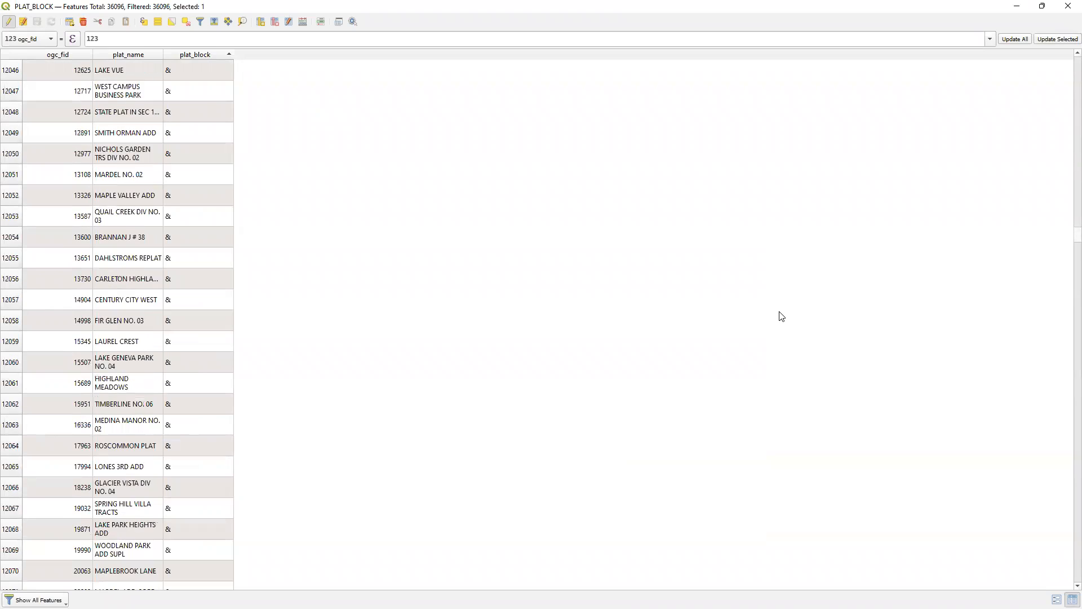
{"action": "scroll", "coordinate": [758, 331], "scroll_direction": "down", "scroll_amount": 15}
{"action": "scroll", "coordinate": [652, 382], "scroll_direction": "down", "scroll_amount": 16}
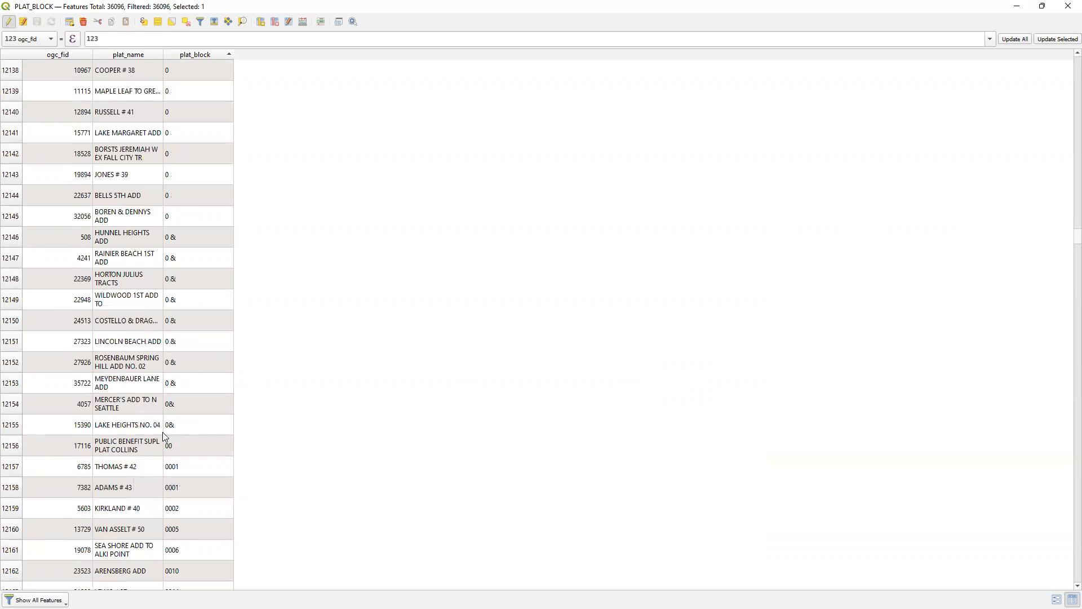
{"action": "left_click", "coordinate": [9, 449], "text": "shift"}
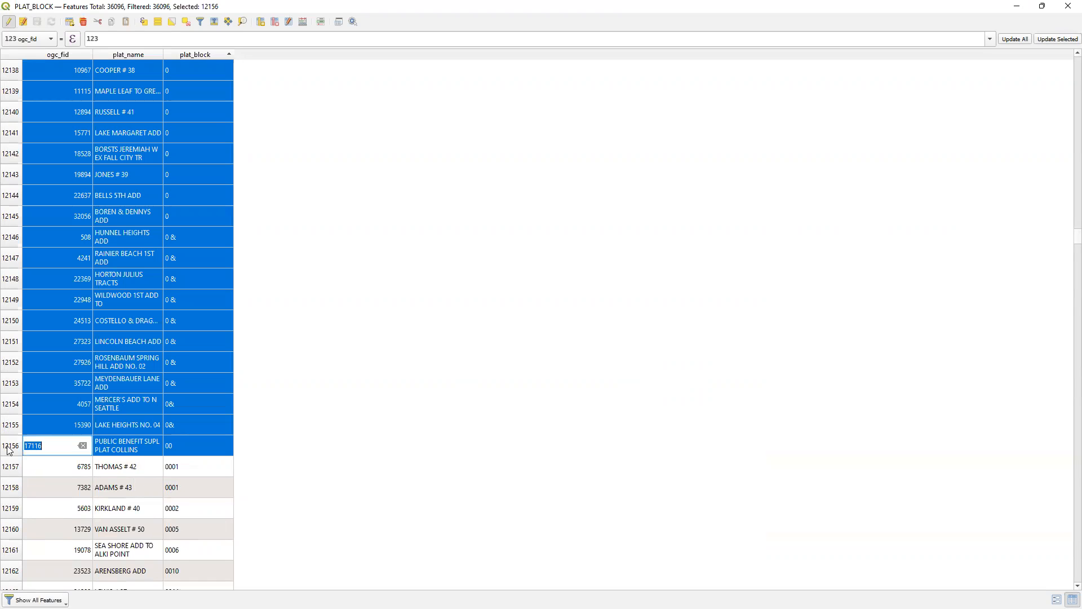
{"action": "left_click", "coordinate": [83, 21]}
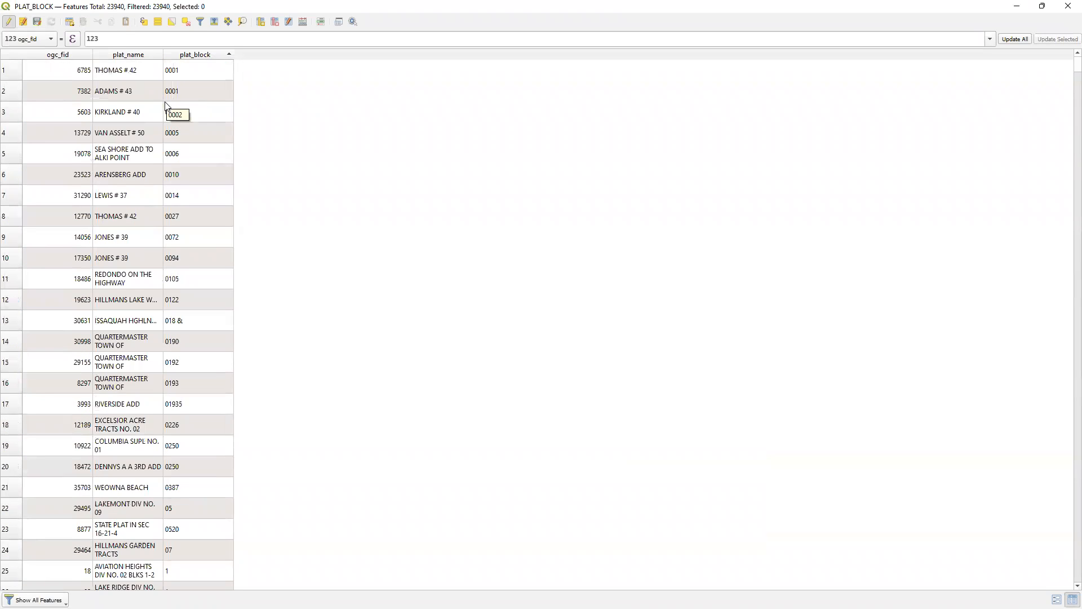
- Close the attribute table, save the PLAT_BLOCK edits and end the editing session
{"action": "left_click", "coordinate": [1068, 7]}
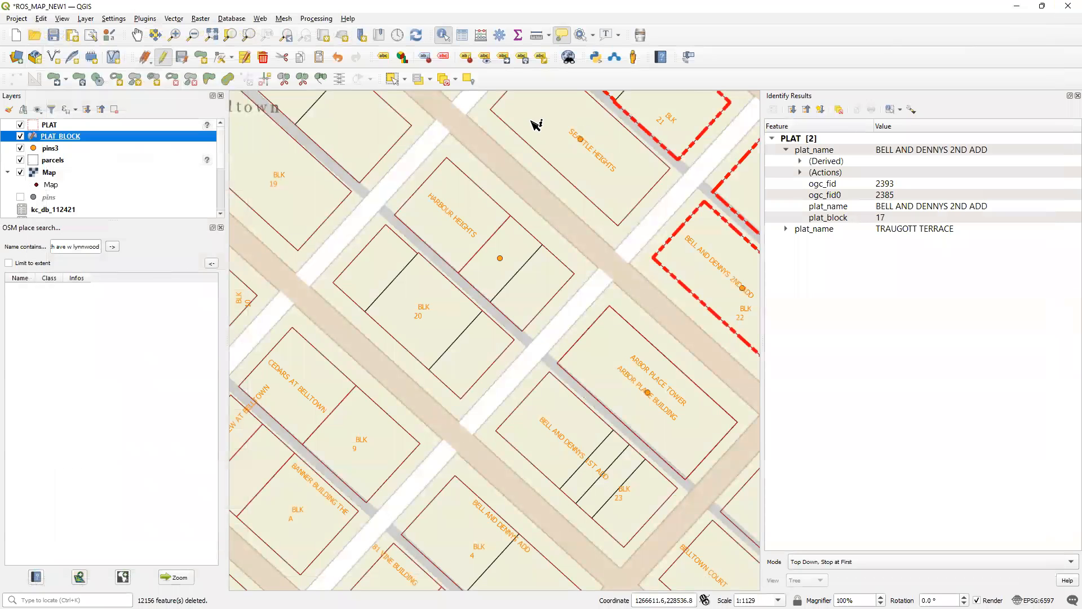
{"action": "left_click", "coordinate": [163, 57]}
{"action": "left_click", "coordinate": [526, 316]}
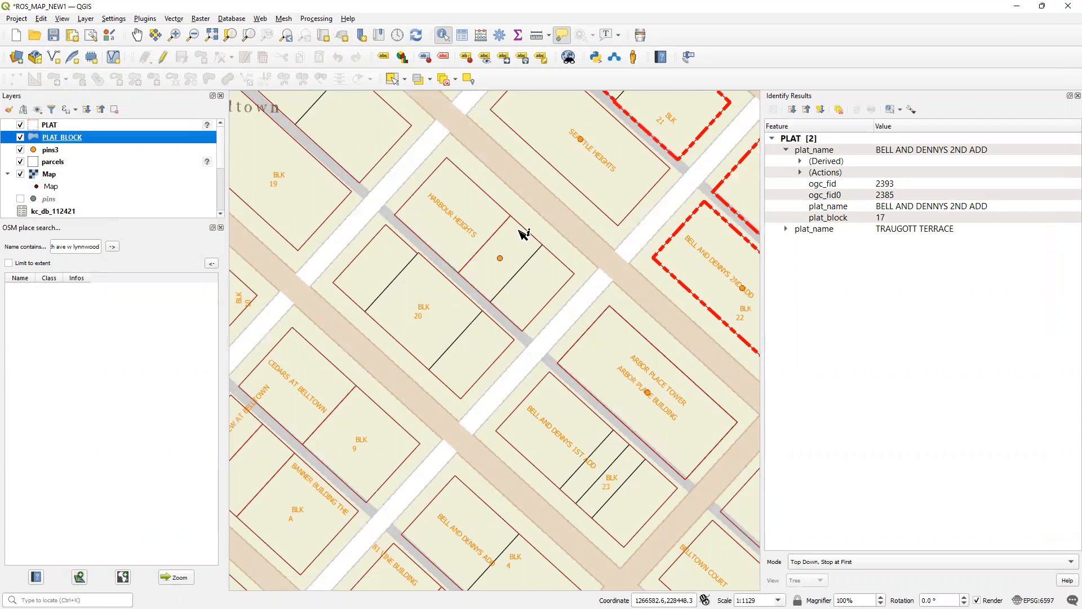
- Review the PLAT_BLOCK label settings for text font, rendering, placement, callouts, shadow, background, mask and buffer
{"action": "double_click", "coordinate": [123, 140]}
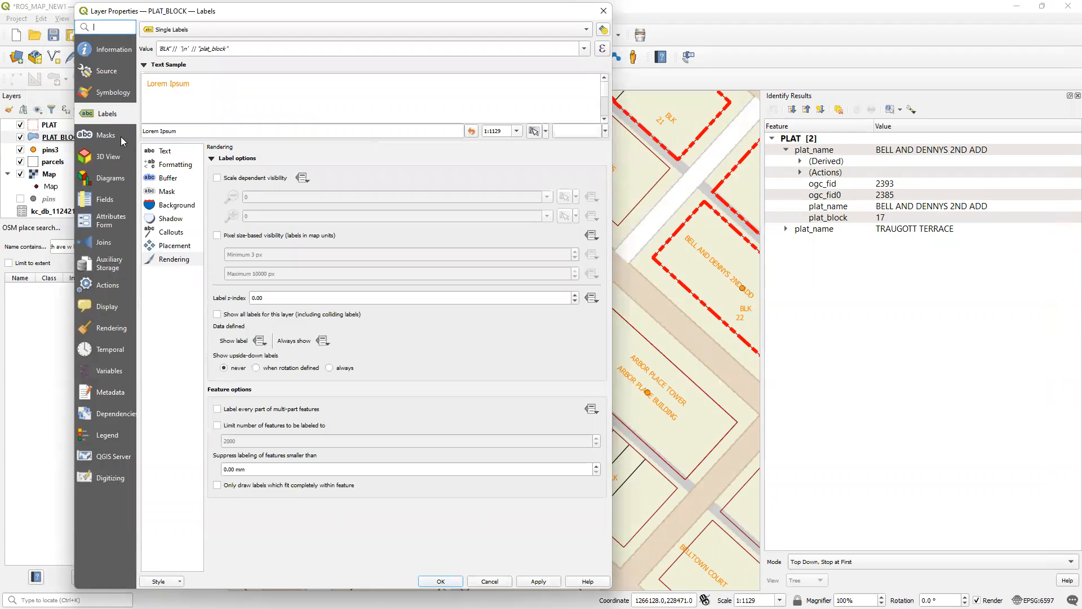
{"action": "left_click", "coordinate": [167, 151]}
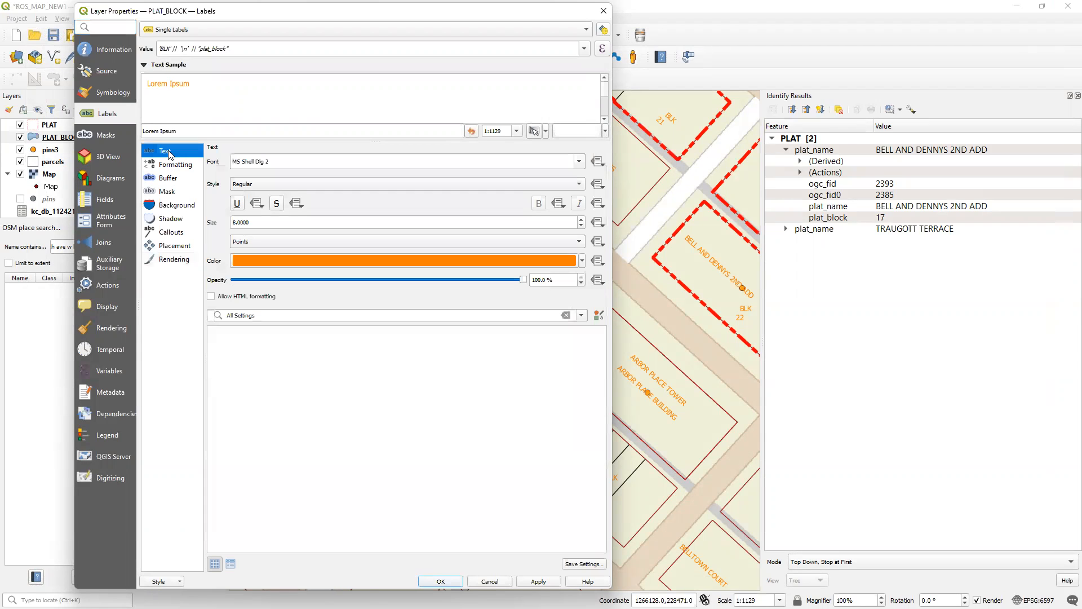
{"action": "left_click", "coordinate": [580, 163]}
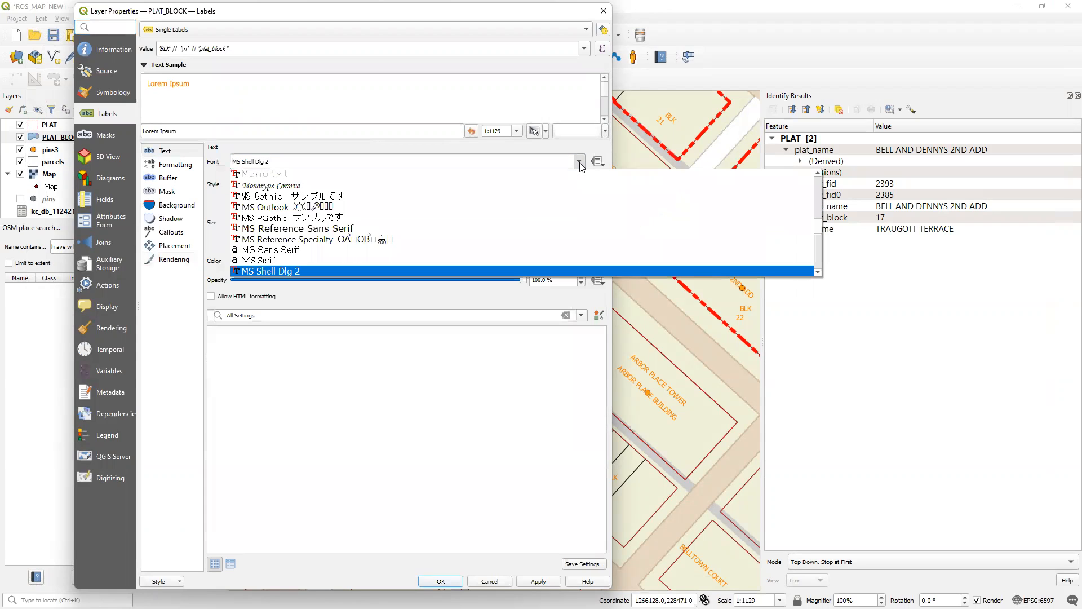
{"action": "left_click", "coordinate": [580, 163]}
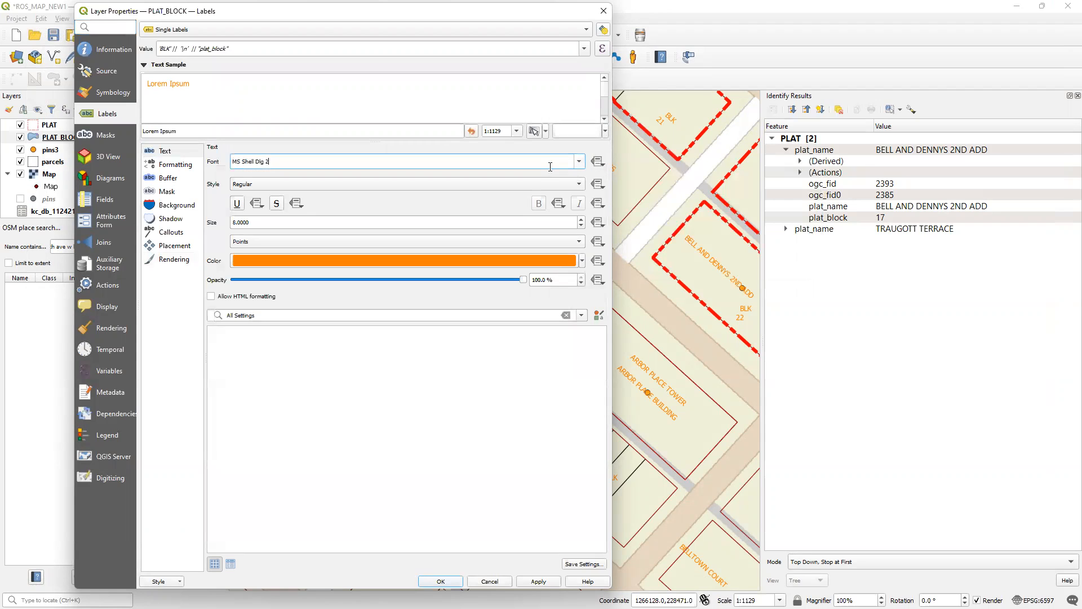
{"action": "left_click", "coordinate": [171, 259]}
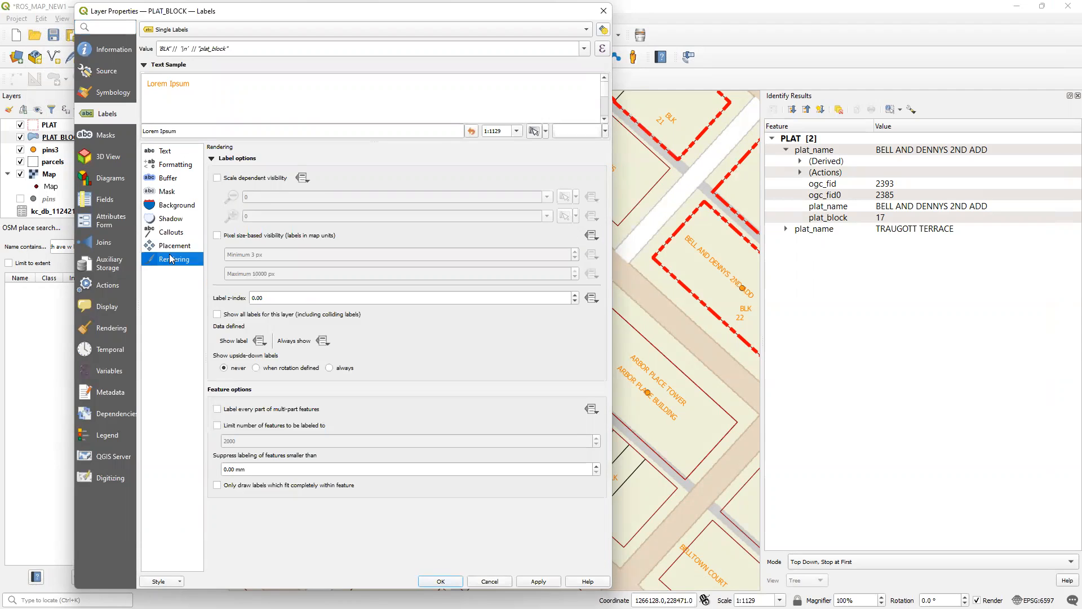
{"action": "left_click", "coordinate": [175, 247]}
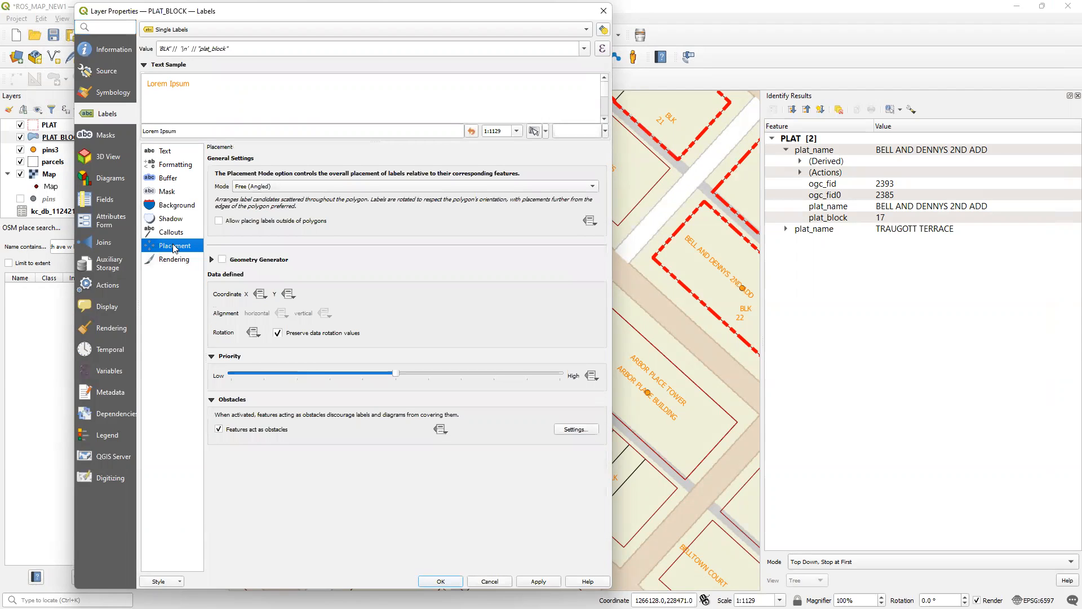
{"action": "left_click", "coordinate": [171, 233]}
{"action": "left_click", "coordinate": [169, 219]}
{"action": "left_click", "coordinate": [168, 206]}
{"action": "left_click", "coordinate": [168, 191]}
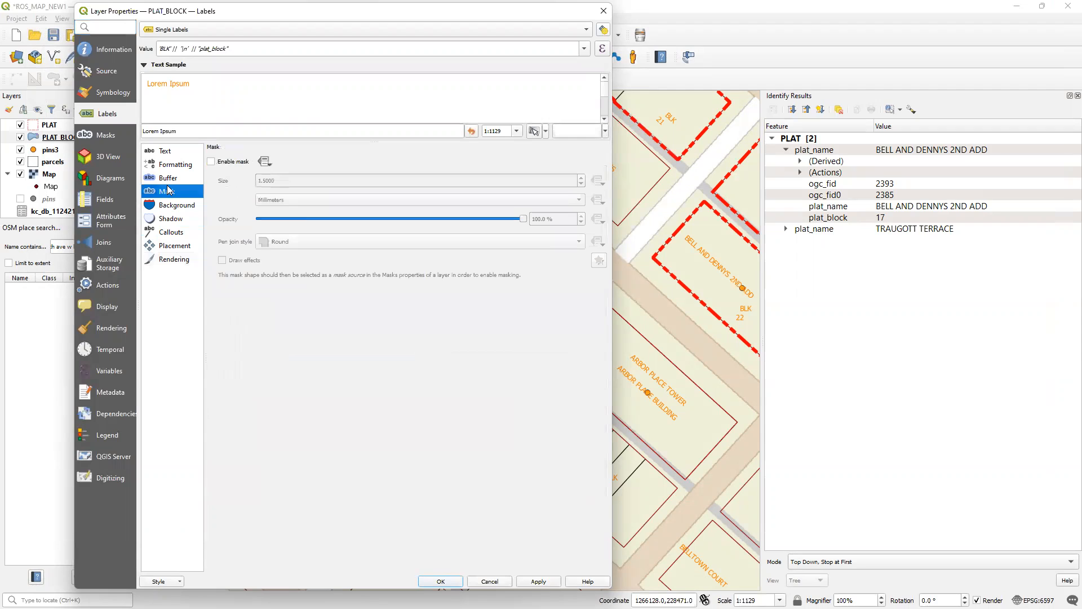
{"action": "left_click", "coordinate": [168, 178]}
{"action": "left_click", "coordinate": [171, 164]}
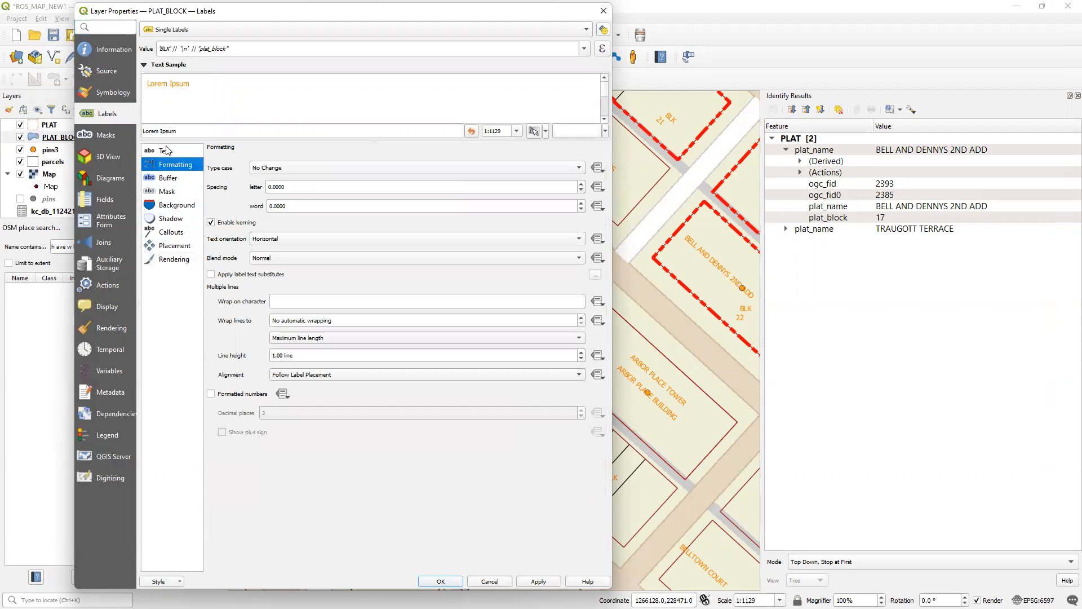
- Examine the type case, text orientation and blend mode options in the PLAT_BLOCK label formatting
{"action": "left_click", "coordinate": [272, 167]}
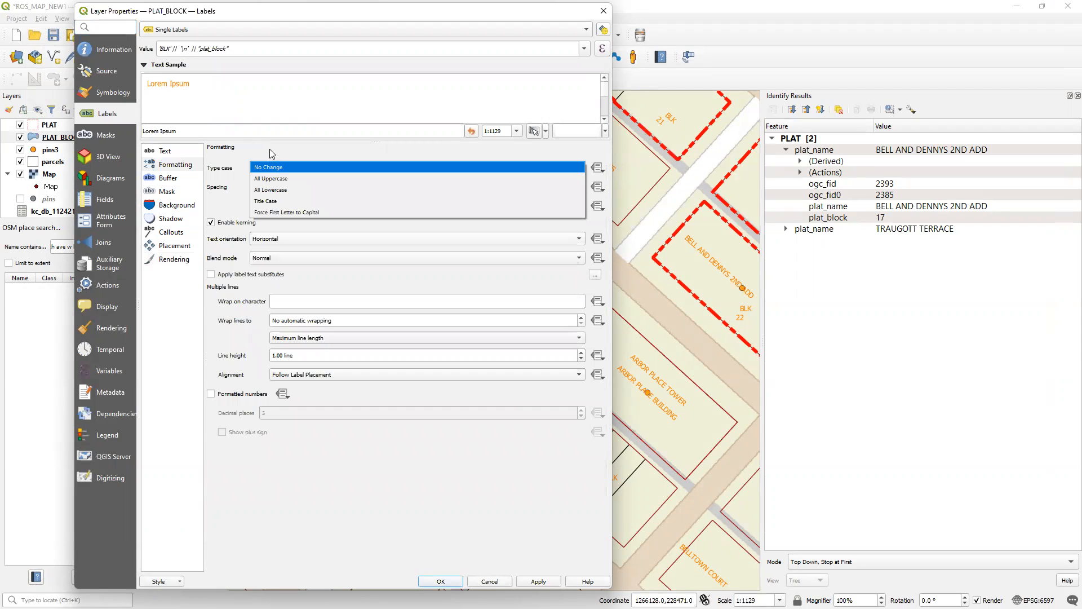
{"action": "left_click", "coordinate": [268, 149]}
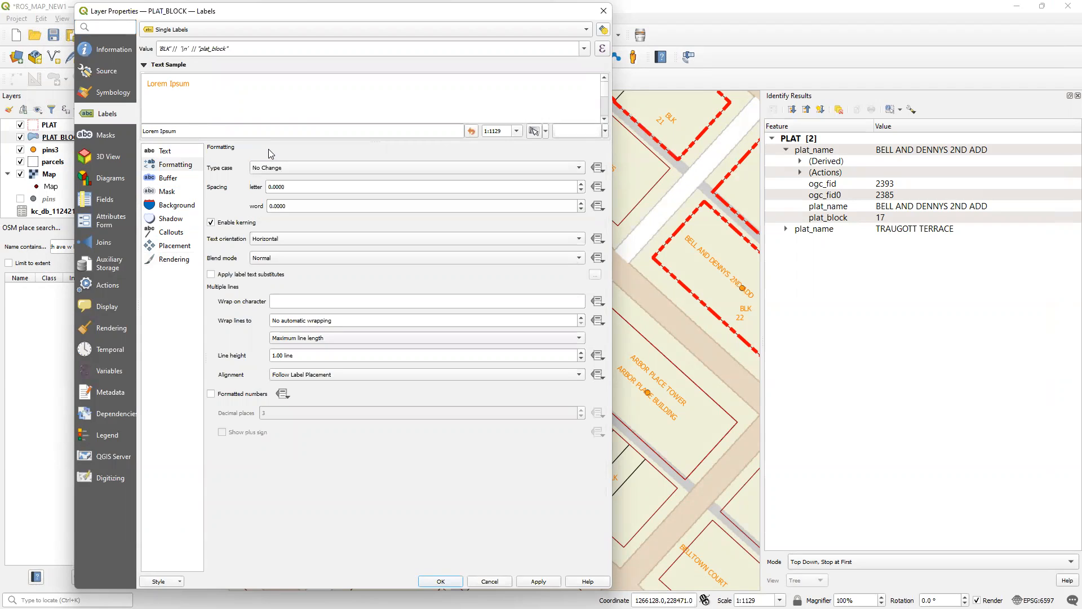
{"action": "left_click", "coordinate": [290, 241]}
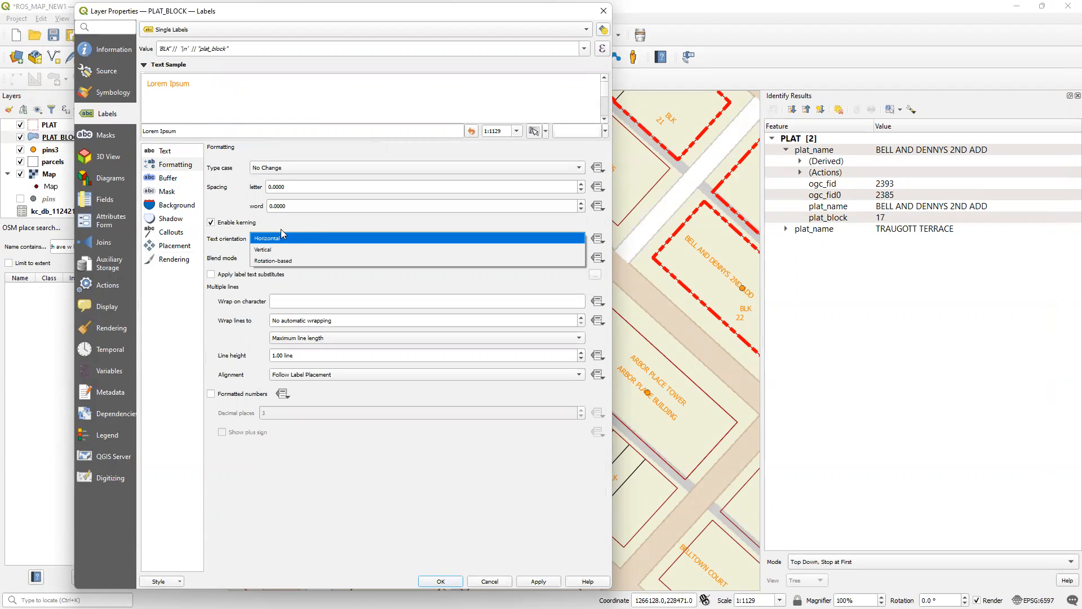
{"action": "left_click", "coordinate": [282, 235]}
{"action": "left_click", "coordinate": [299, 261]}
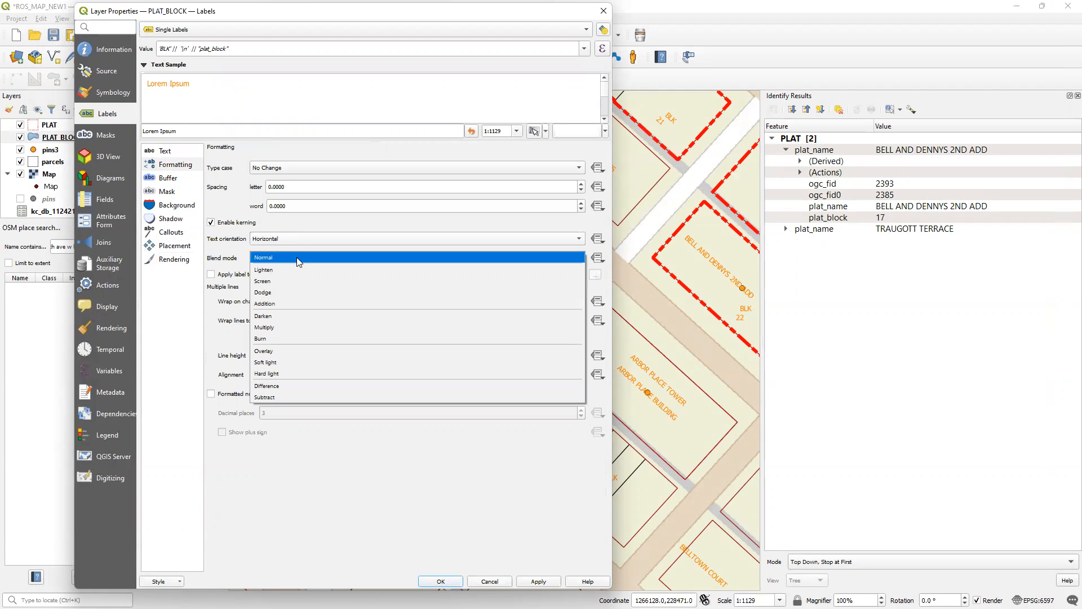
{"action": "left_click", "coordinate": [271, 256]}
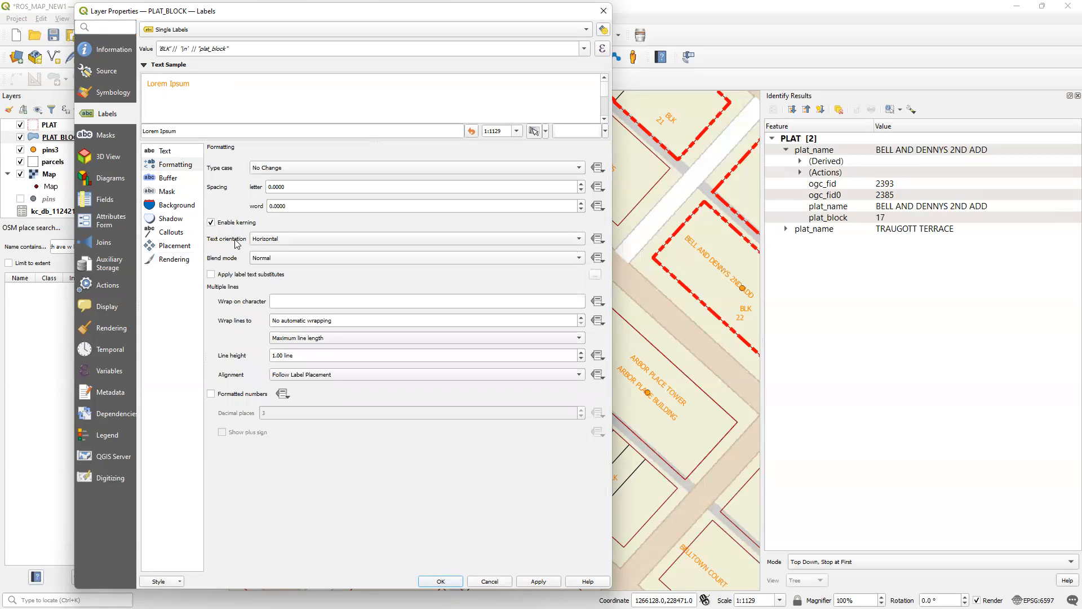
- Try Center and Right alignment for the multi-line PLAT_BLOCK labels, applying each to compare them on the map
{"action": "left_click", "coordinate": [355, 373]}
{"action": "left_click", "coordinate": [345, 339]}
{"action": "left_click", "coordinate": [543, 584]}
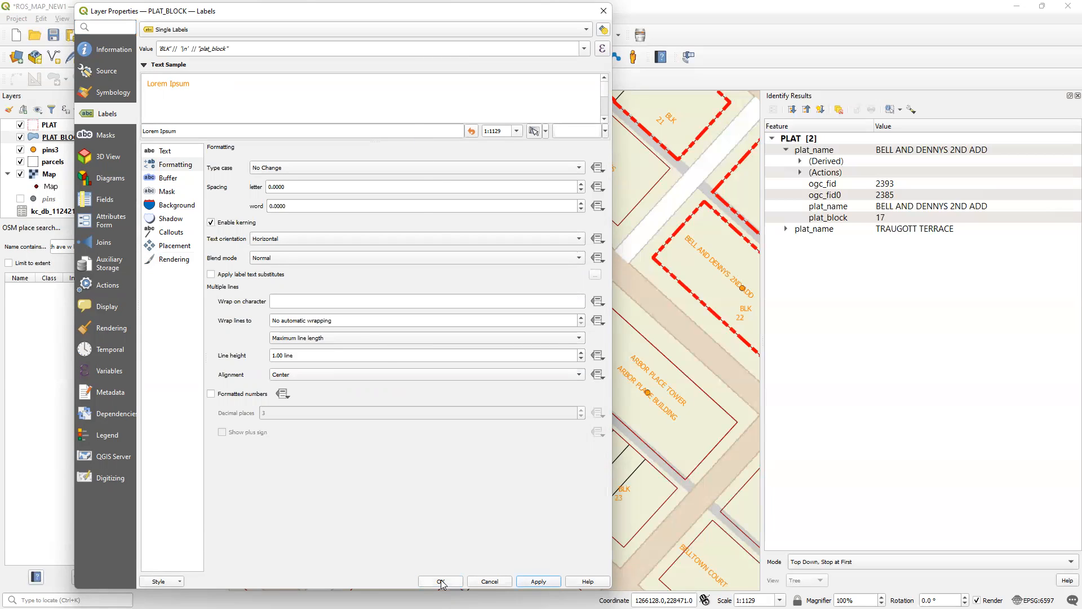
{"action": "left_click", "coordinate": [336, 374]}
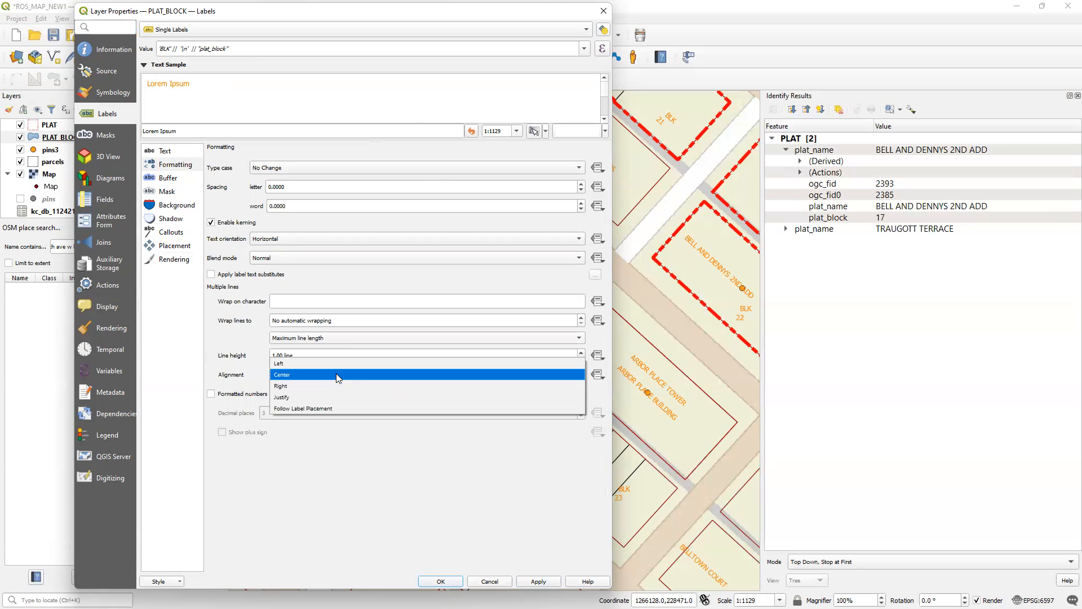
{"action": "left_click", "coordinate": [335, 387]}
{"action": "left_click", "coordinate": [530, 584]}
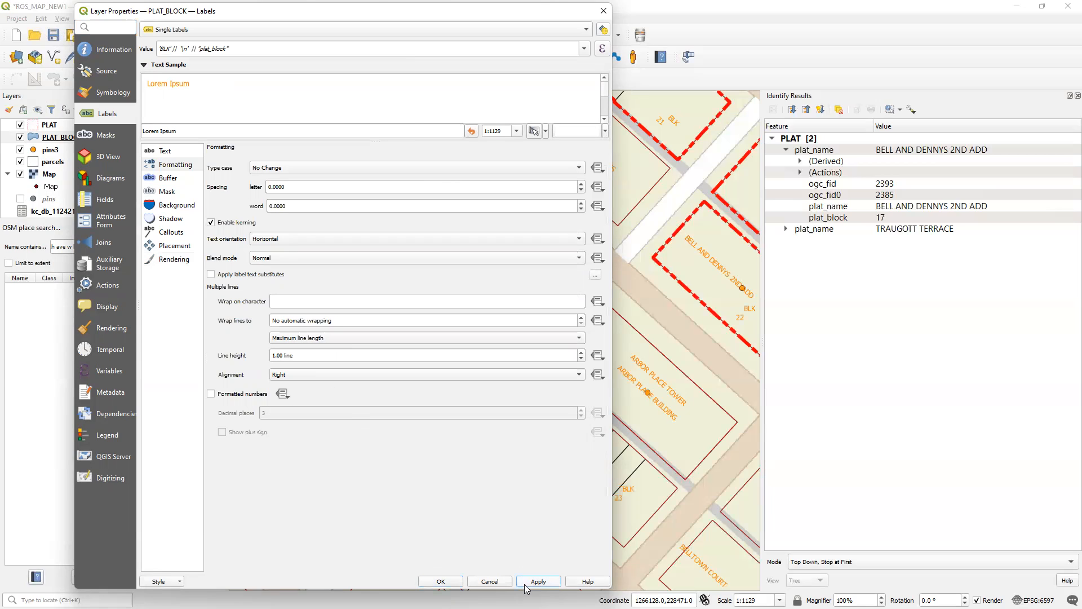
- Set the multi-line alignment of the PLAT_BLOCK labels to Left, apply it and accept the layer properties
{"action": "left_click", "coordinate": [342, 373]}
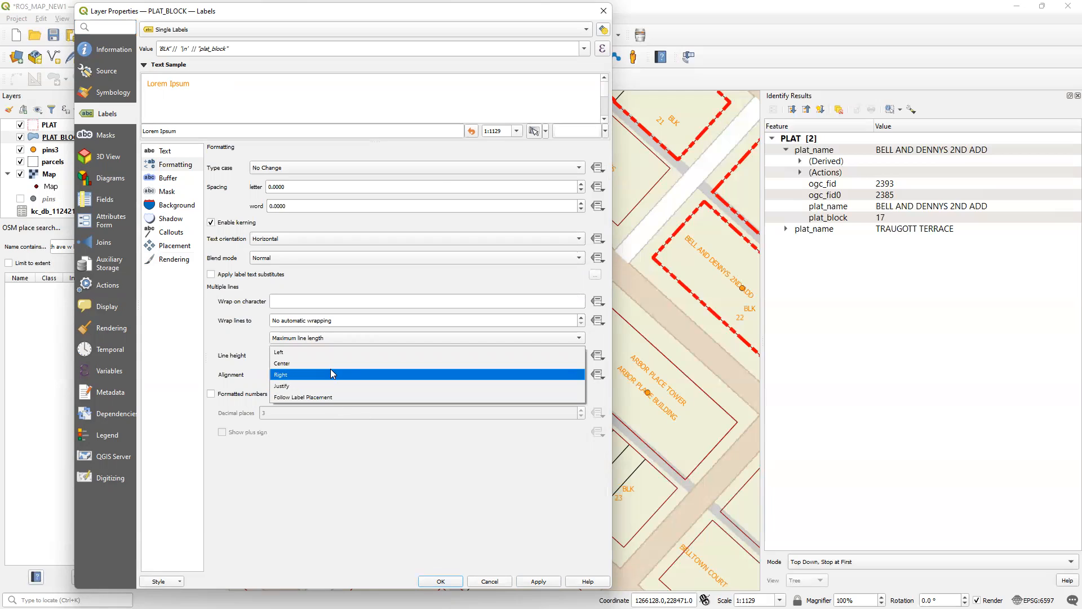
{"action": "left_click", "coordinate": [327, 353]}
{"action": "left_click", "coordinate": [542, 582]}
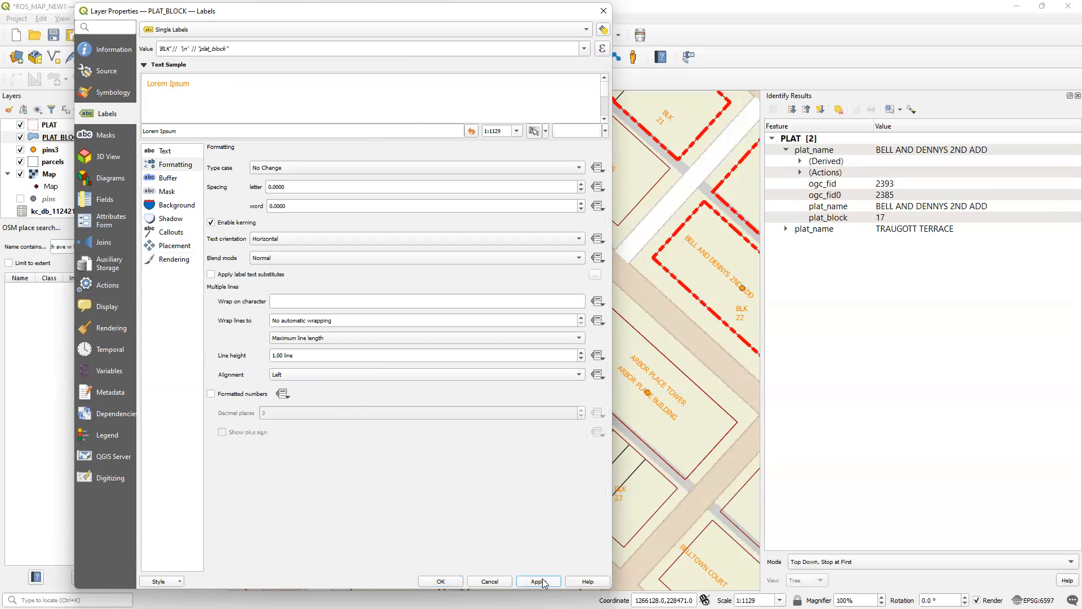
{"action": "left_click", "coordinate": [451, 581]}
- Check the plat and block labels on the Belltown blocks and save the ROS_MAP_NEW1 project
{"action": "left_click_drag", "start_coordinate": [442, 286], "coordinate": [564, 407]}
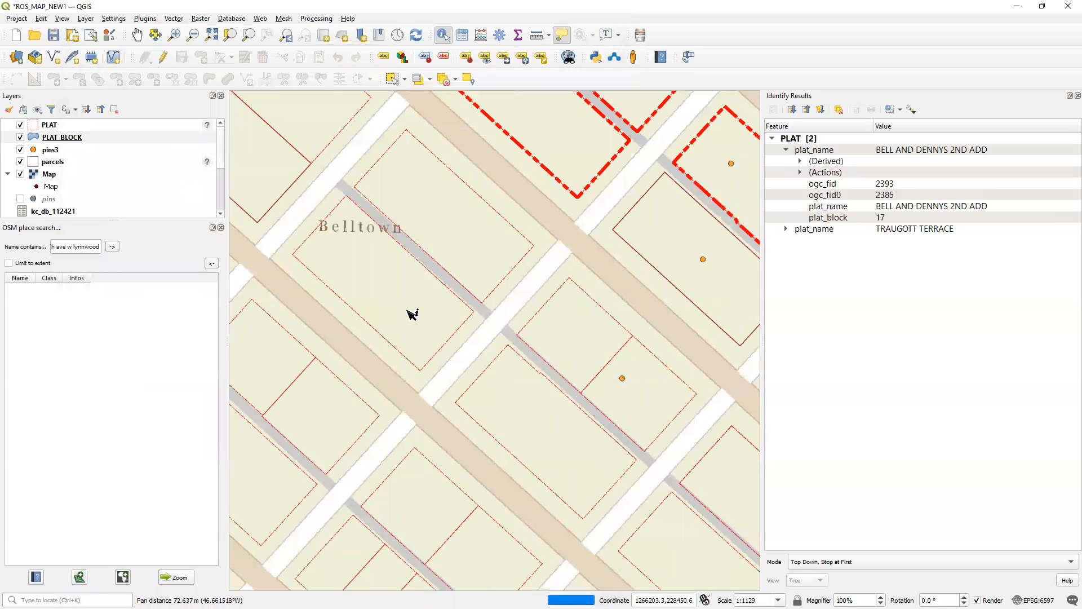
{"action": "mouse_move", "coordinate": [387, 287]}
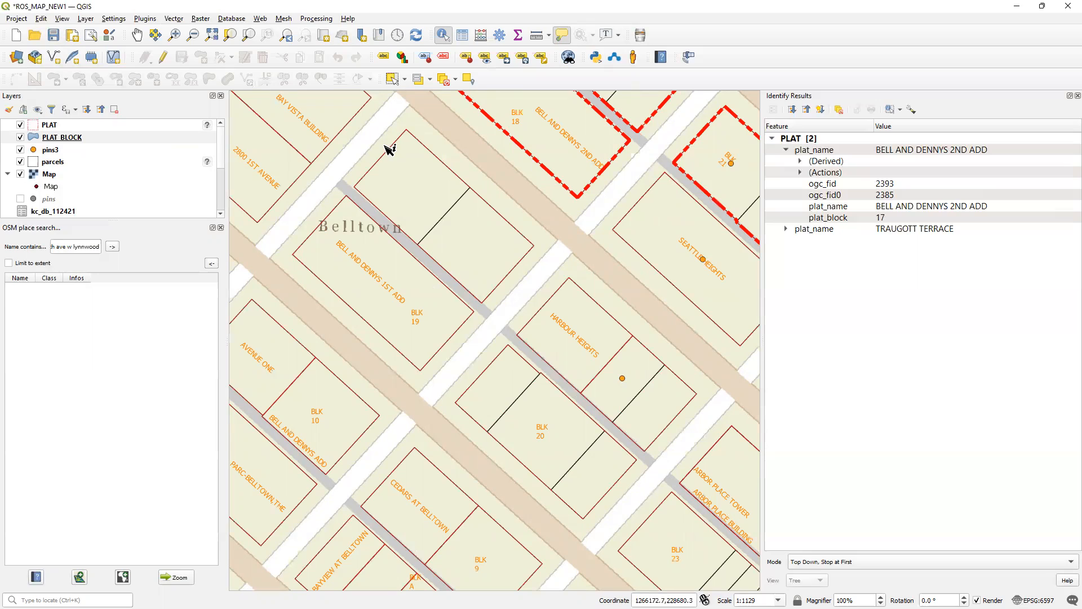
{"action": "mouse_move", "coordinate": [390, 147]}
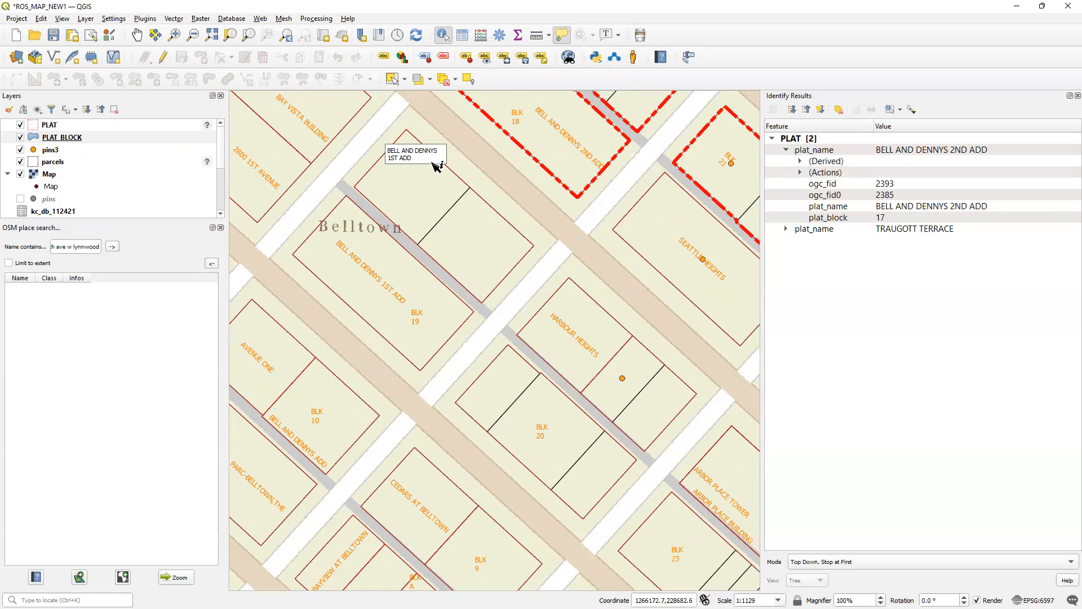
{"action": "left_click", "coordinate": [17, 19]}
{"action": "left_click", "coordinate": [67, 114]}
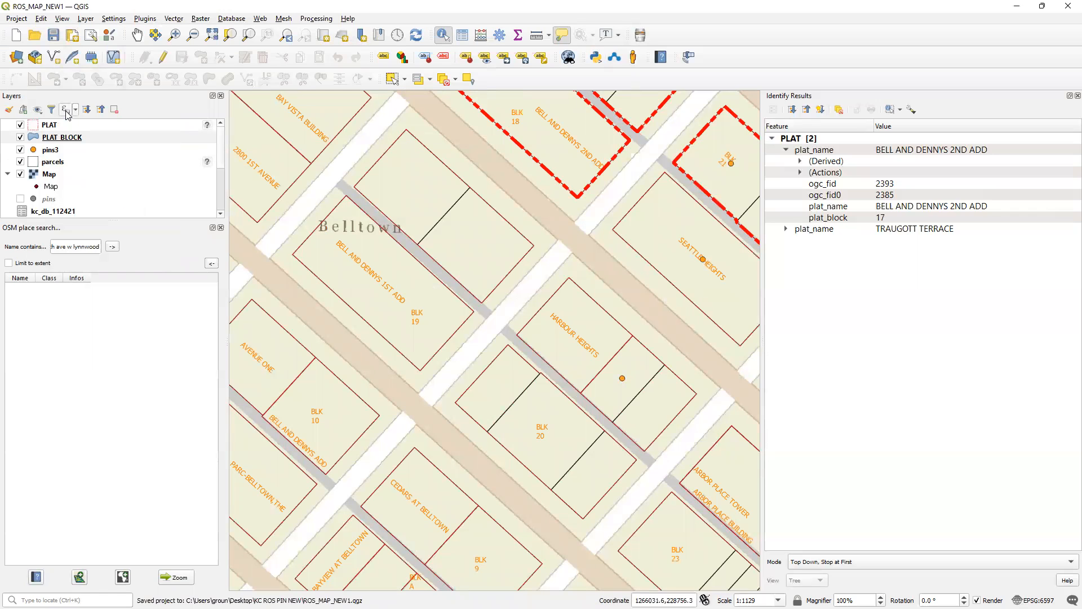